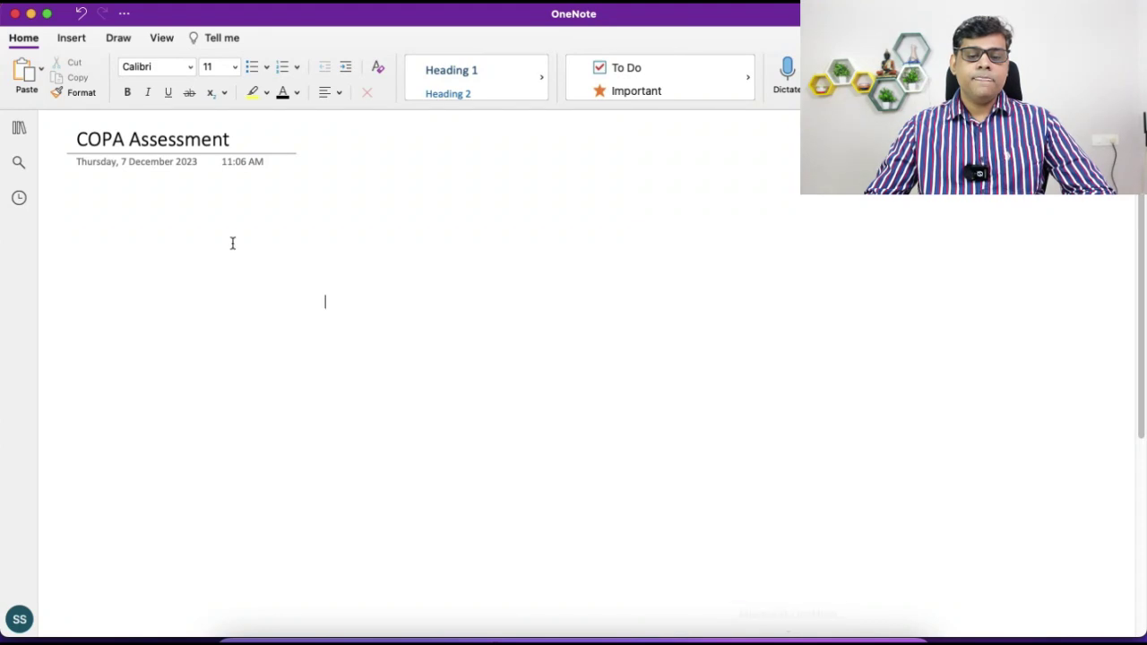
Step: Draw a rectangle below and to the right of the page title and label it "HR Dept" inside
click(73, 38)
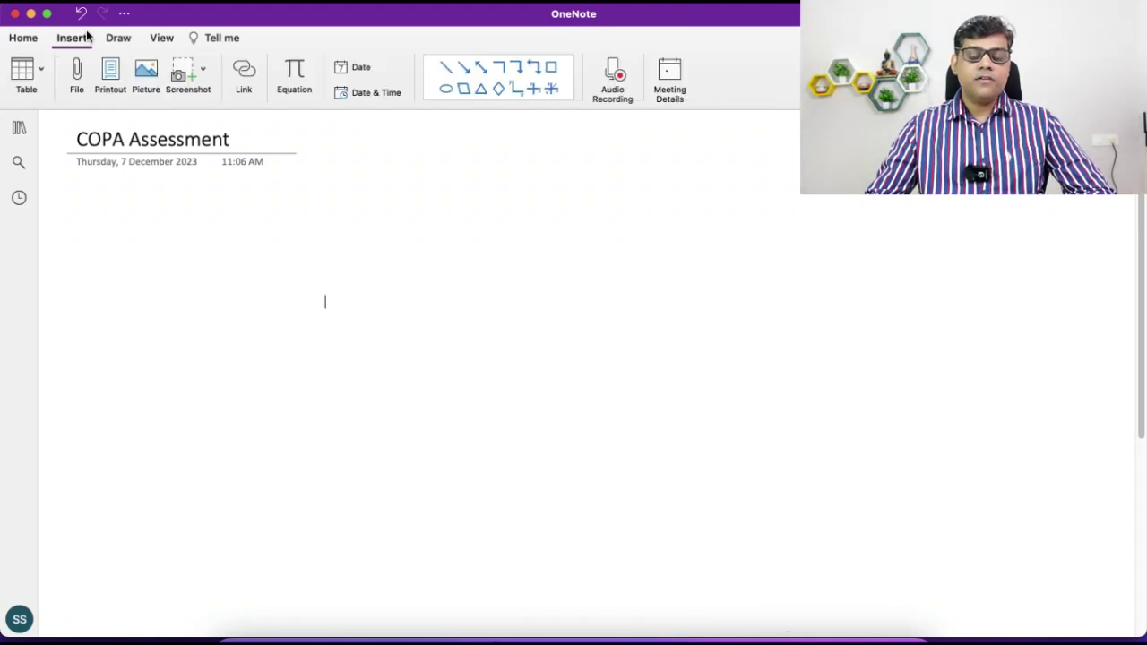
click(551, 67)
drag(482, 203, 632, 258)
click(515, 228)
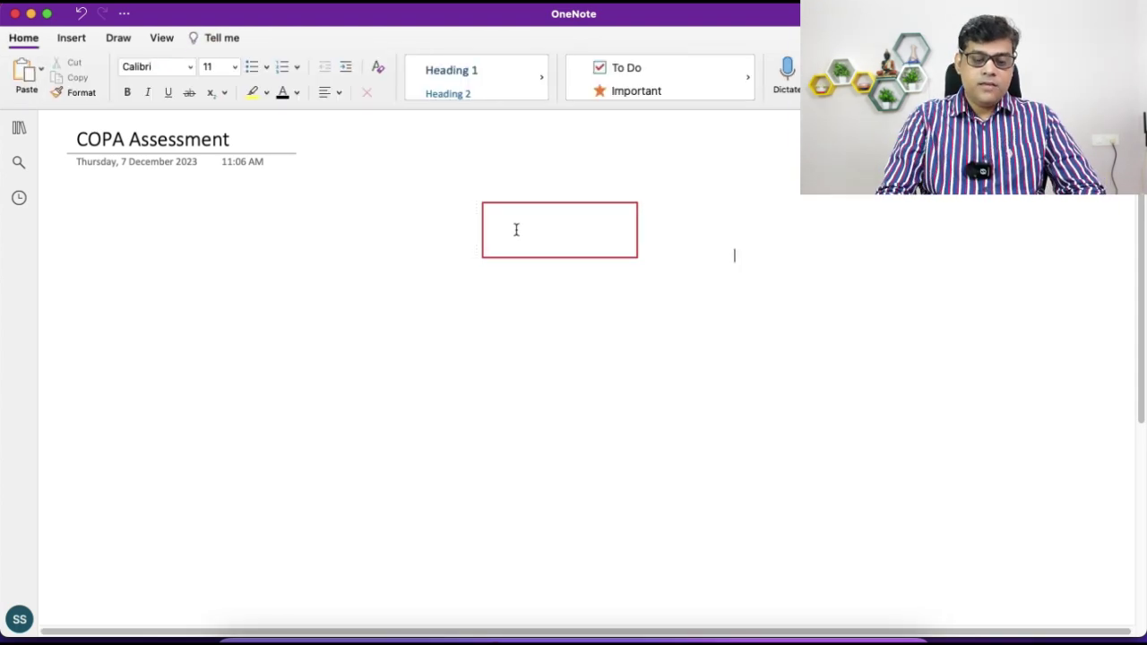
right_click(517, 228)
click(882, 337)
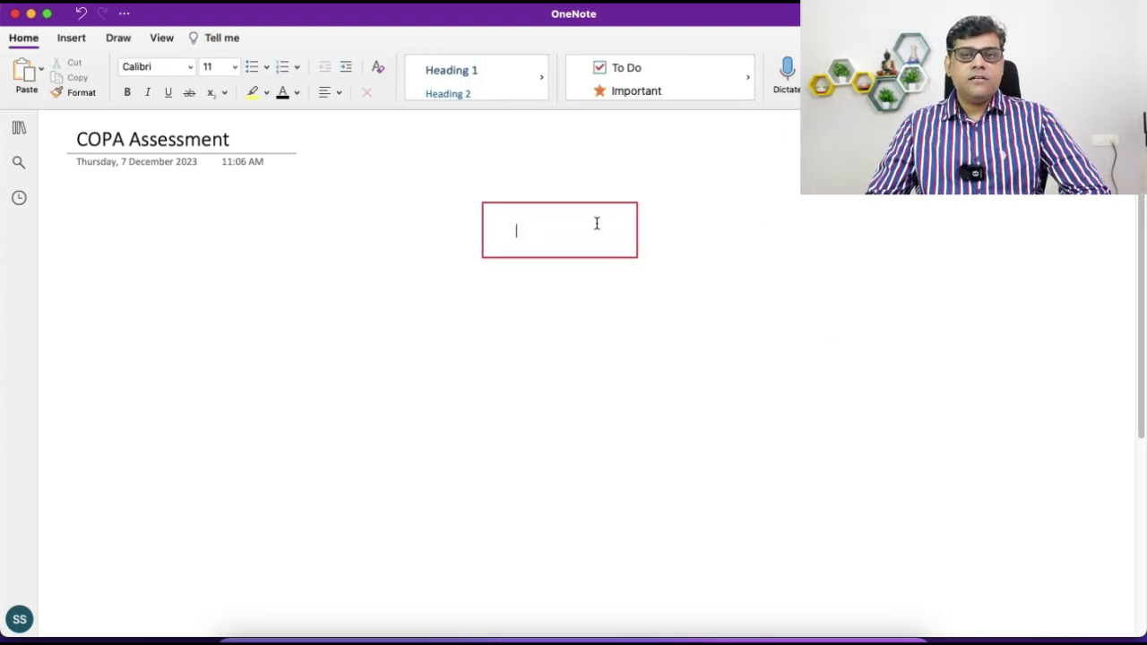
text(HR Dept)
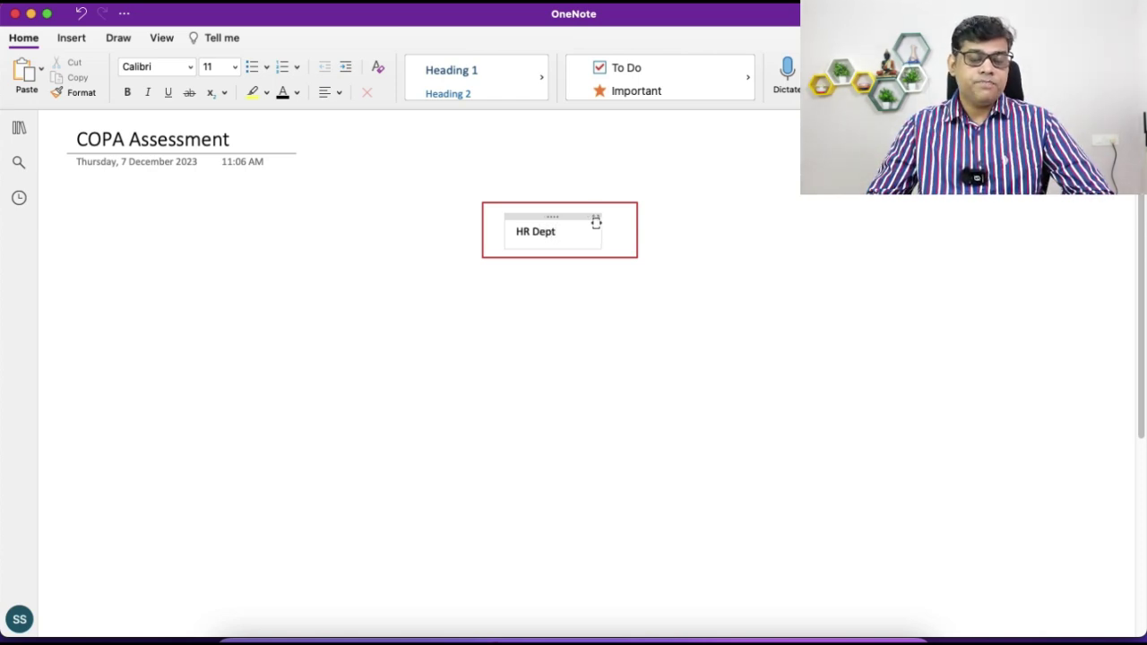
click(691, 265)
Step: Add a note beside the HR Dept box with the lines "Salary - 500" and "Office exp -100"
click(290, 217)
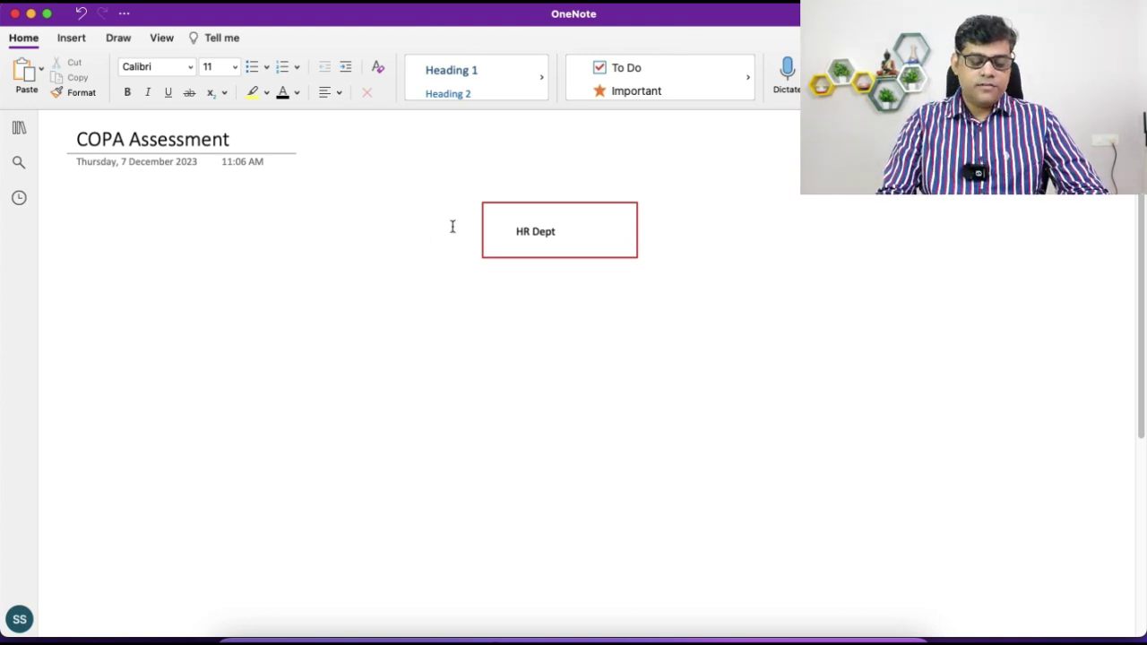
text(Salary )
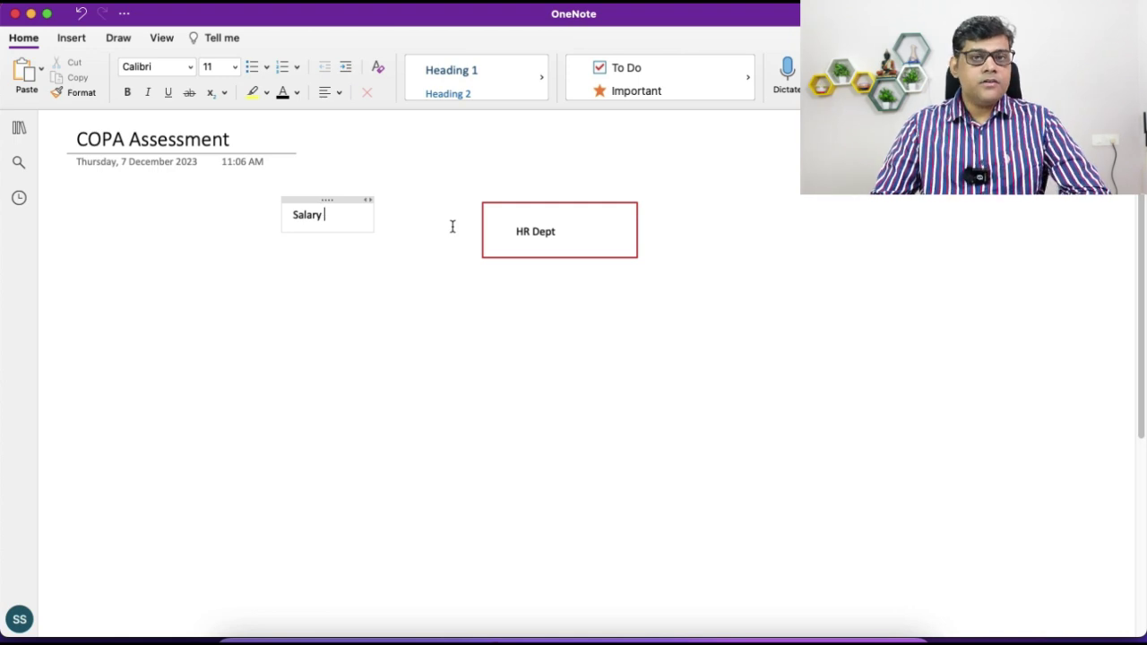
text(- )
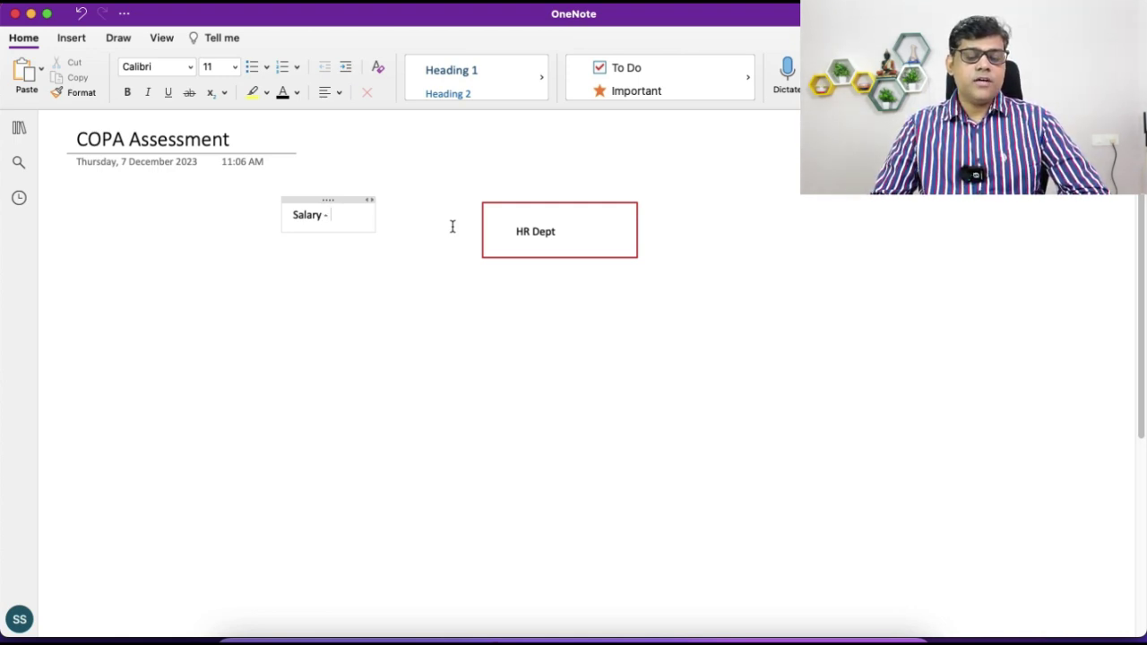
text(90)
key(Return)
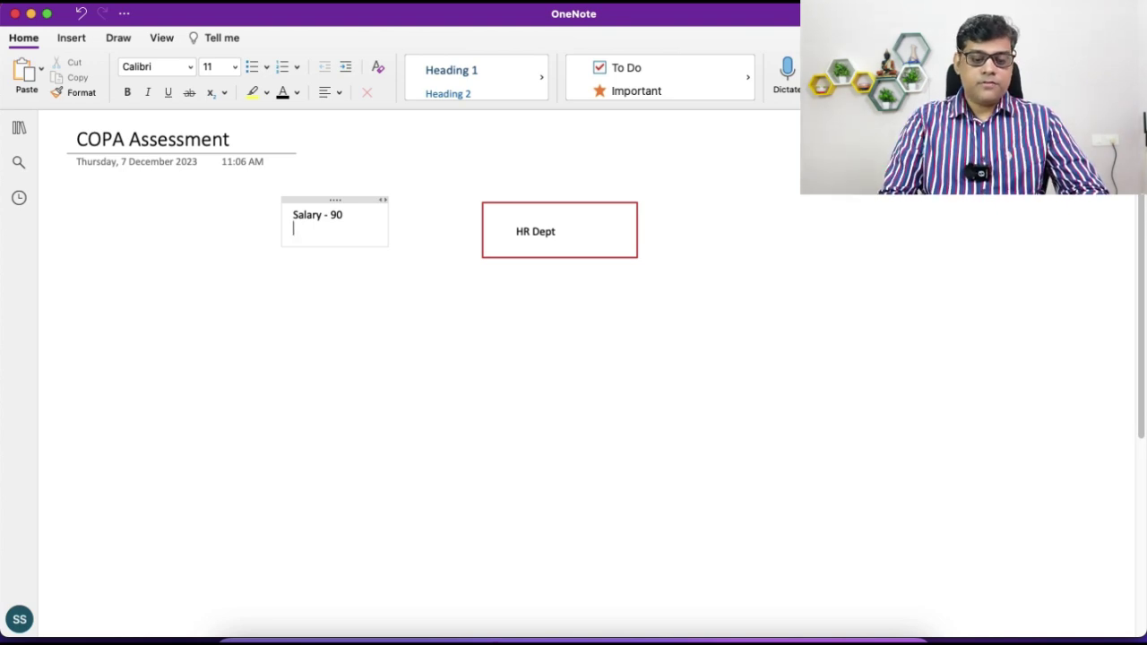
text(Office exp)
click(357, 213)
key(BackSpace)
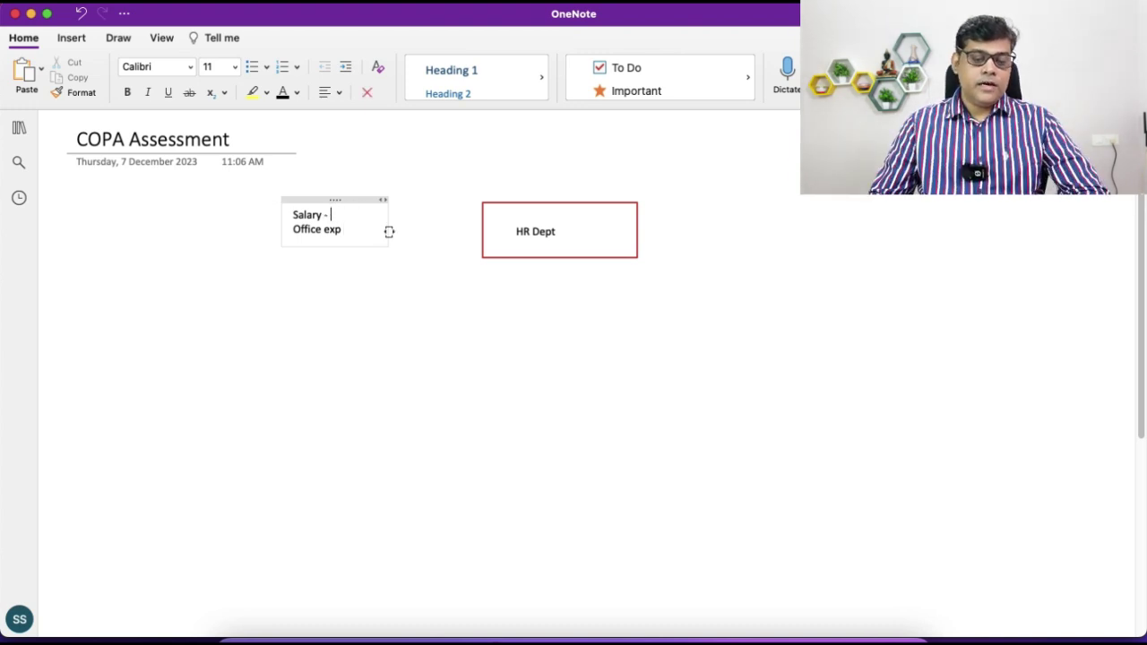
text(00)
click(355, 228)
text(-100)
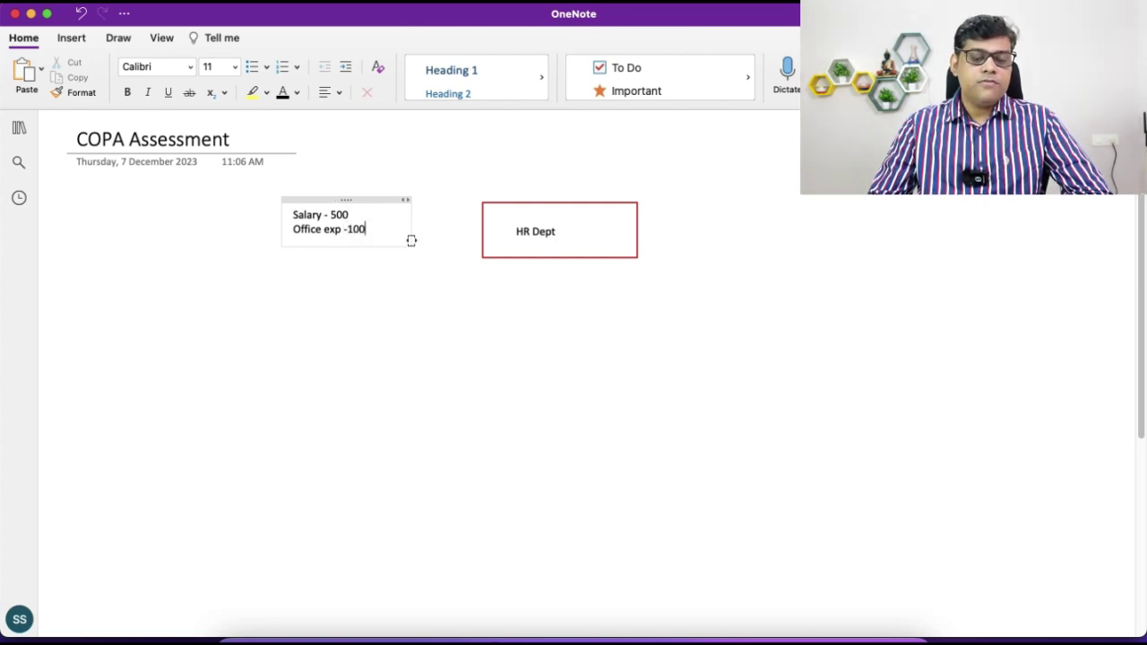
Step: Move the expense note farther from the HR Dept box and append ". GL - ce #1" to its Salary line
drag(349, 200, 394, 192)
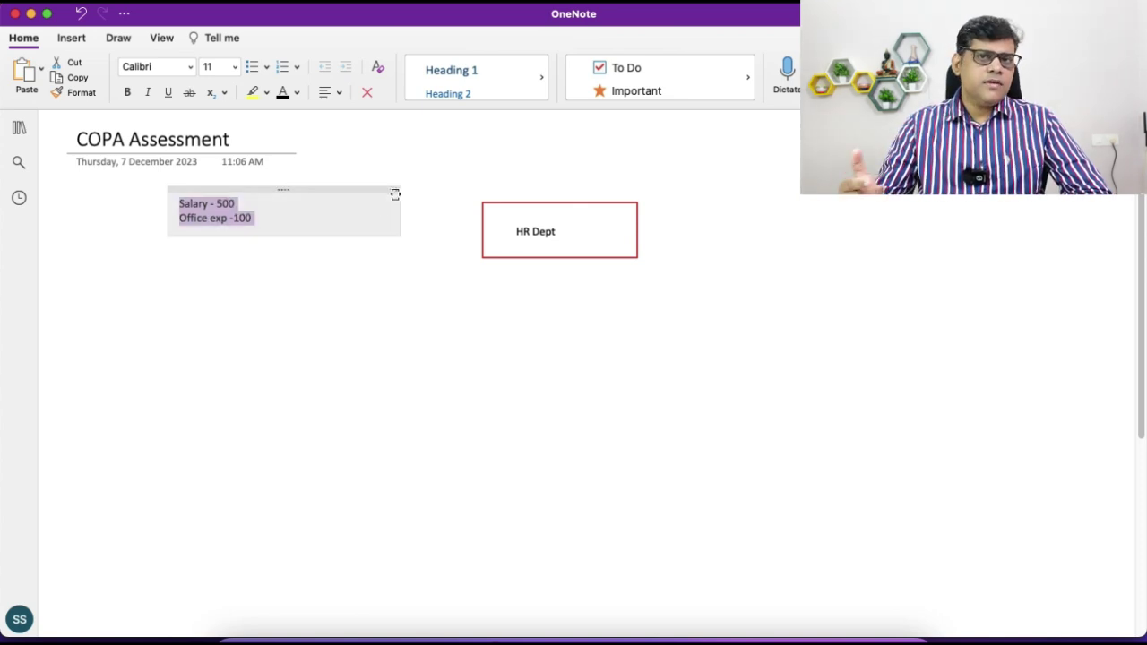
click(274, 206)
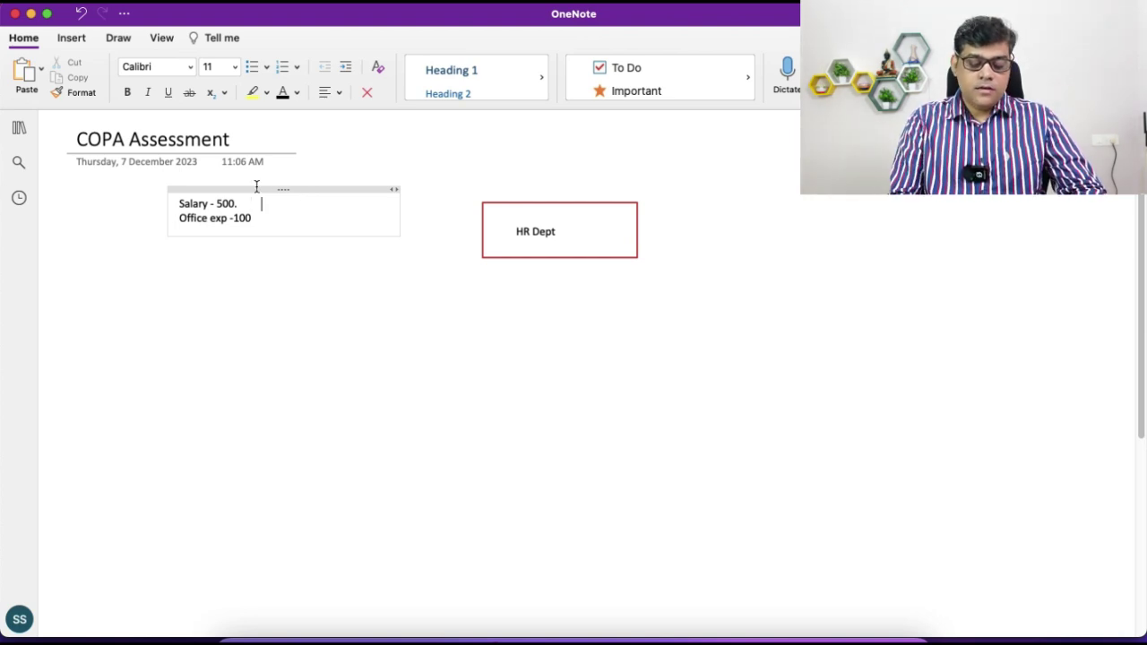
text(- c)
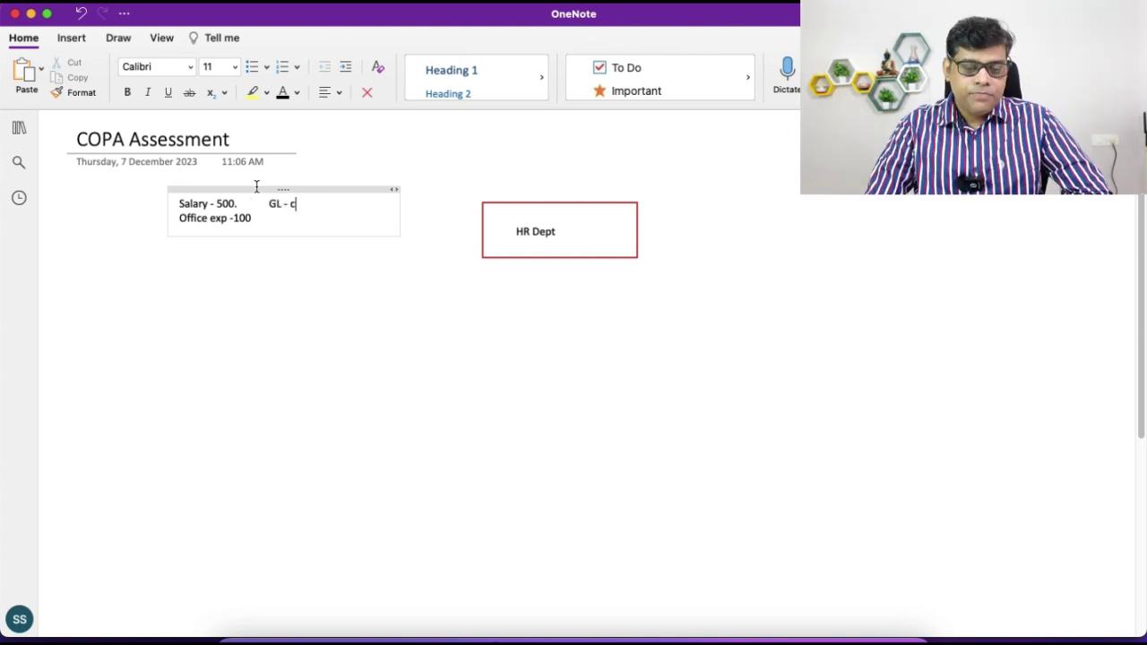
text(e #1)
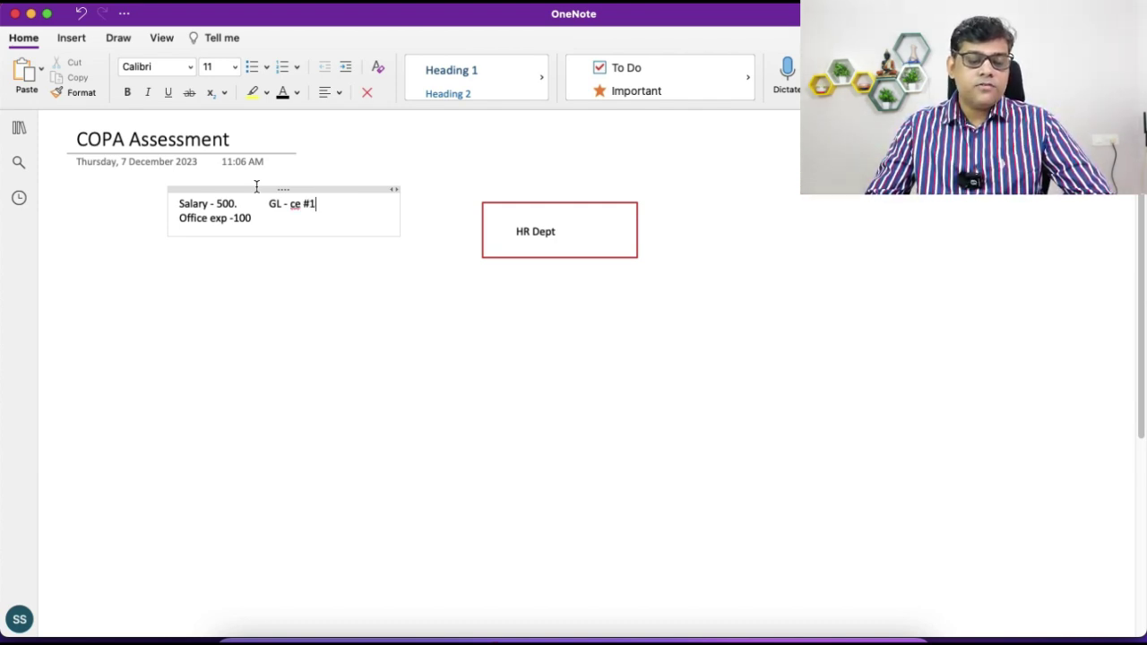
click(559, 316)
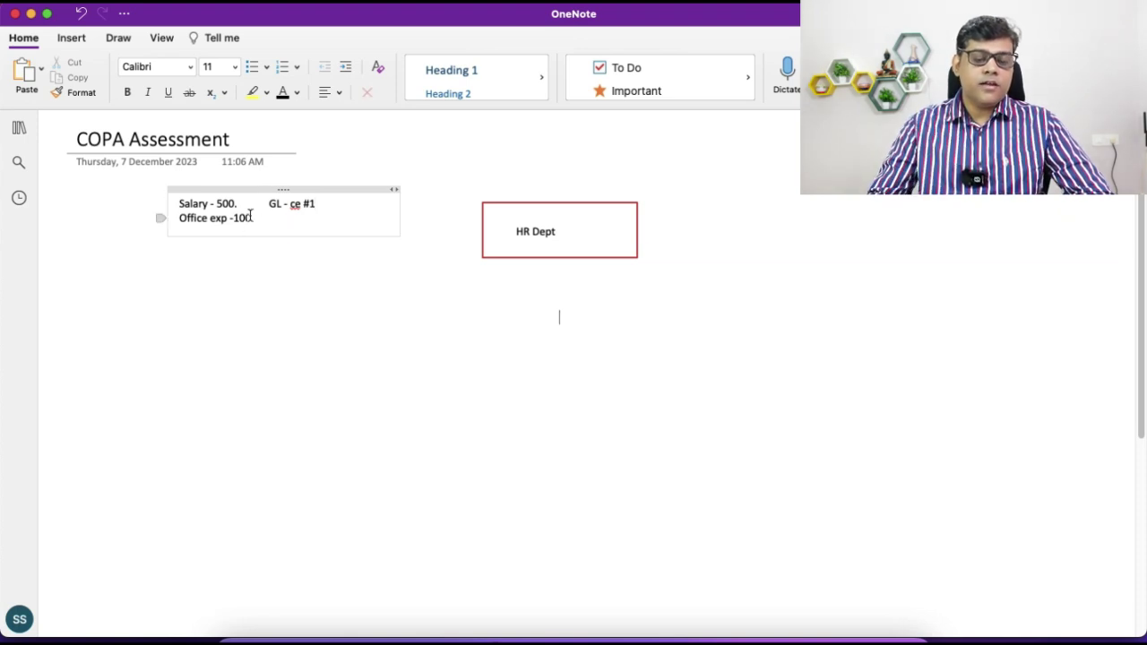
Step: Add spacing before 500 on the Salary line and extend the box label to "HR Dept. # 600"
click(216, 204)
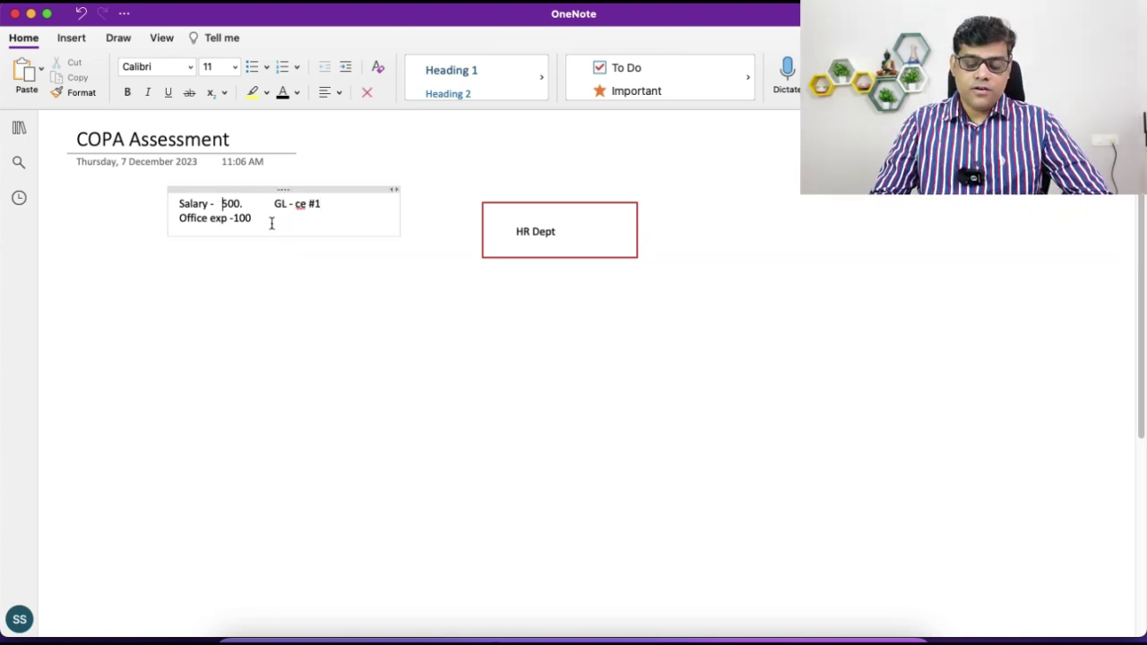
click(603, 229)
text(. # 600)
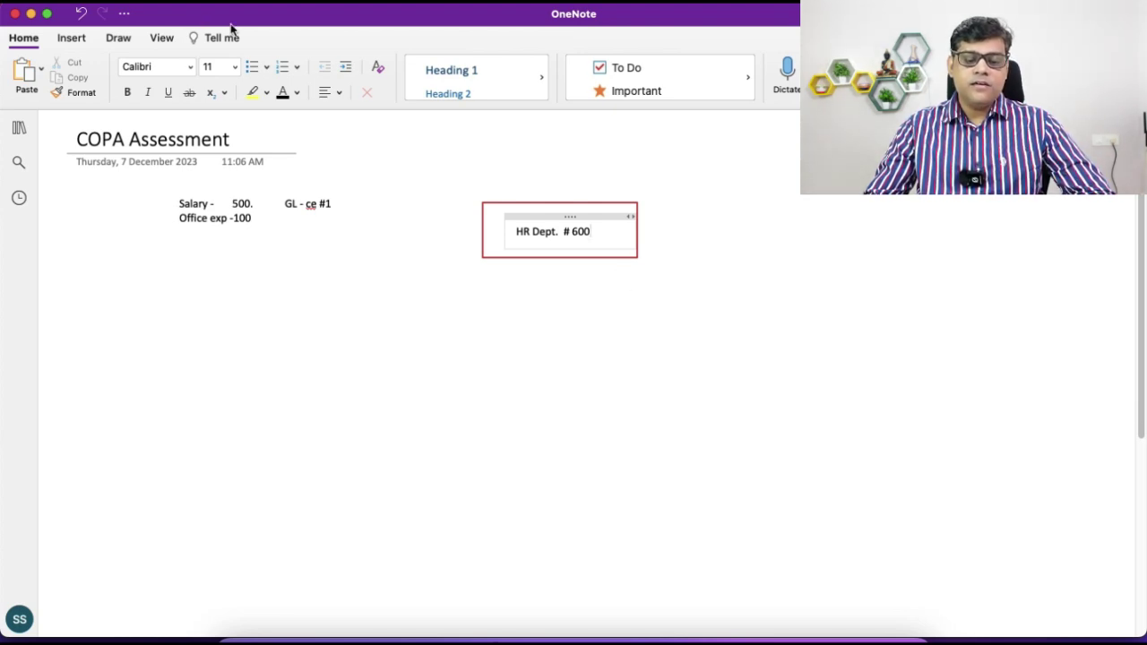
Step: Draw a smaller rectangle well below the HR Dept box and place two copies of it alongside in a row
click(73, 39)
click(550, 67)
drag(393, 413, 510, 450)
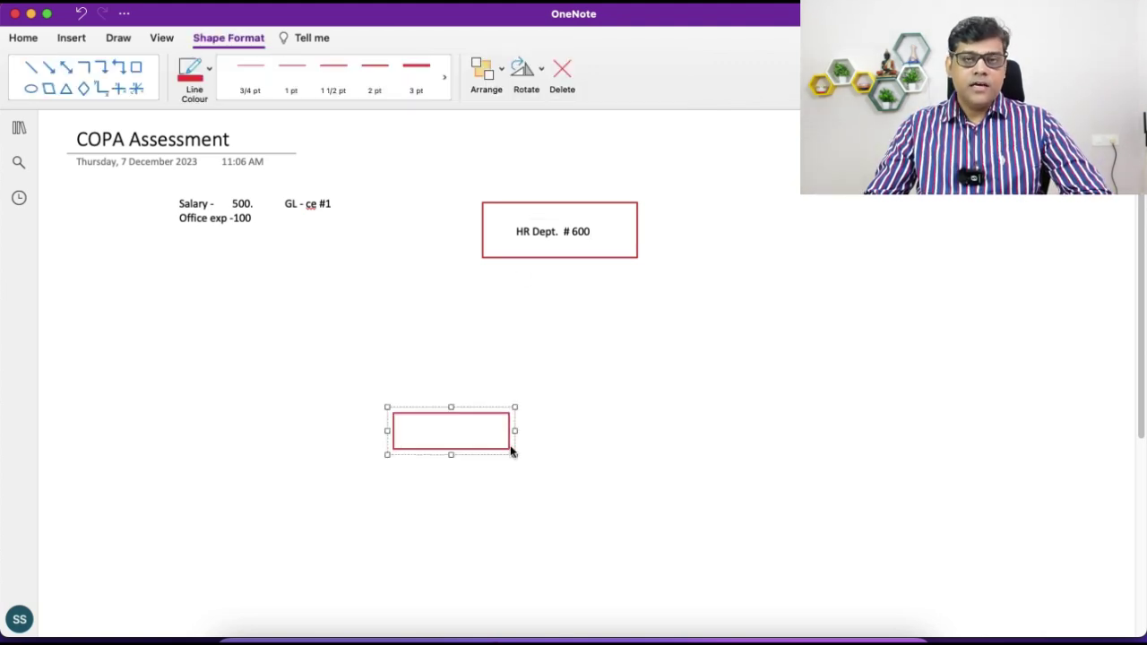
key(super+c)
key(super+v)
drag(448, 484, 628, 427)
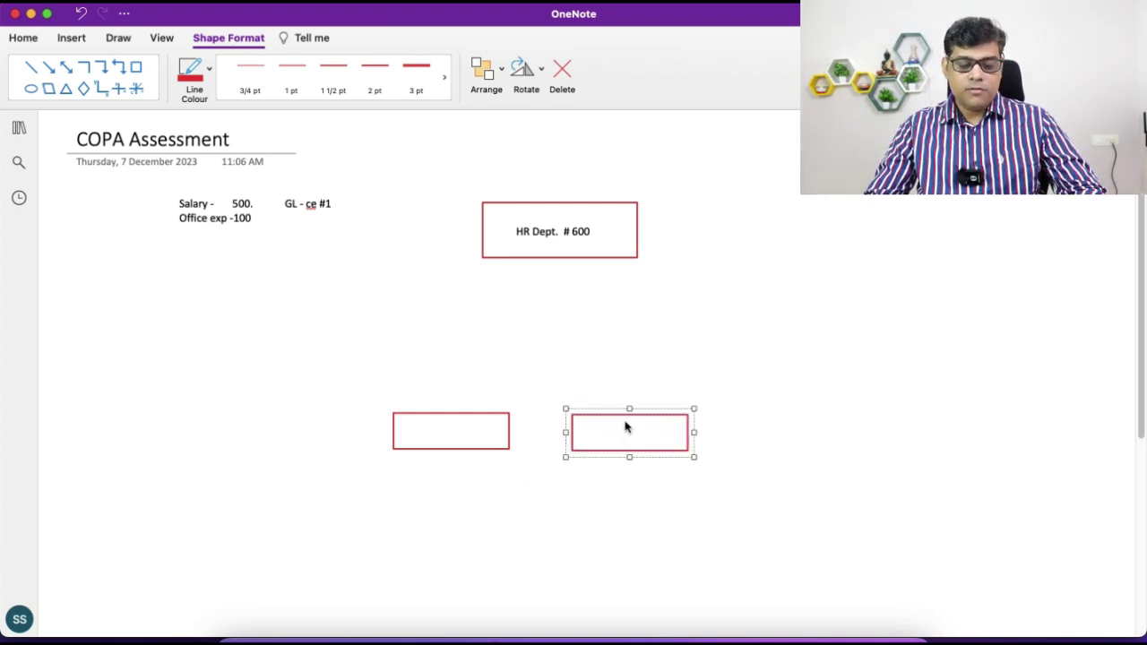
click(633, 502)
click(639, 425)
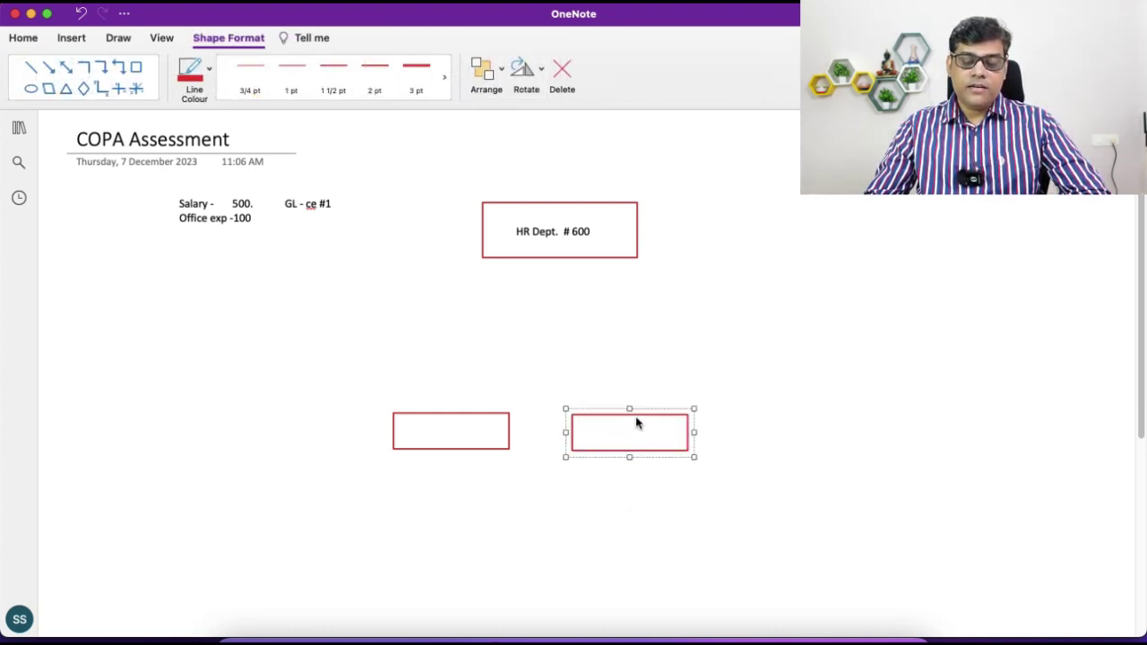
key(super+c)
key(super+v)
drag(628, 492, 785, 430)
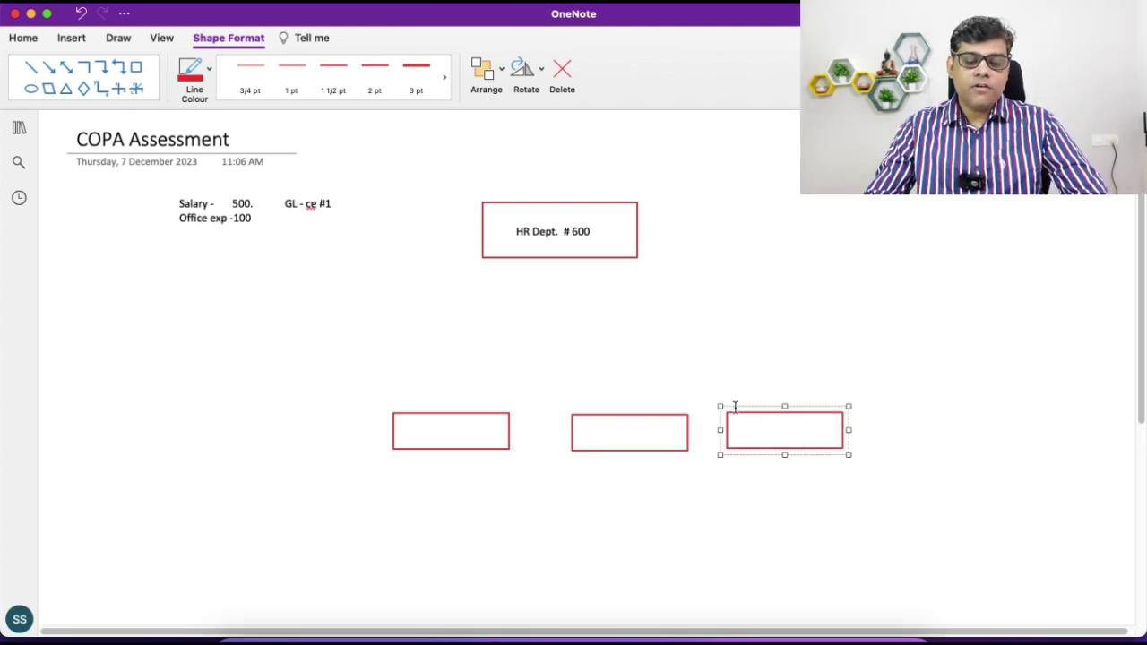
Step: Draw three arrows from beneath the HR Dept box, one to each of the three lower rectangles
click(49, 66)
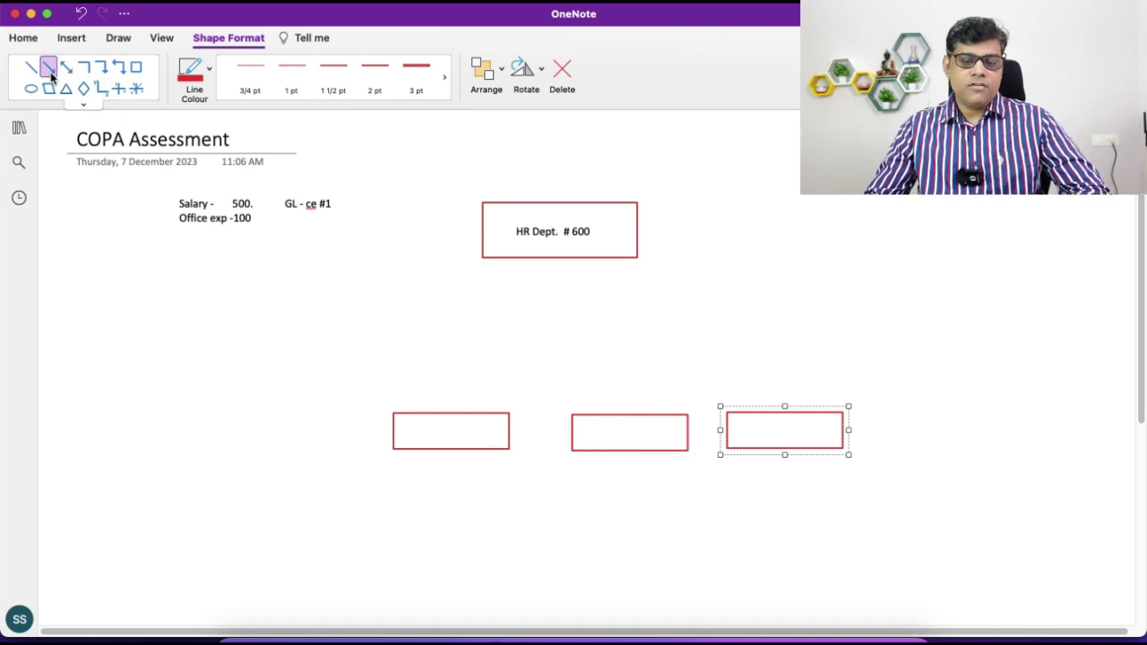
drag(549, 279, 416, 406)
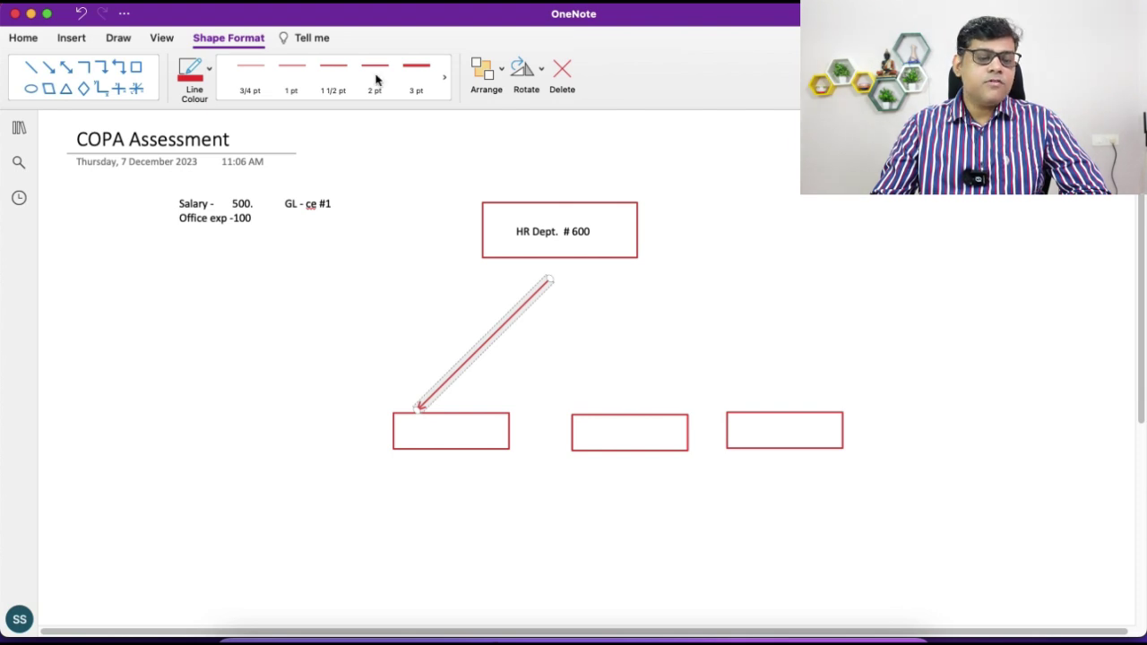
click(48, 67)
drag(568, 285, 650, 387)
click(54, 70)
drag(617, 273, 790, 387)
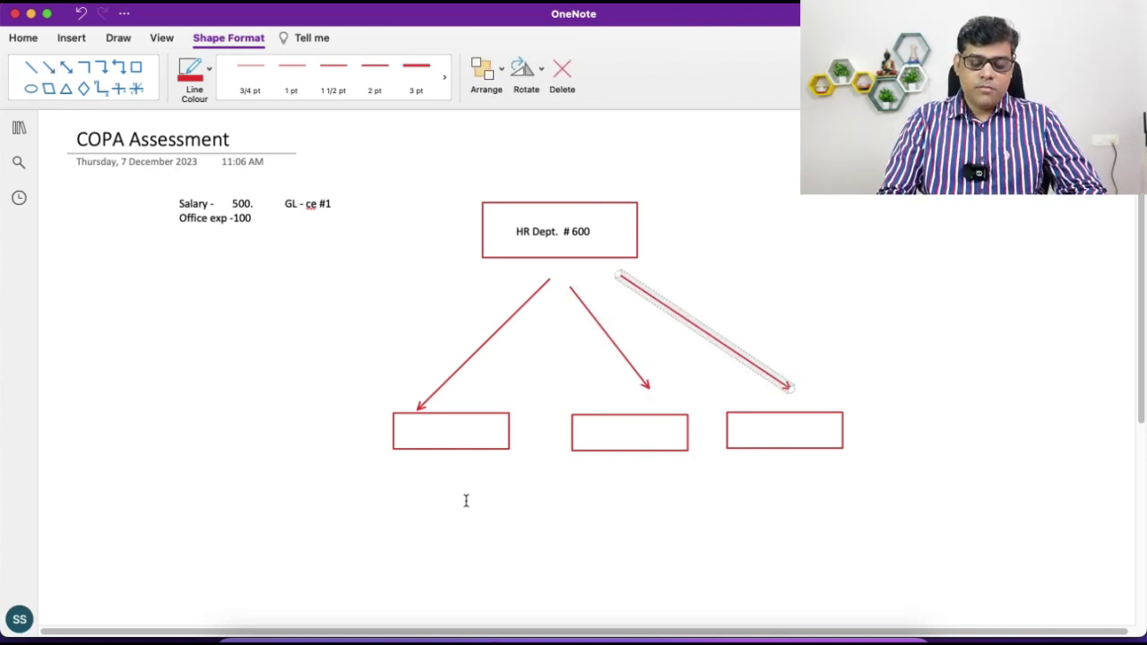
Step: Label the row of lower rectangles "Product" and enter "50%- fg" in the first rectangle
click(211, 433)
text(Product)
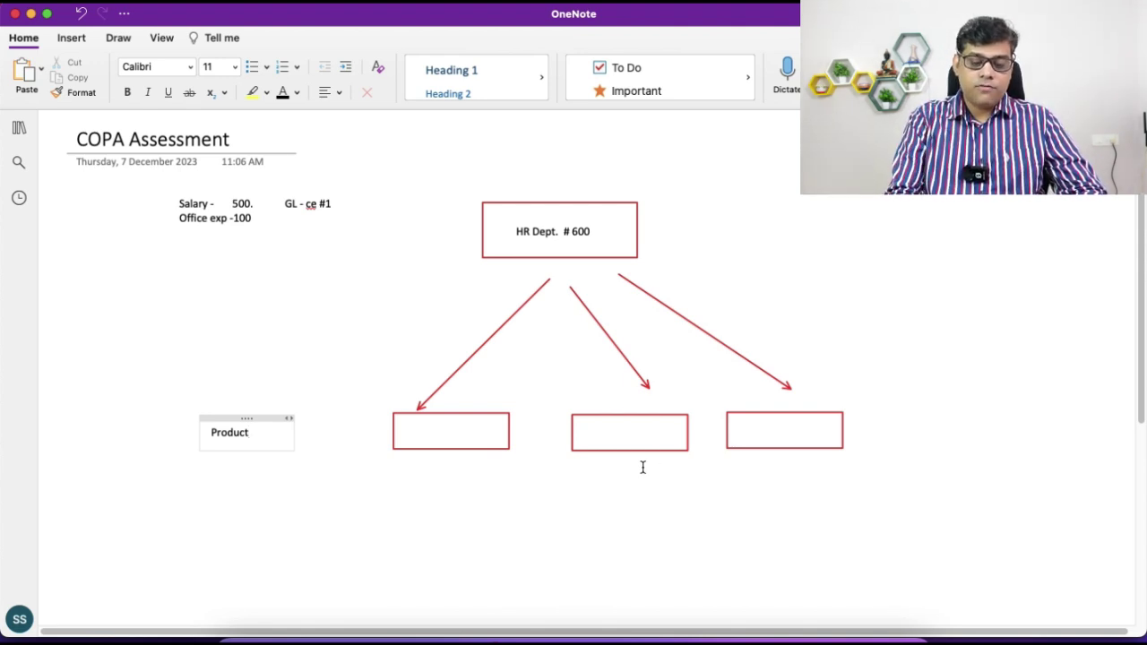
click(439, 430)
text(5)
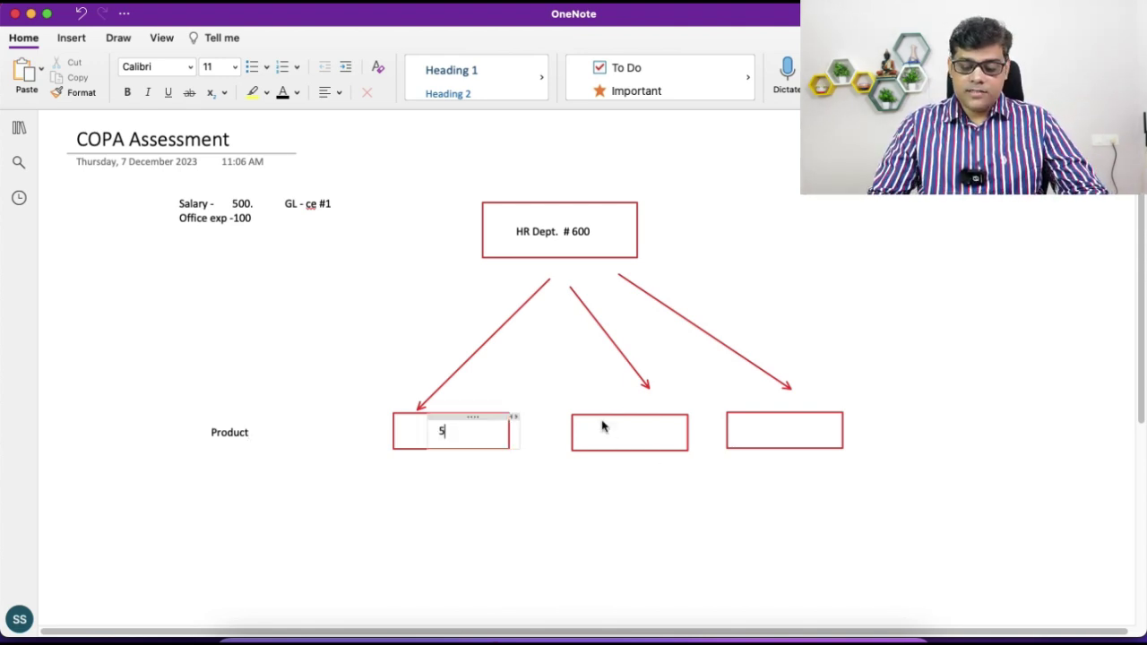
text(0%)
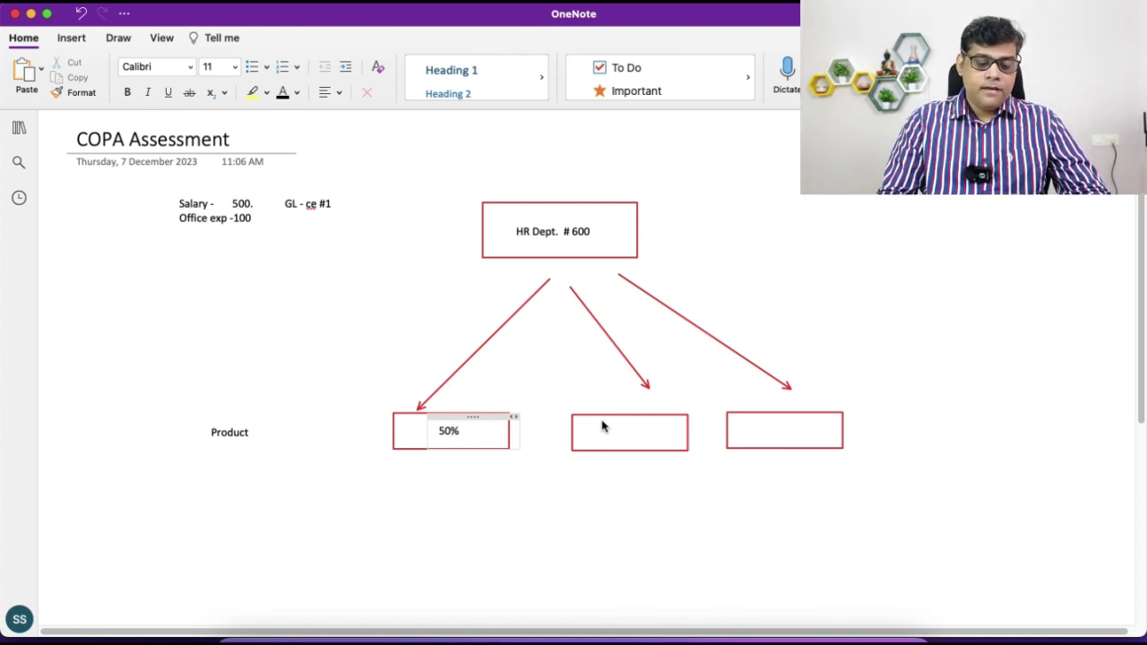
text(- )
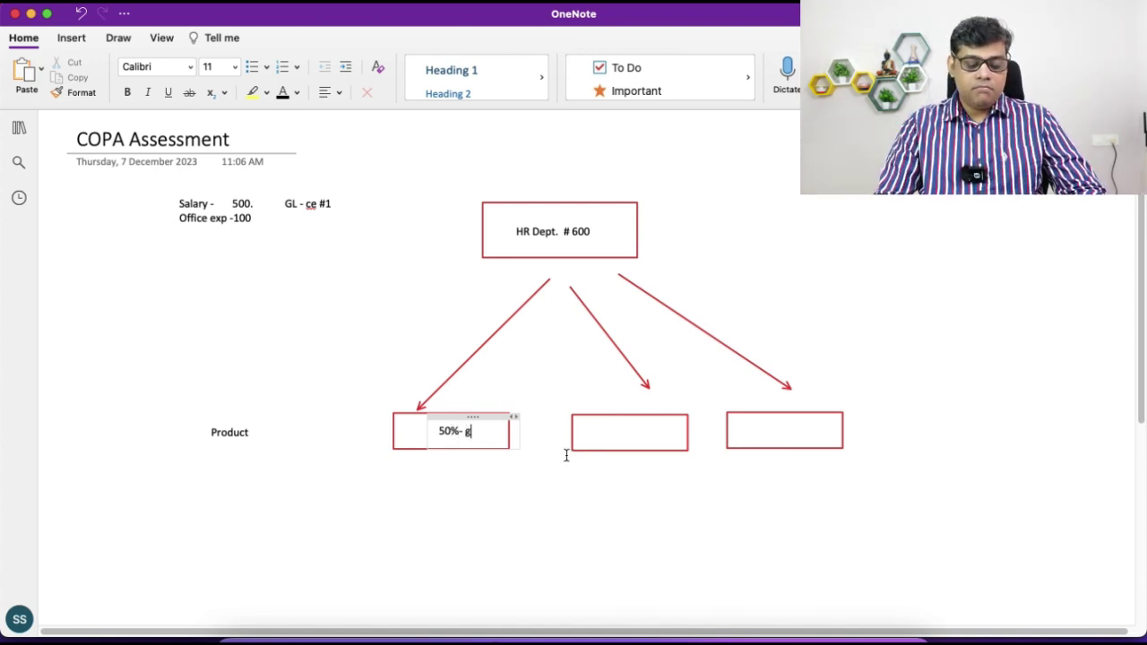
text(fg)
Step: Enter 20 in the middle lower rectangle and 30 in the last one
click(621, 433)
text(20)
click(787, 432)
text(30)
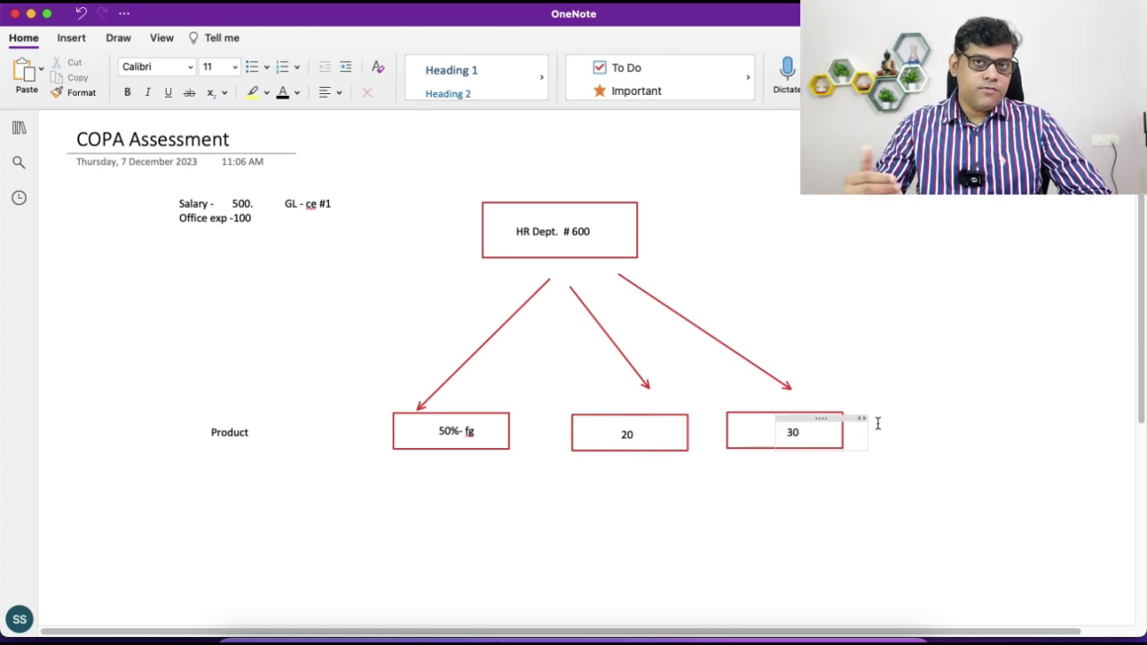
Step: Add a second line reading 600, indented under the HR Dept label inside its box
click(595, 235)
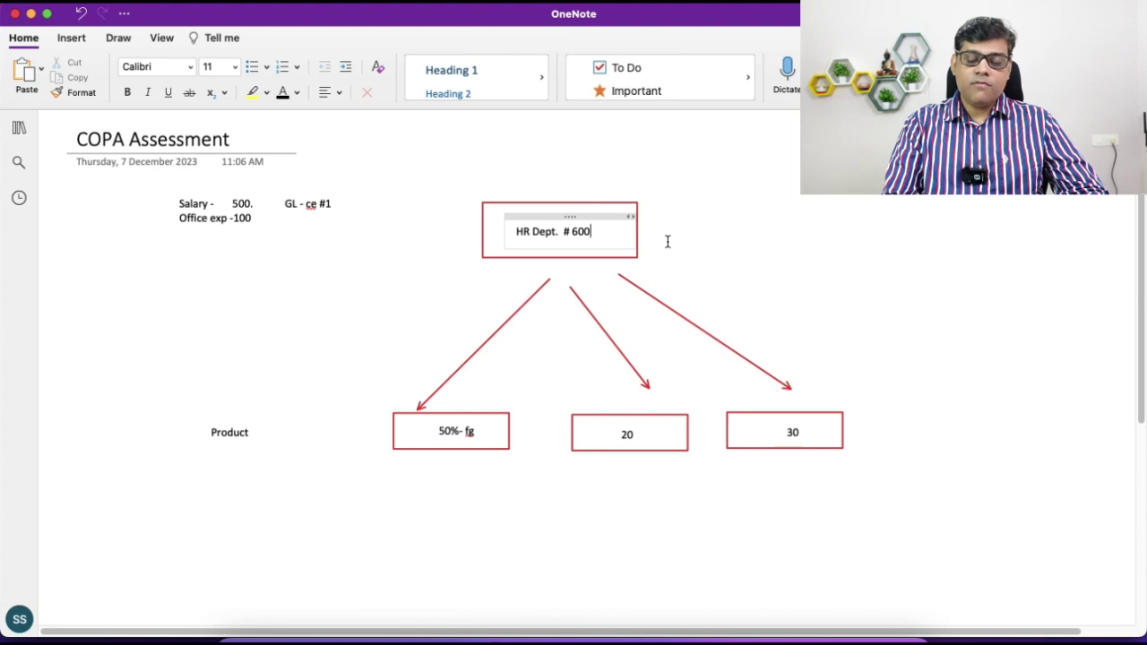
key(Return)
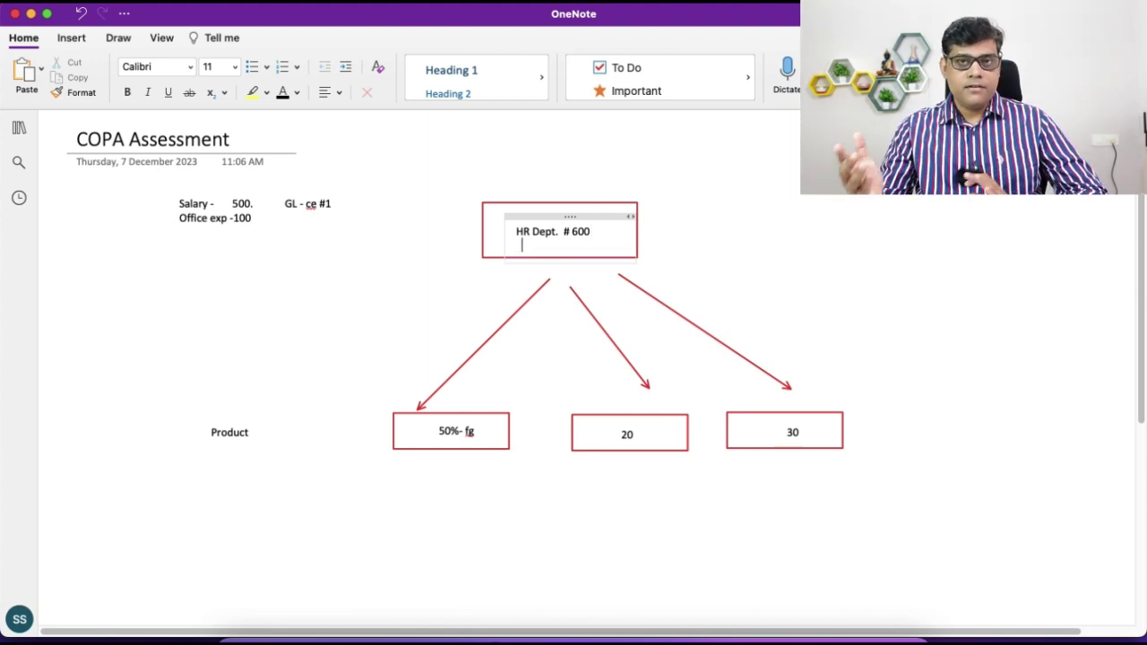
text(600)
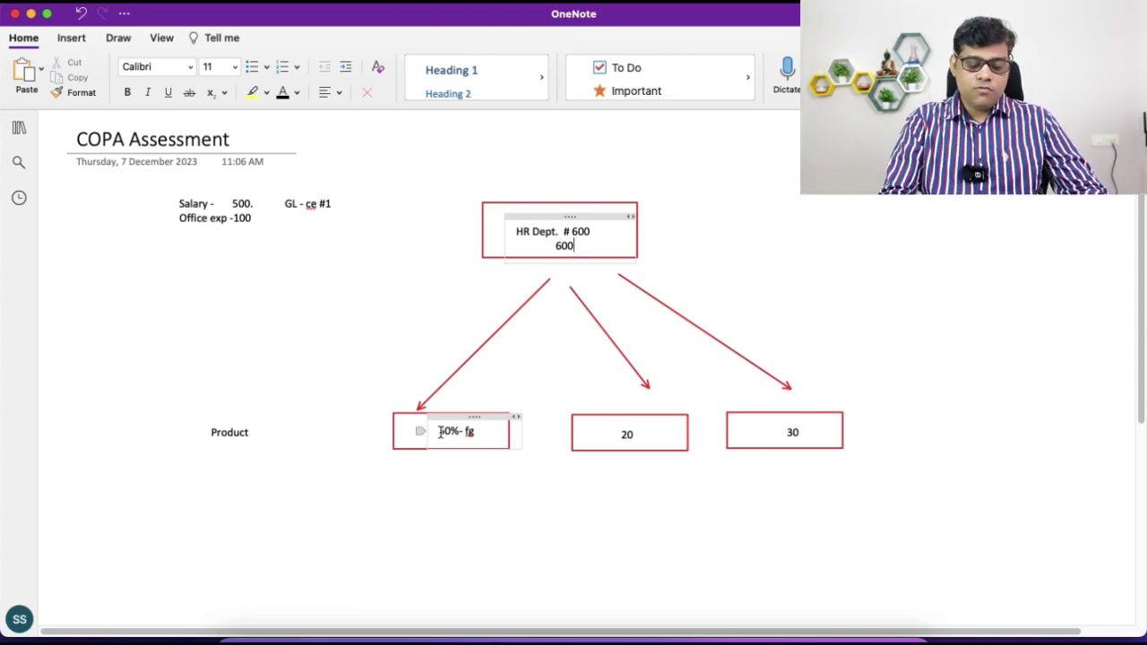
Step: Add the note "T code - KEU5" below the salary and office expense lines
click(169, 284)
text(T code )
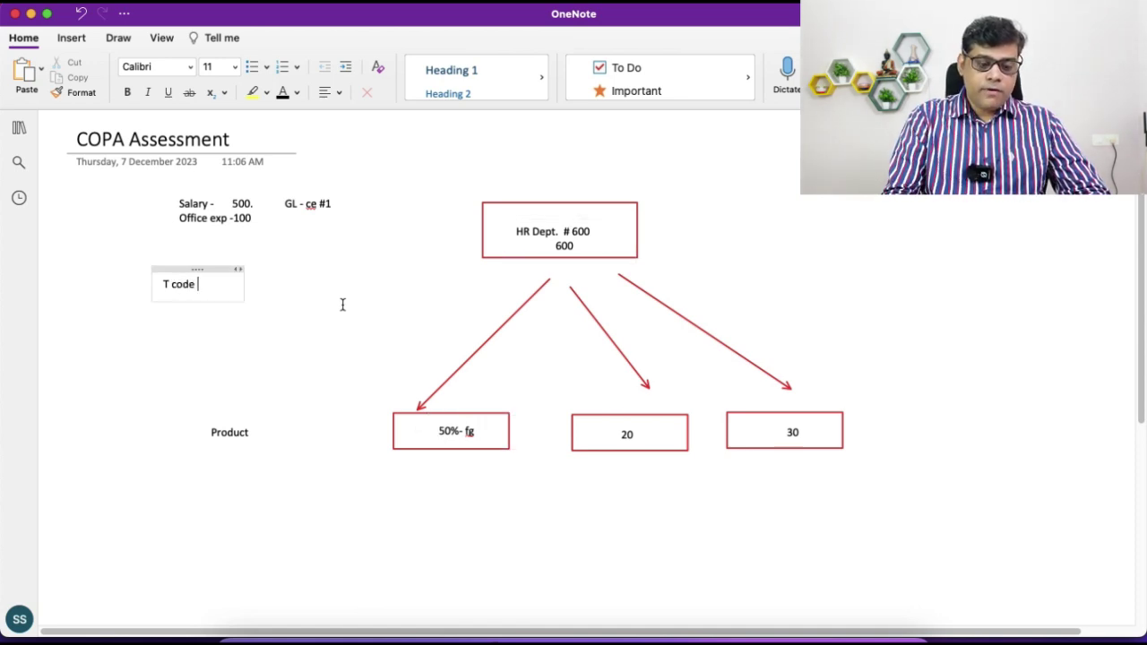
text(- ke)
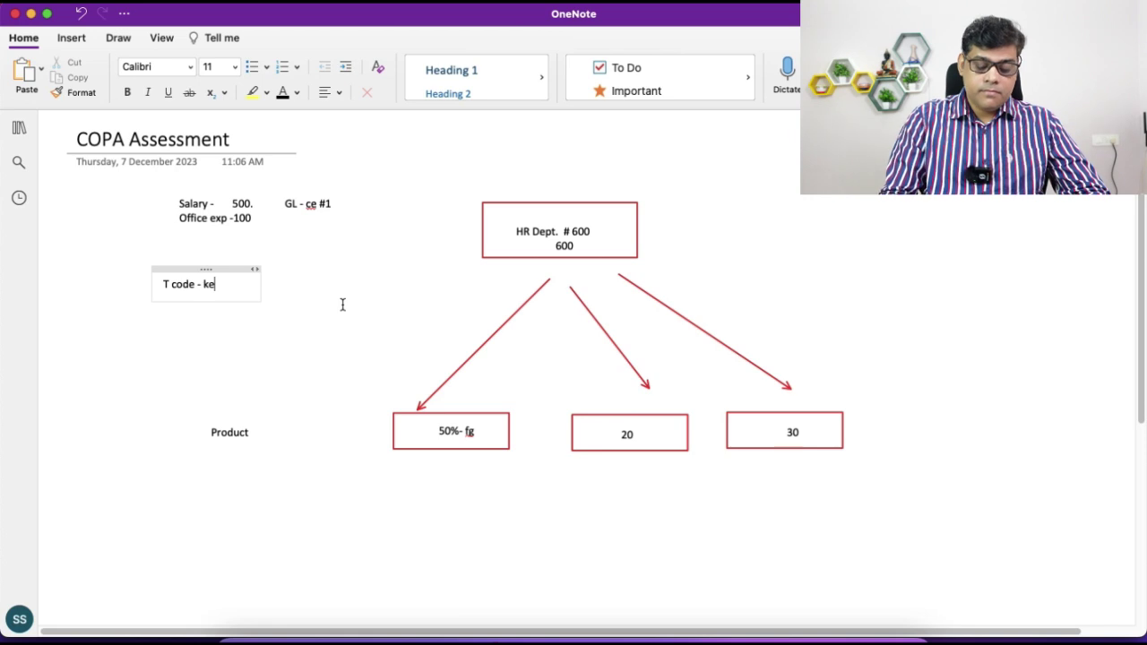
key(BackSpace)
key(BackSpace)
text(KEU)
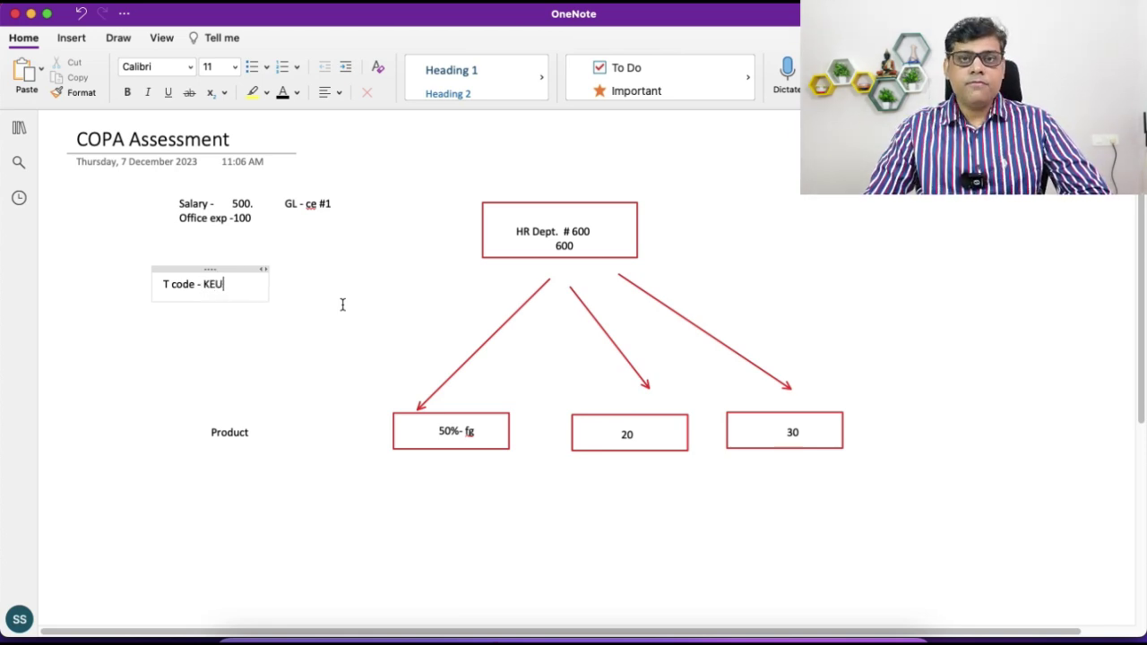
text(5)
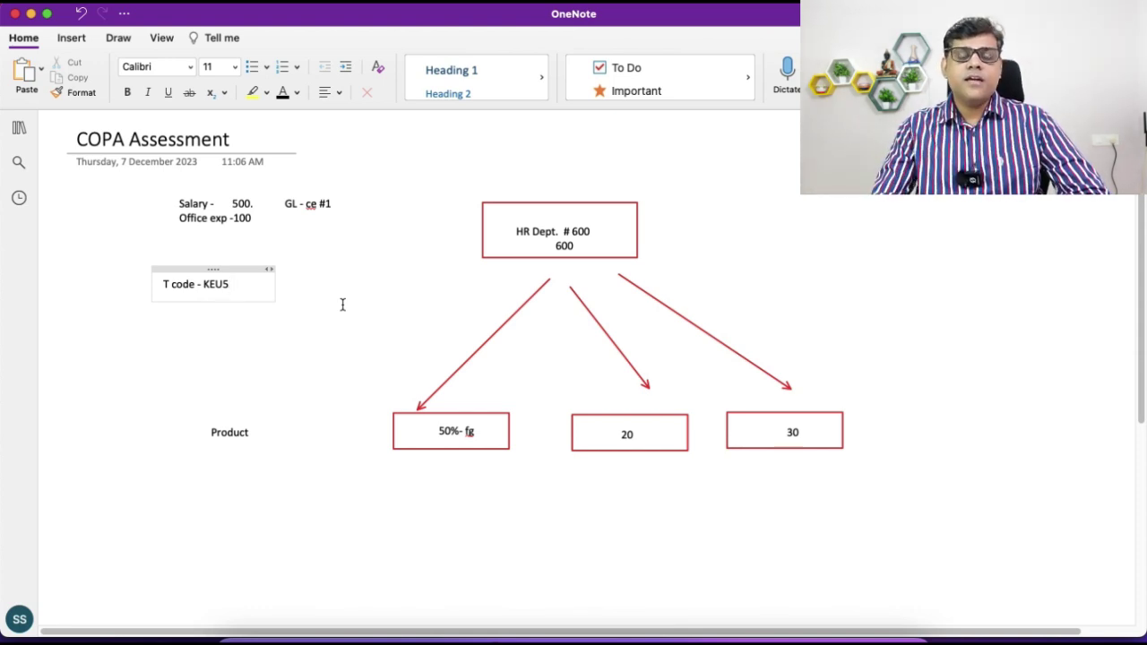
Step: Add a note reading "Internal Doc # 1000. 9 KSPA" in the blank area to the right of the arrows
click(856, 280)
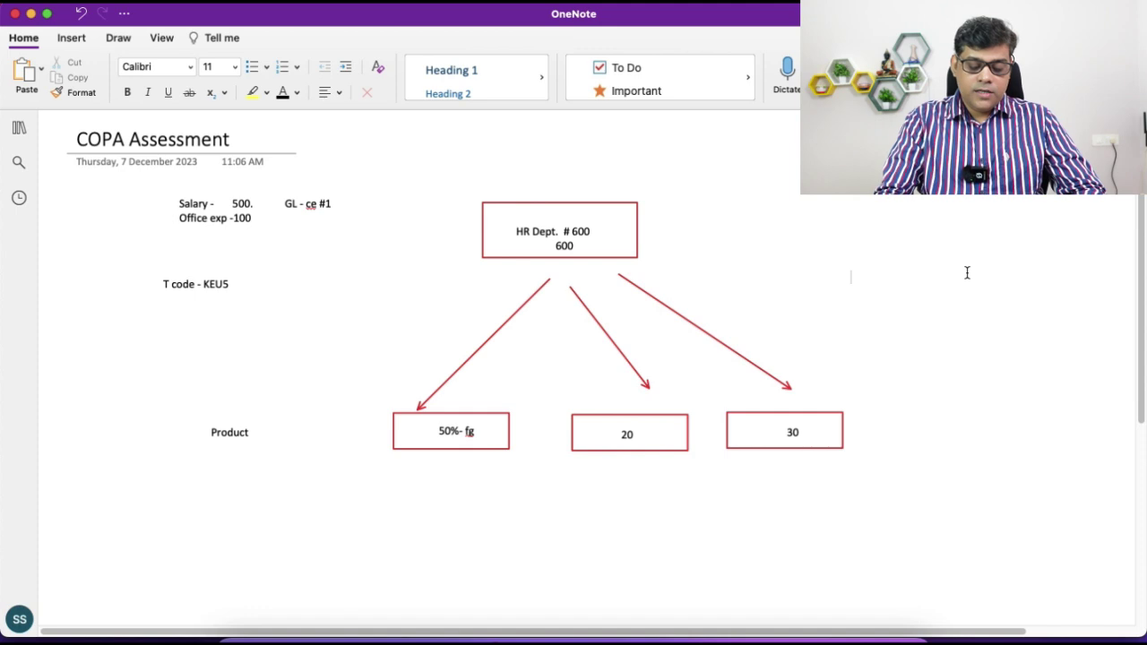
text(Internal)
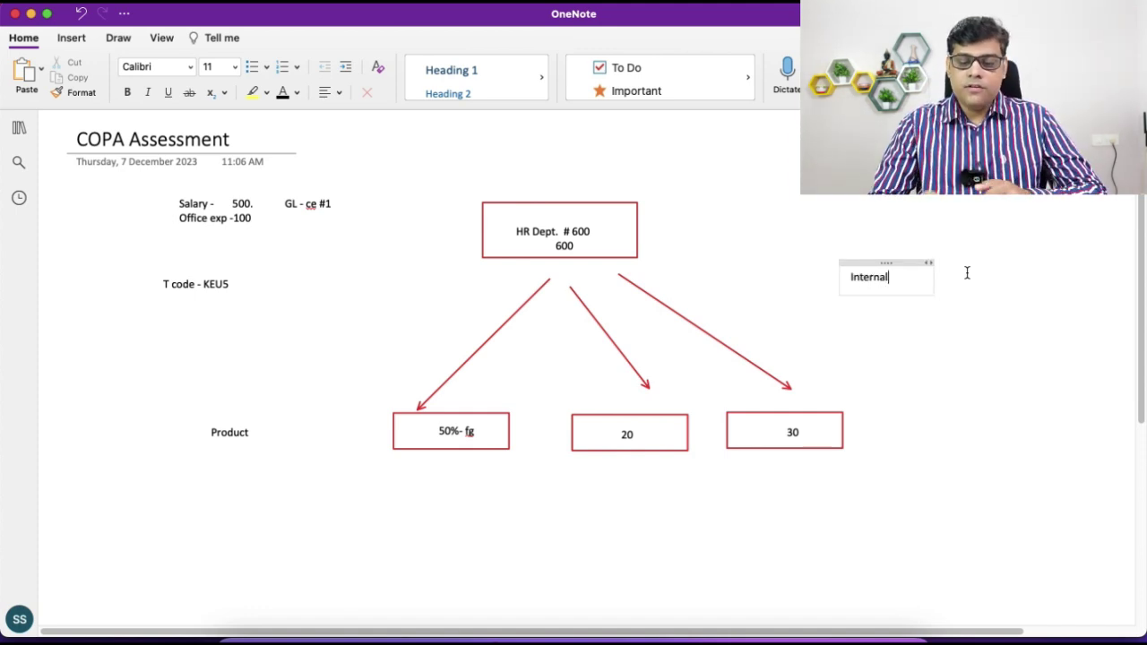
text( Doc )
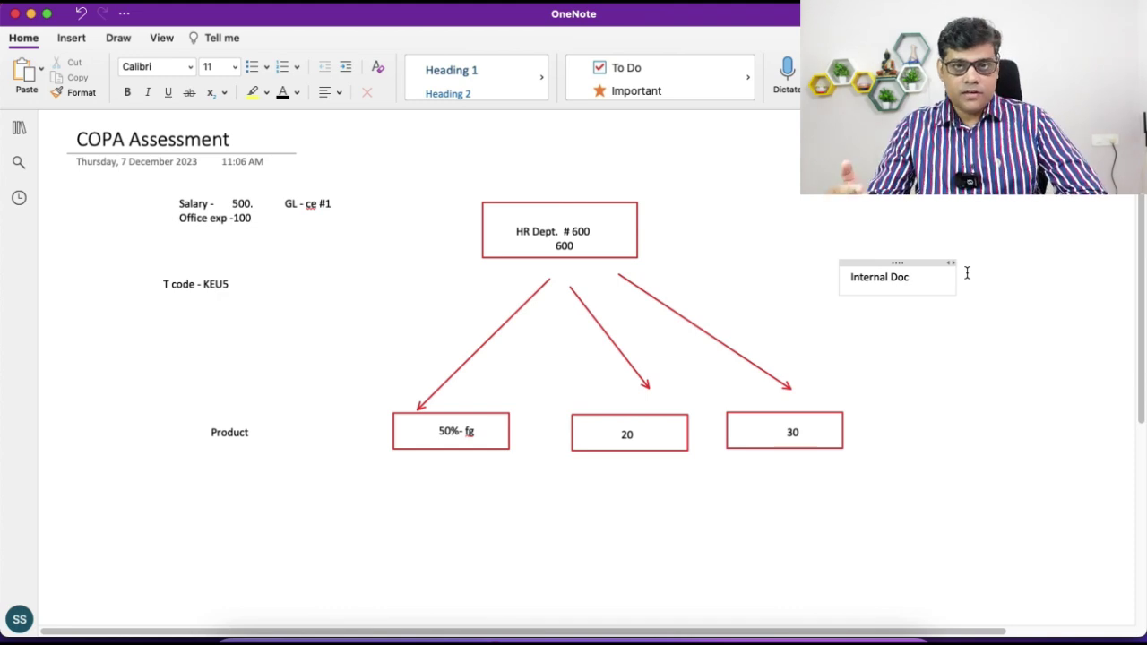
text(#)
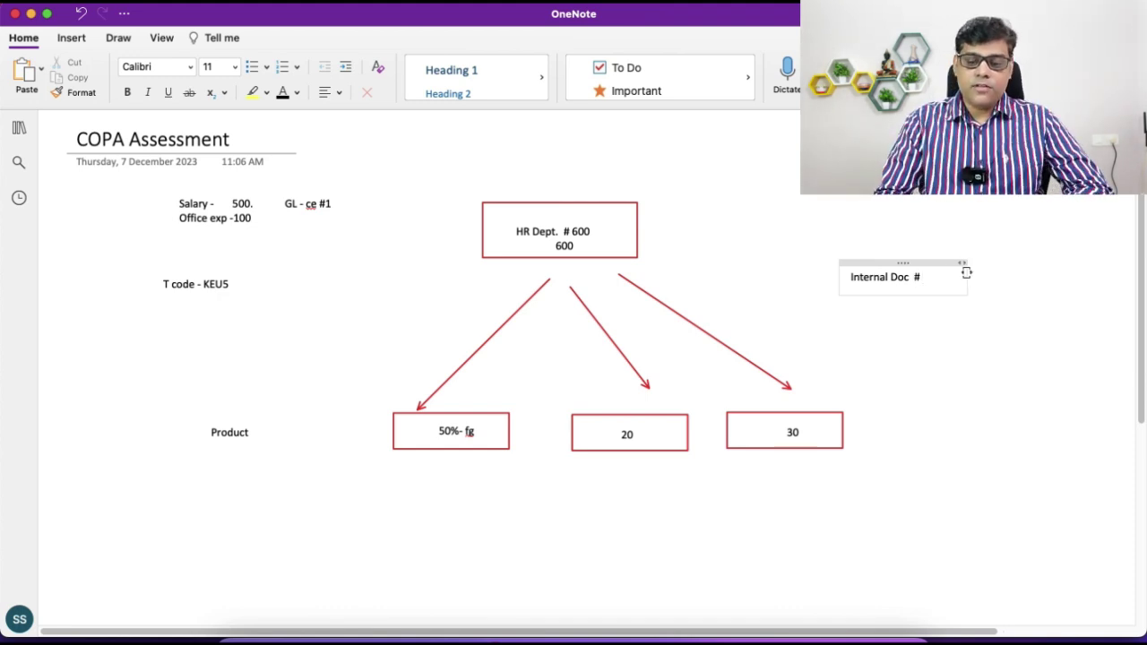
text( 100)
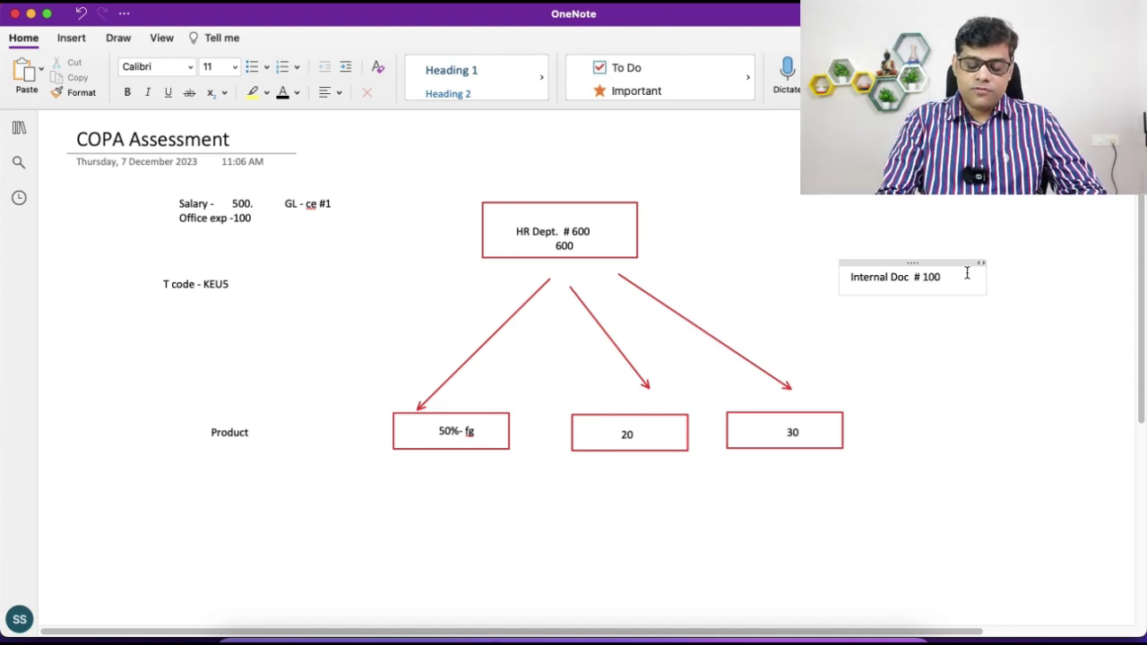
text(0. )
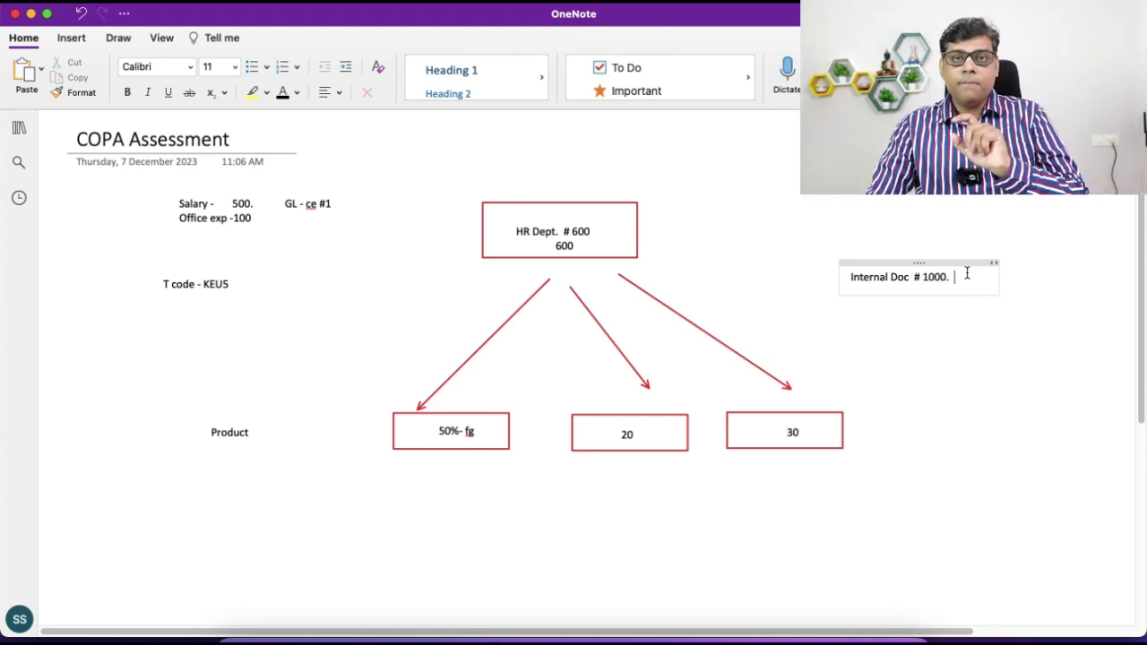
text(9 KSPA)
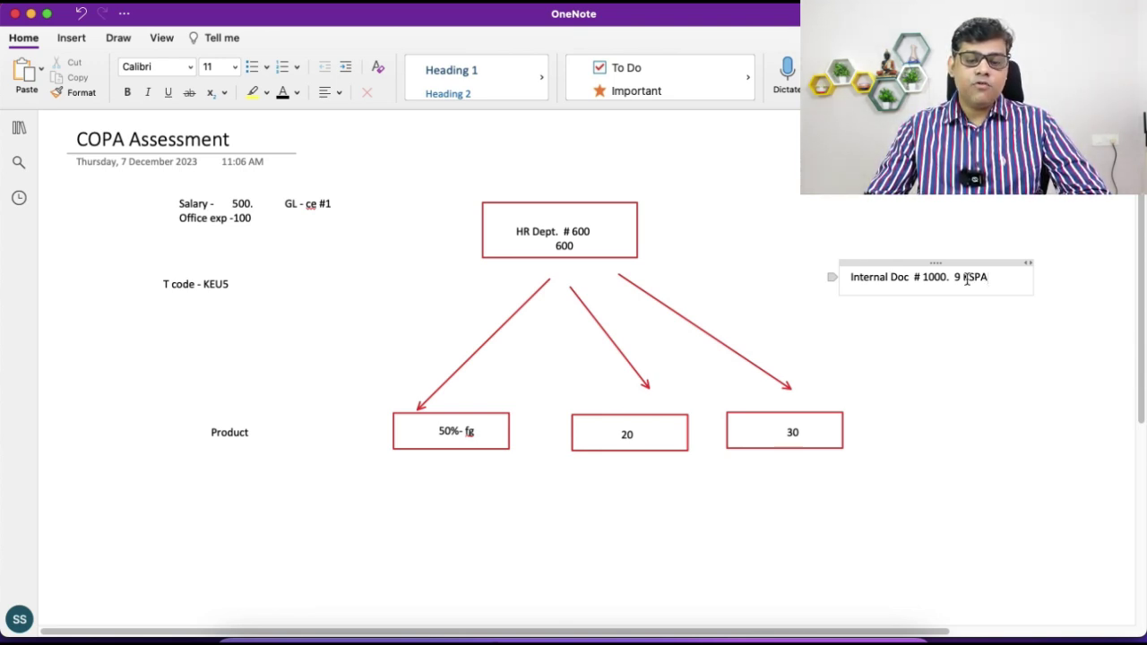
Step: Draw a rectangle across the arrows between the HR Dept box and the product boxes, and label it "ADMN COST"
click(75, 37)
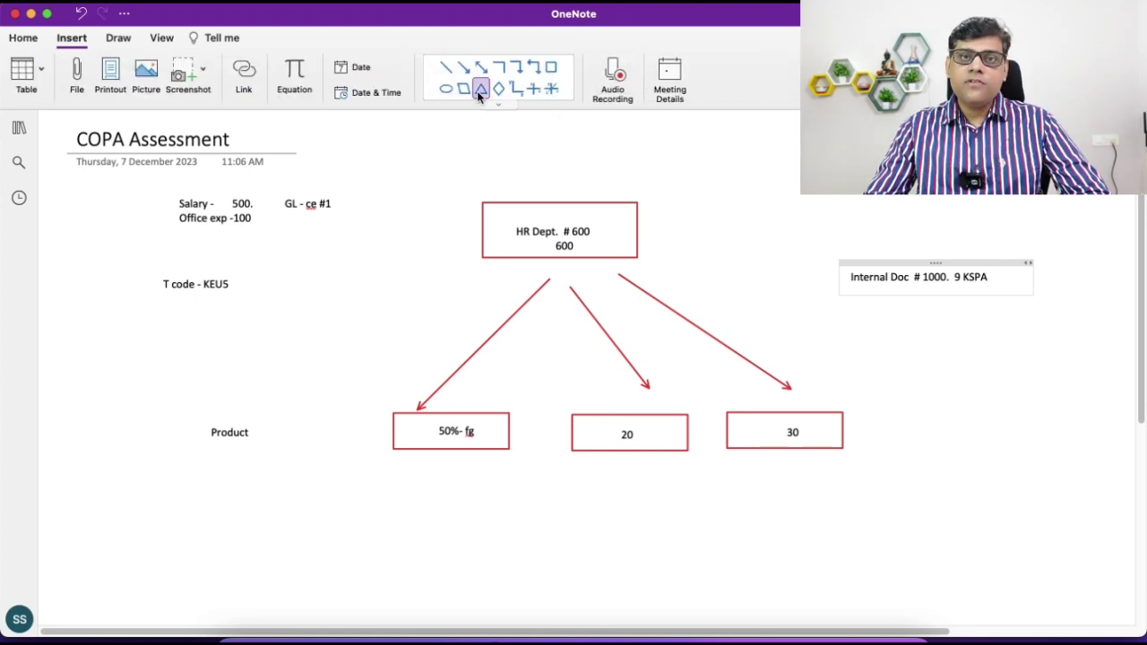
click(550, 66)
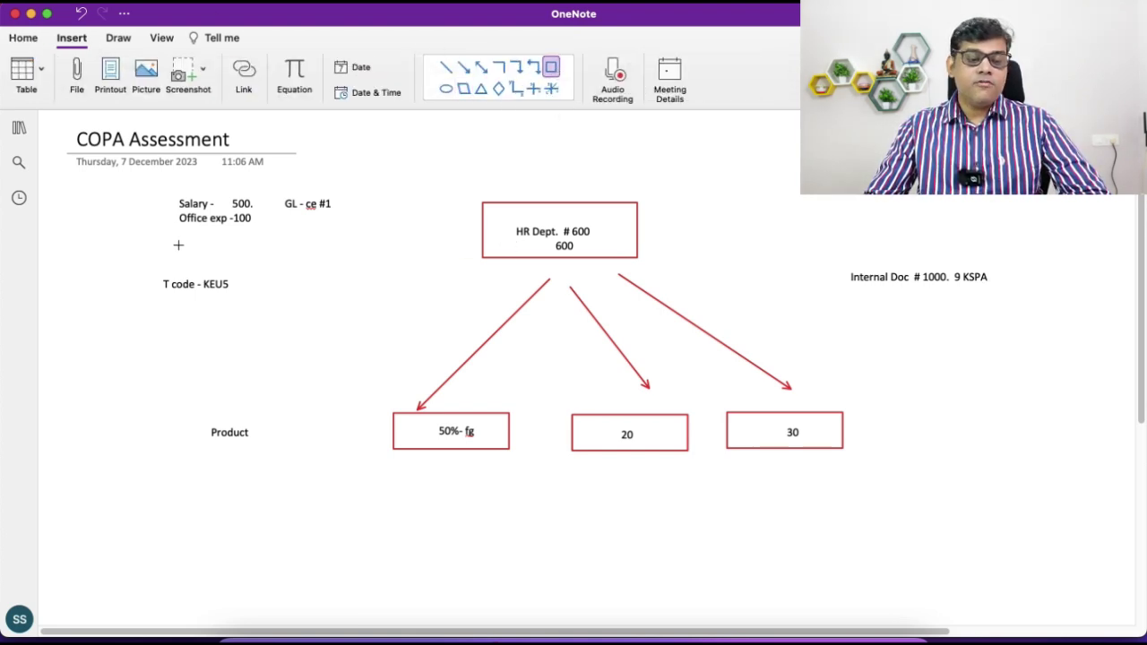
drag(536, 357, 649, 385)
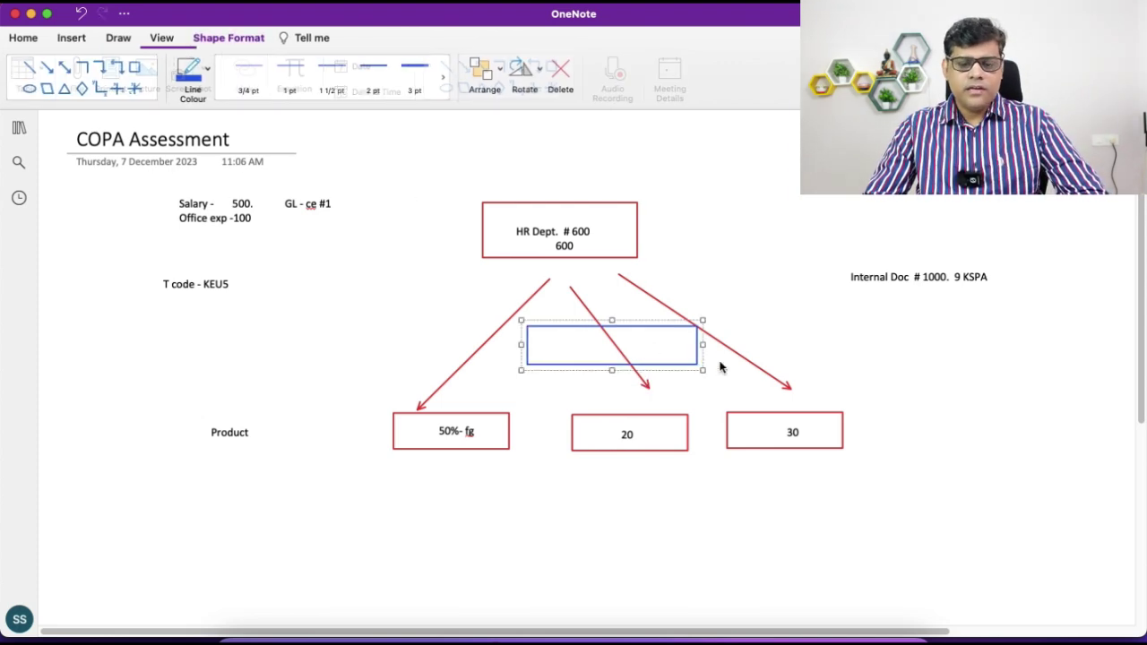
click(786, 340)
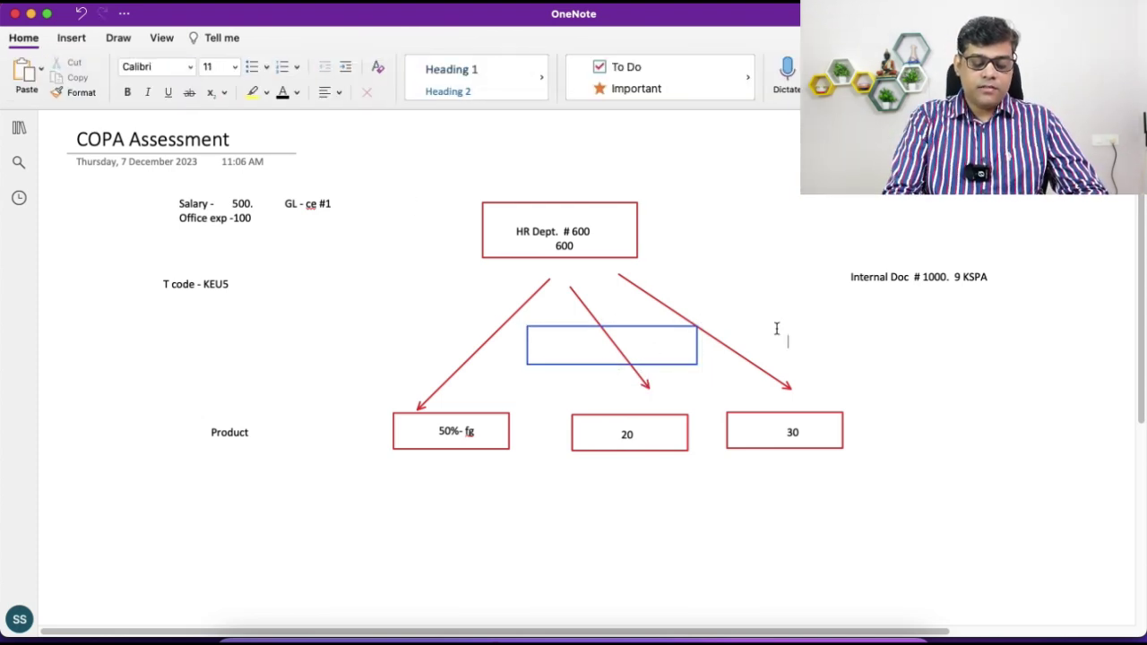
click(569, 349)
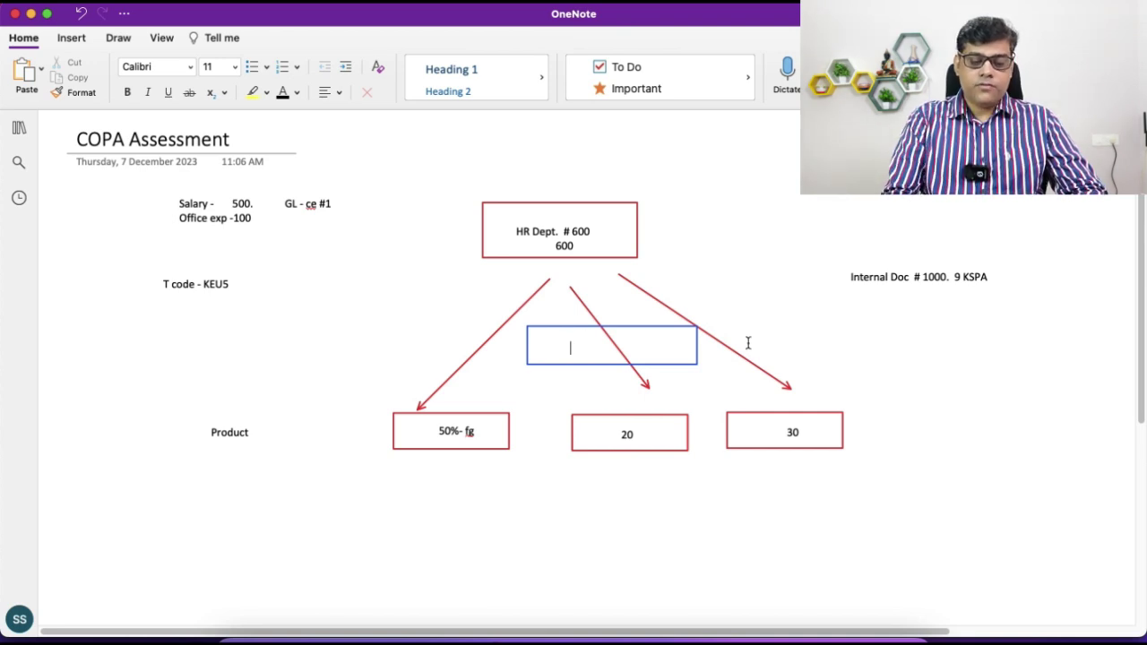
text(ADMN)
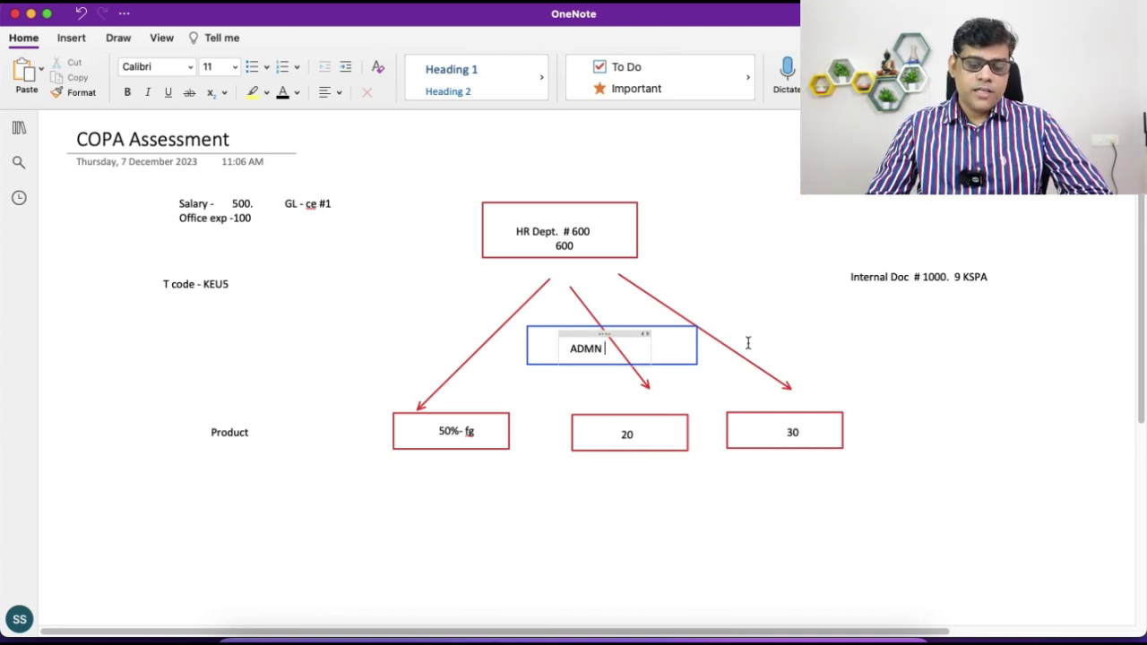
text( COST)
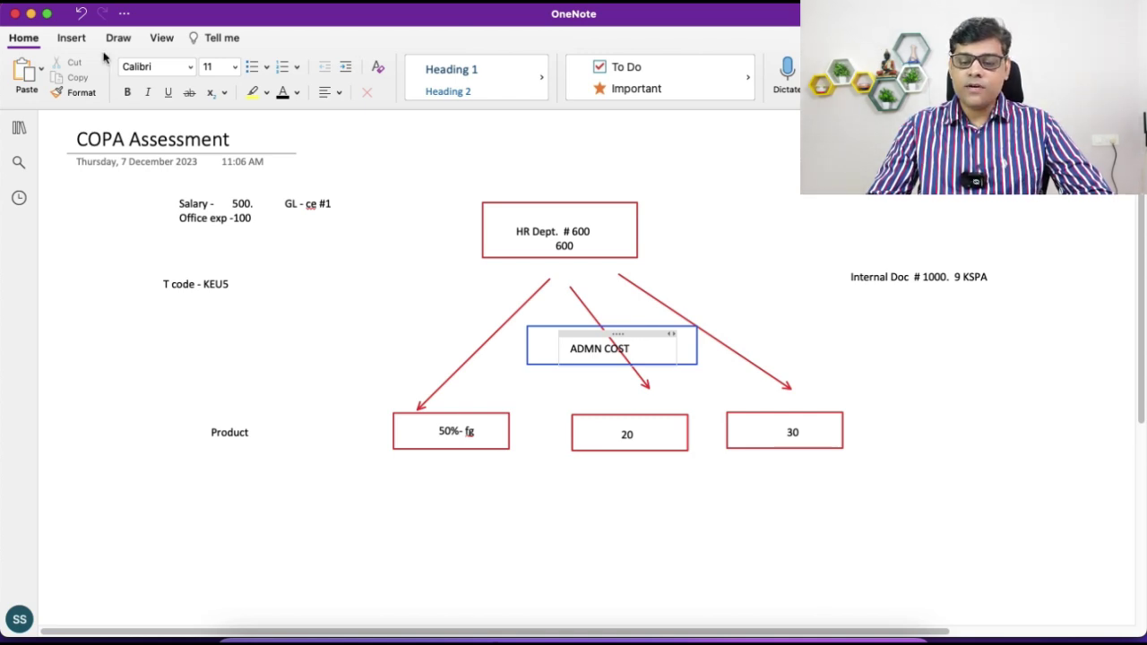
Step: Draw a downward arrow from the Internal Doc note and write "FI DOC" beneath its tip
click(70, 39)
click(462, 67)
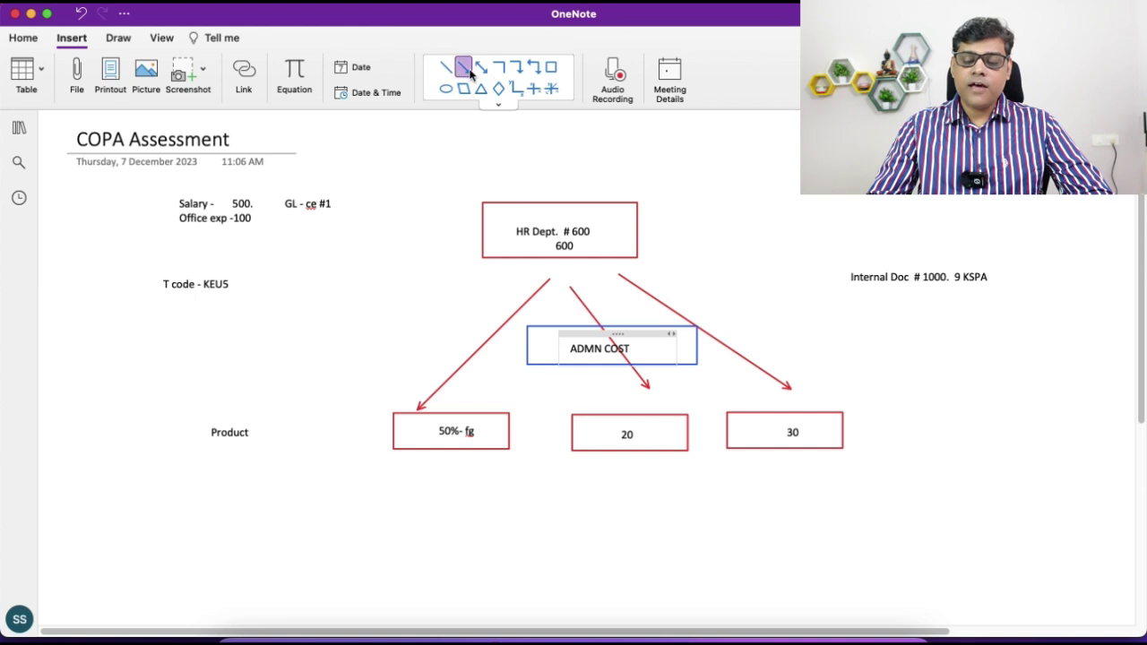
drag(937, 290, 939, 439)
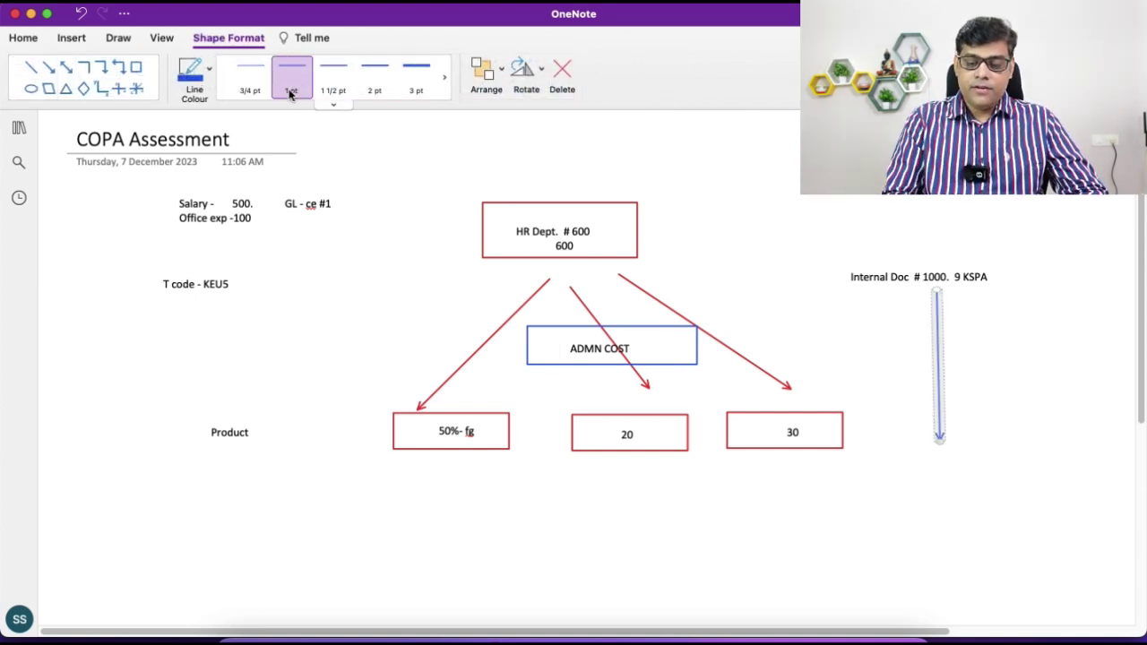
click(939, 467)
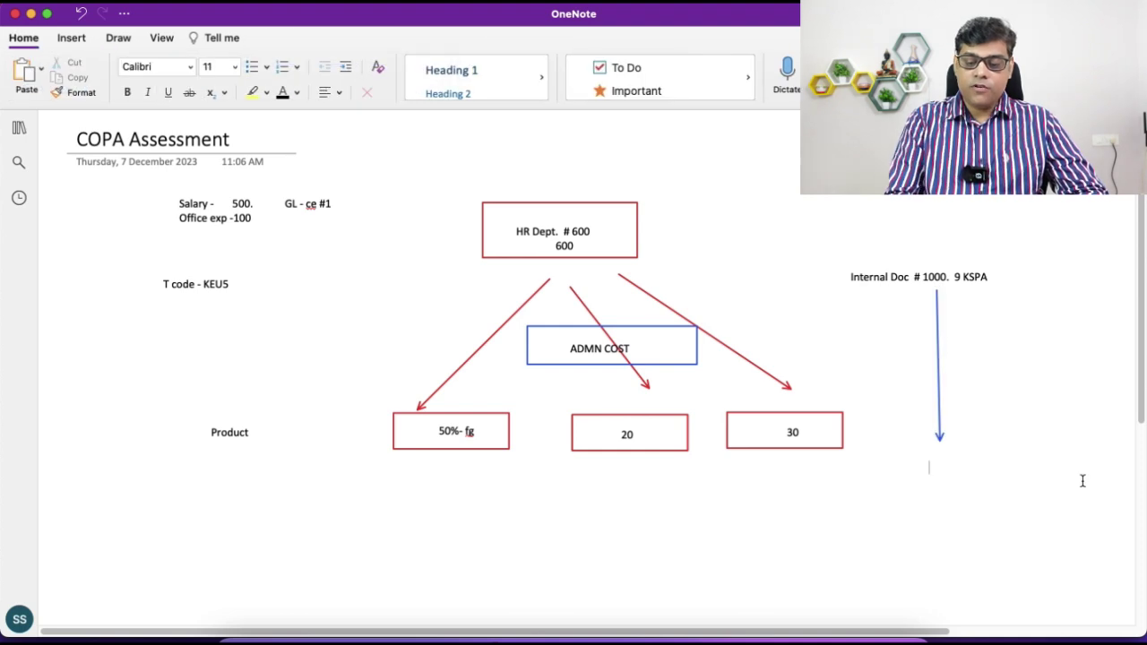
text(FI DOC)
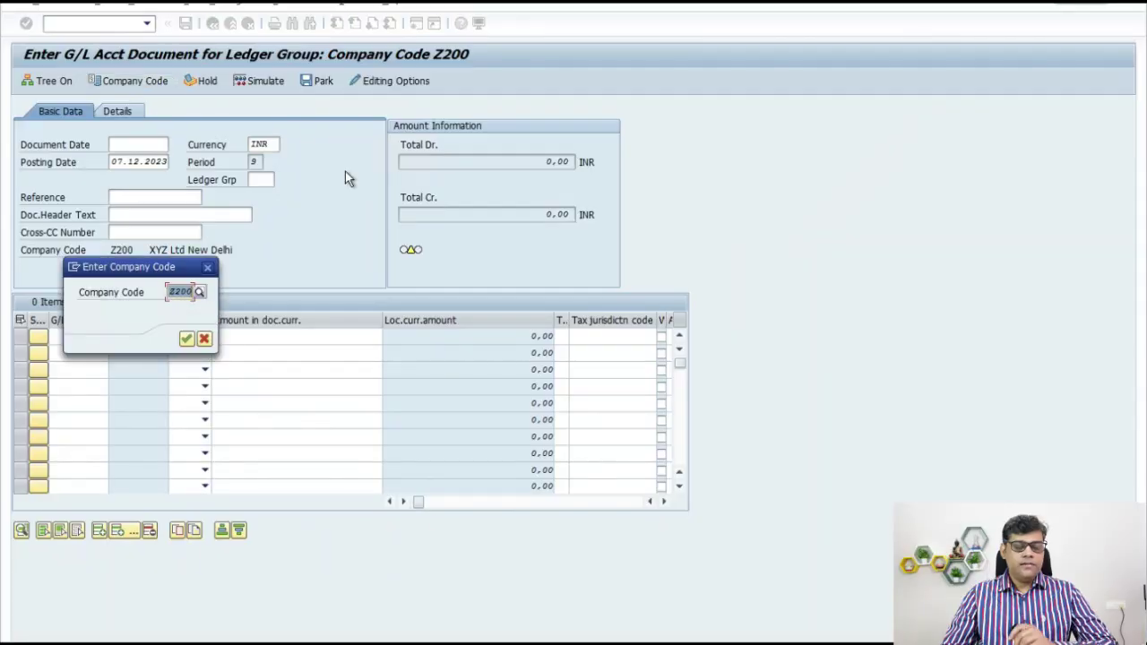
Step: In SAP's G/L document entry, set the company code to Z300 and the document and posting dates to 01.12.2023
text(z300)
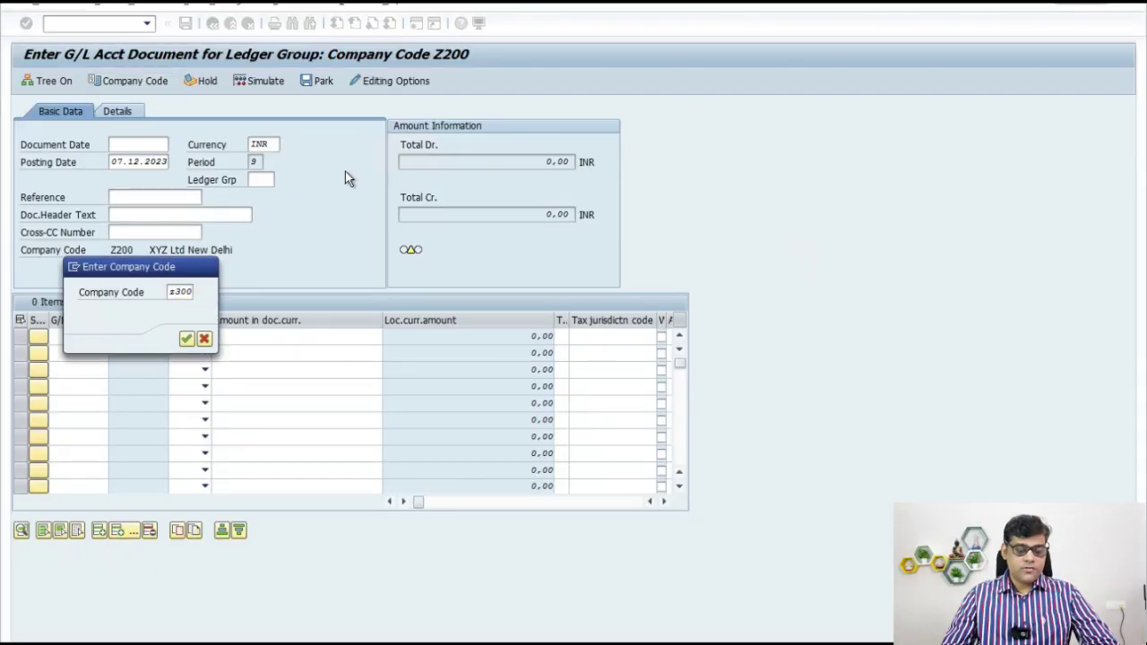
key(Return)
click(172, 146)
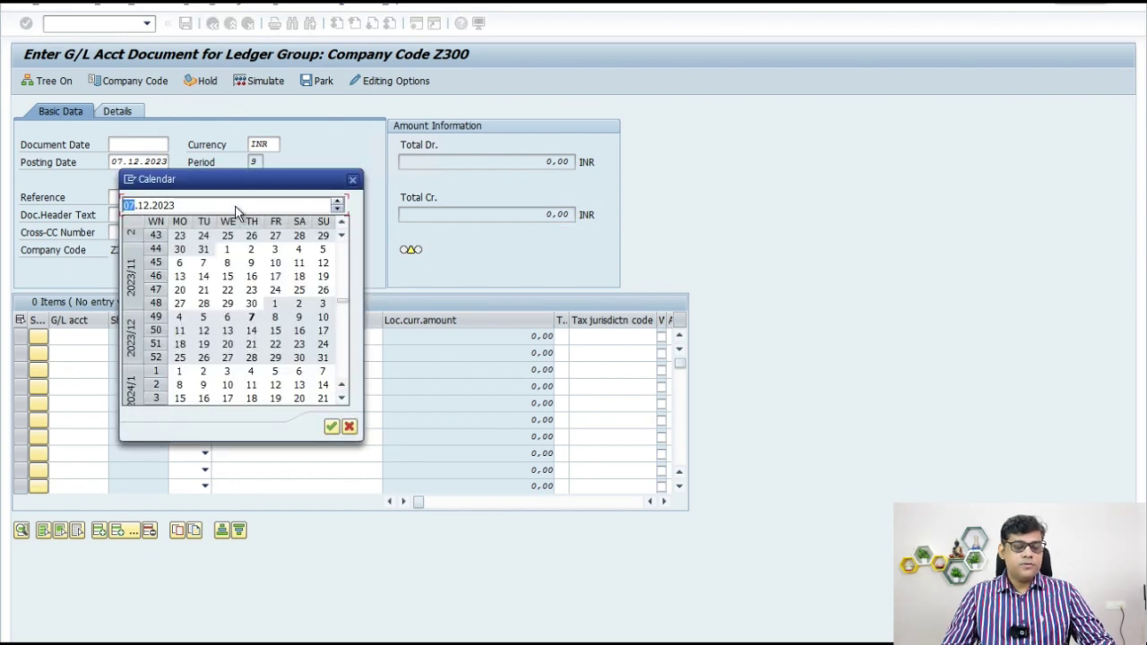
double_click(275, 303)
key(Tab)
text(01.12.2023)
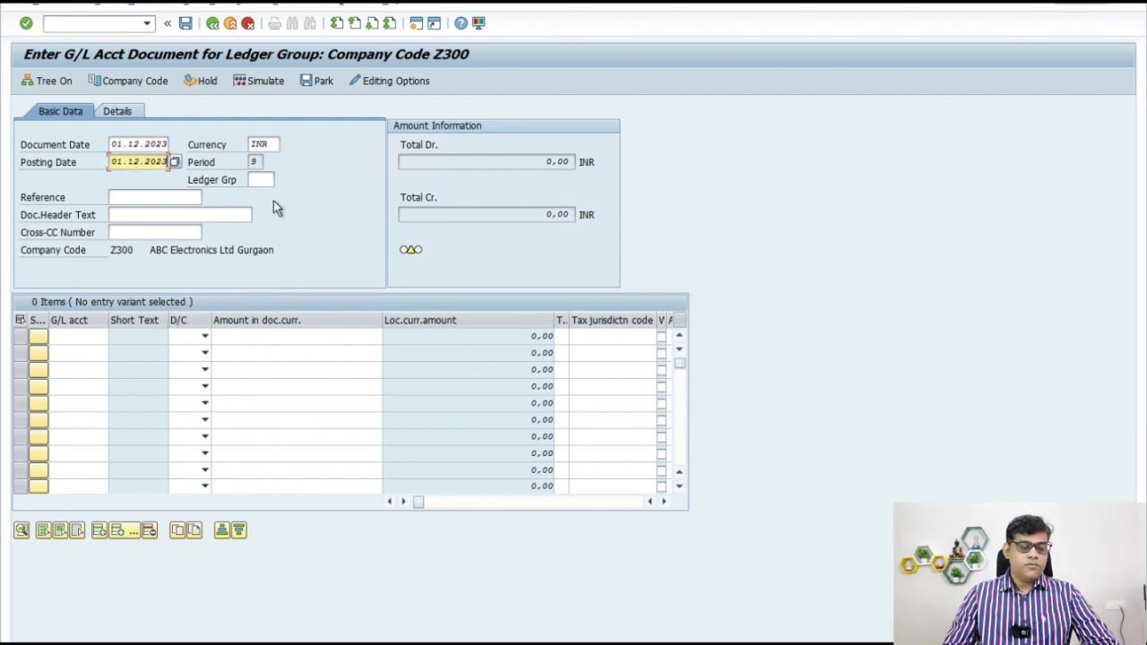
Step: Set the ledger group of the G/L document to 0L
click(264, 180)
text(01)
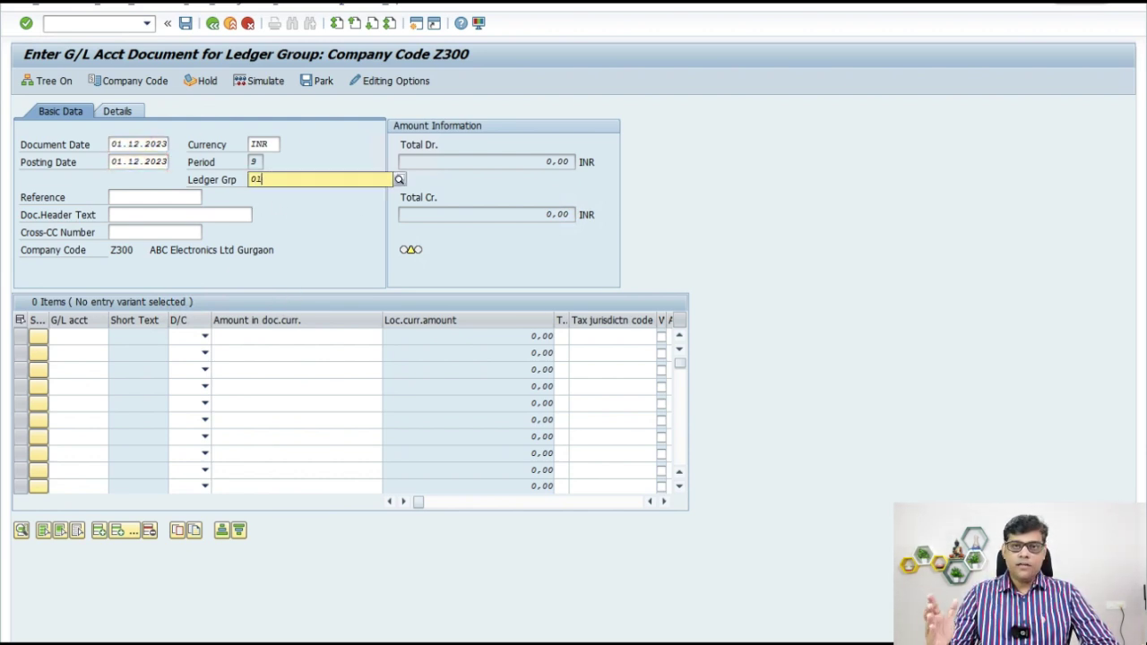
click(274, 209)
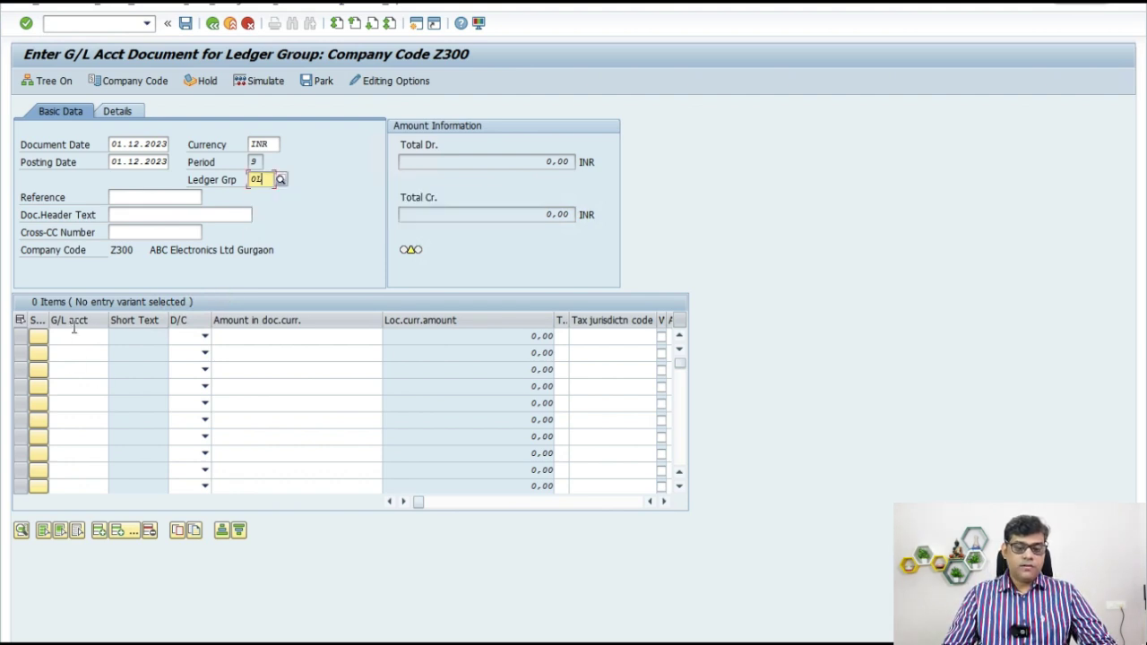
click(76, 333)
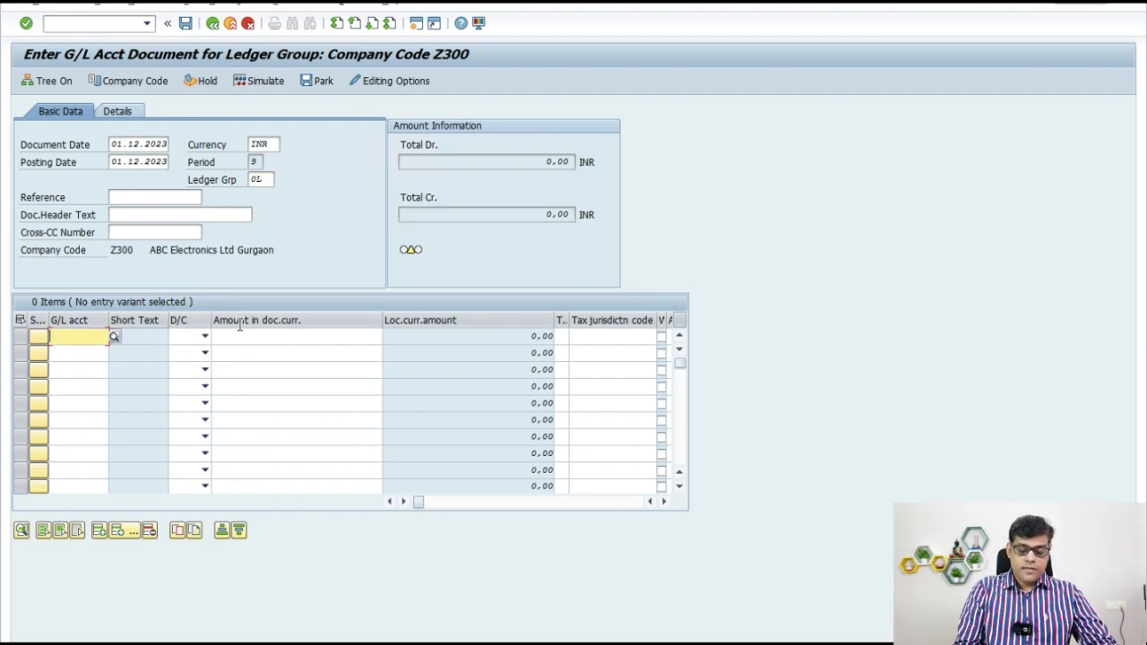
Step: Open transaction FS00 in a new session and look up the Salary and Office Exp accounts under Operating Expenses
click(415, 22)
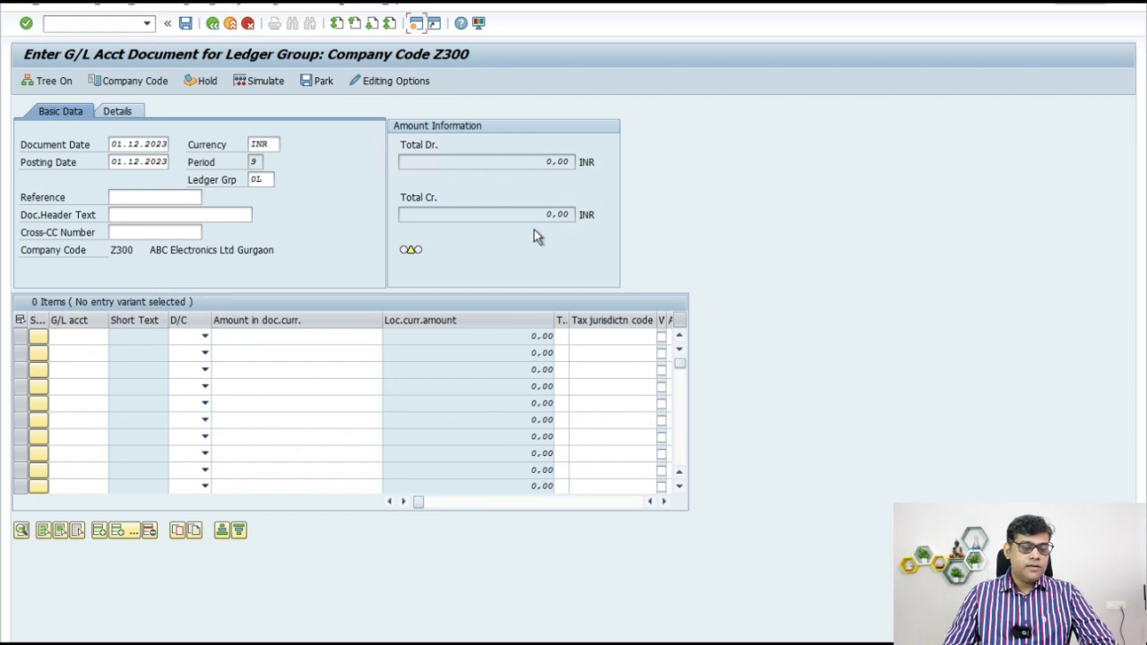
text(fs00)
key(Return)
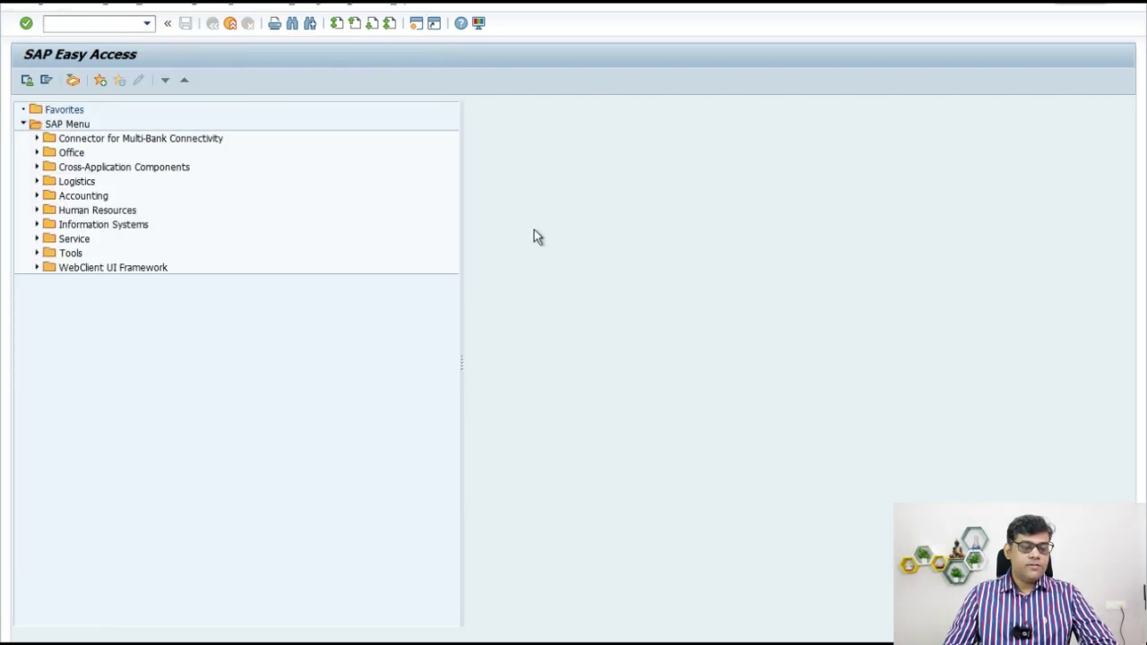
click(71, 174)
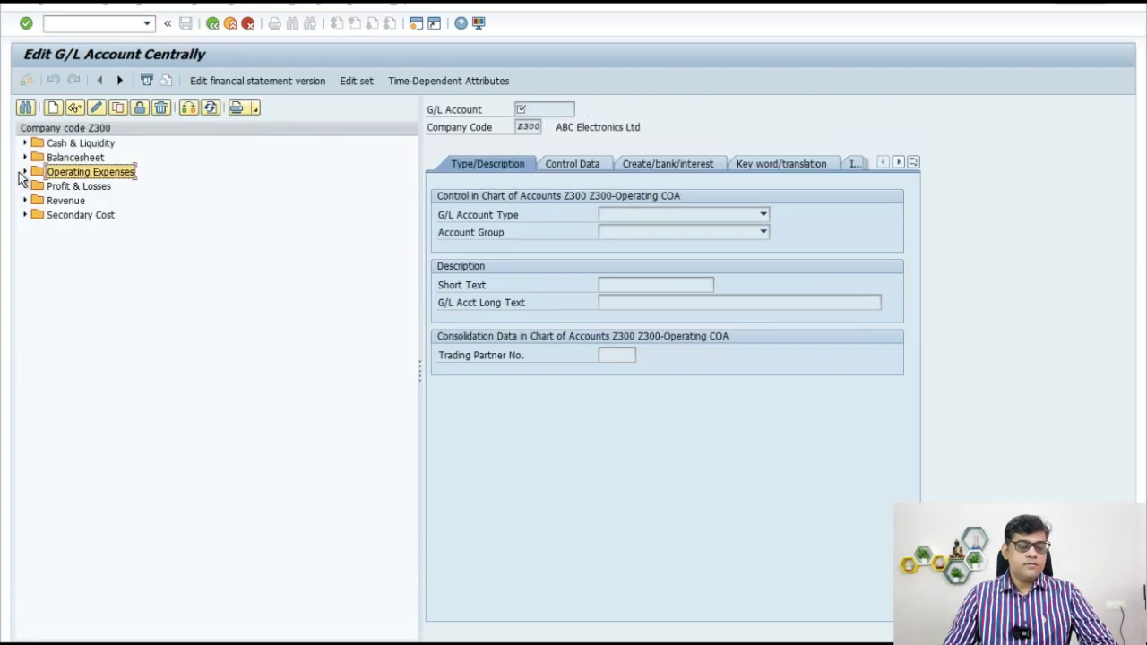
click(25, 172)
click(107, 188)
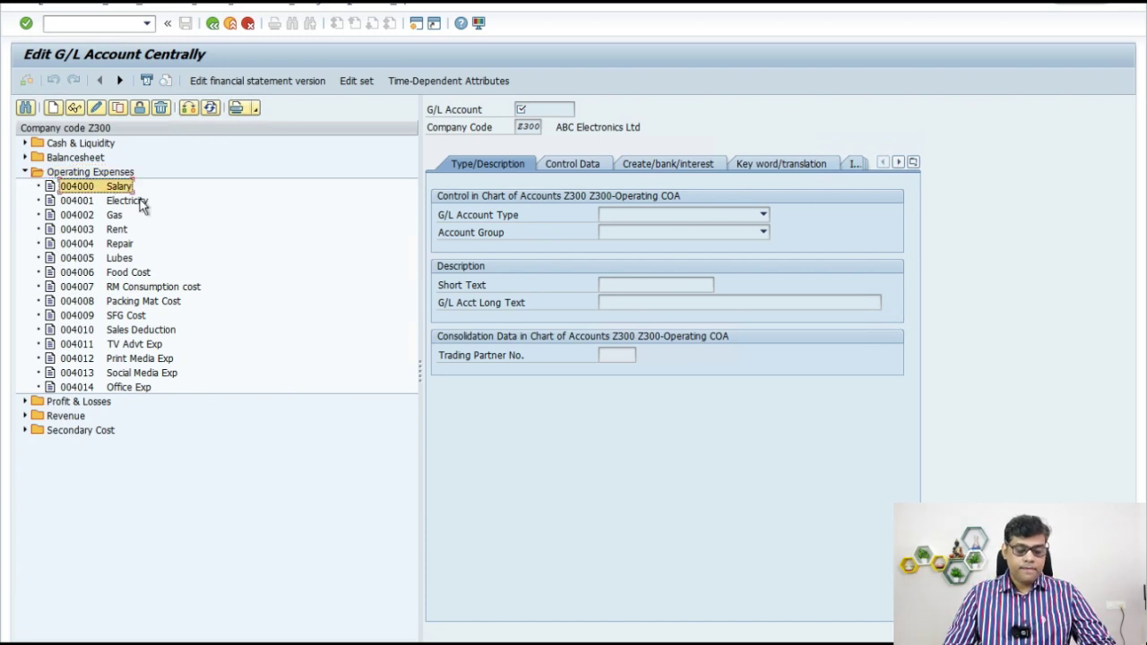
click(139, 391)
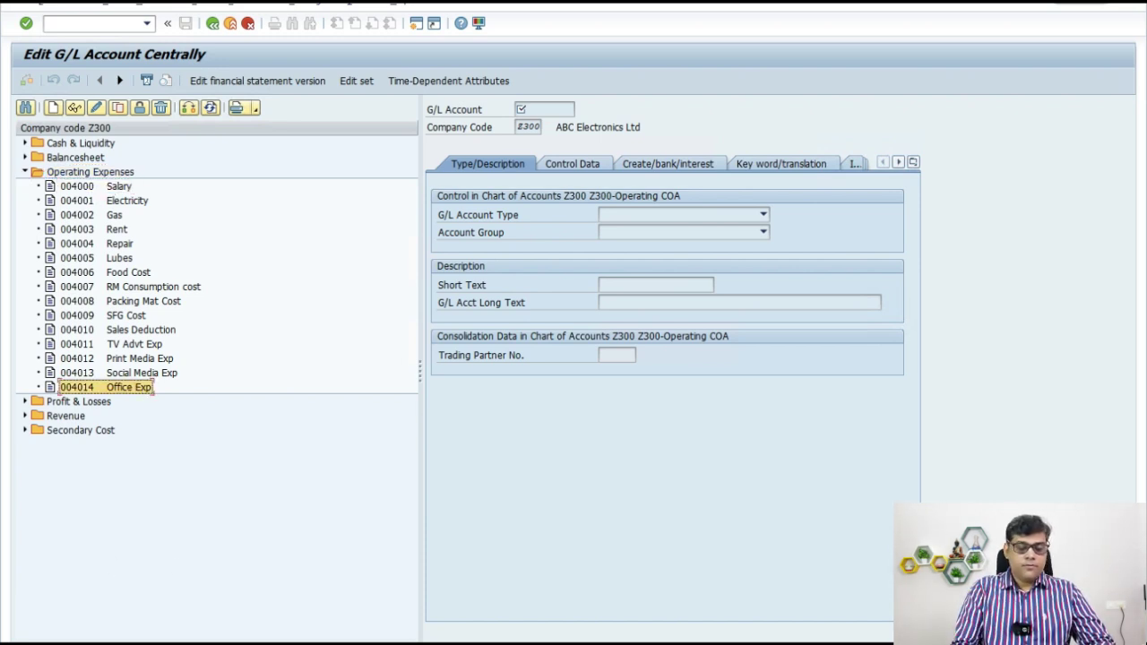
Step: Return to the G/L document entry and add a first line debiting account 4000 with 500
click(320, 607)
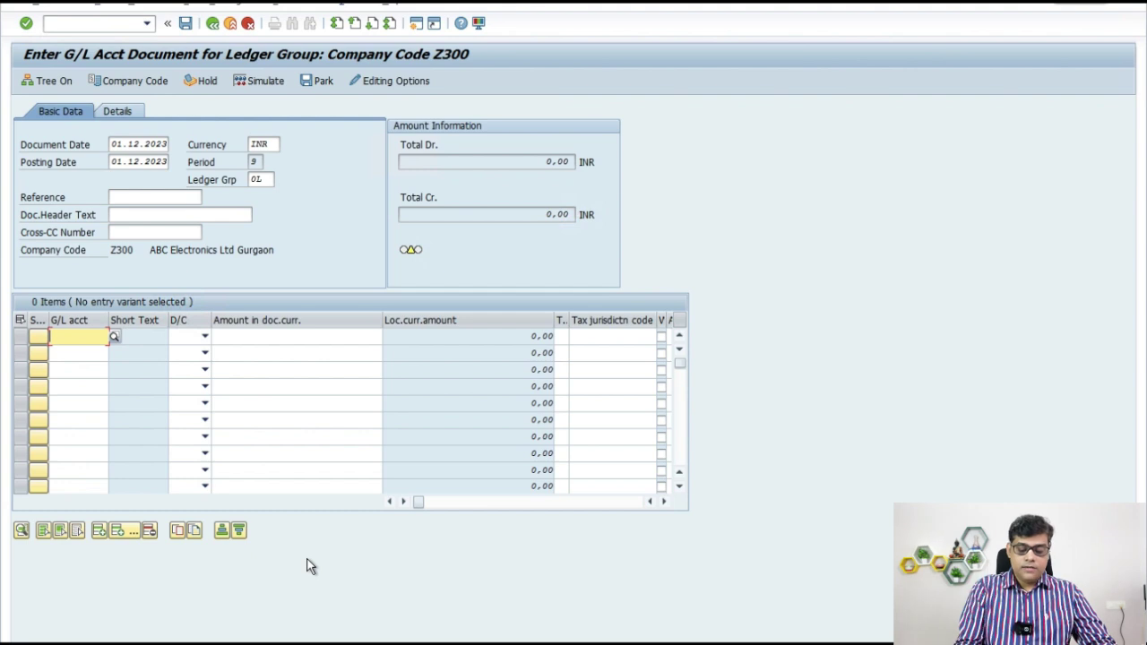
text(4000)
key(Tab)
key(Down)
key(Tab)
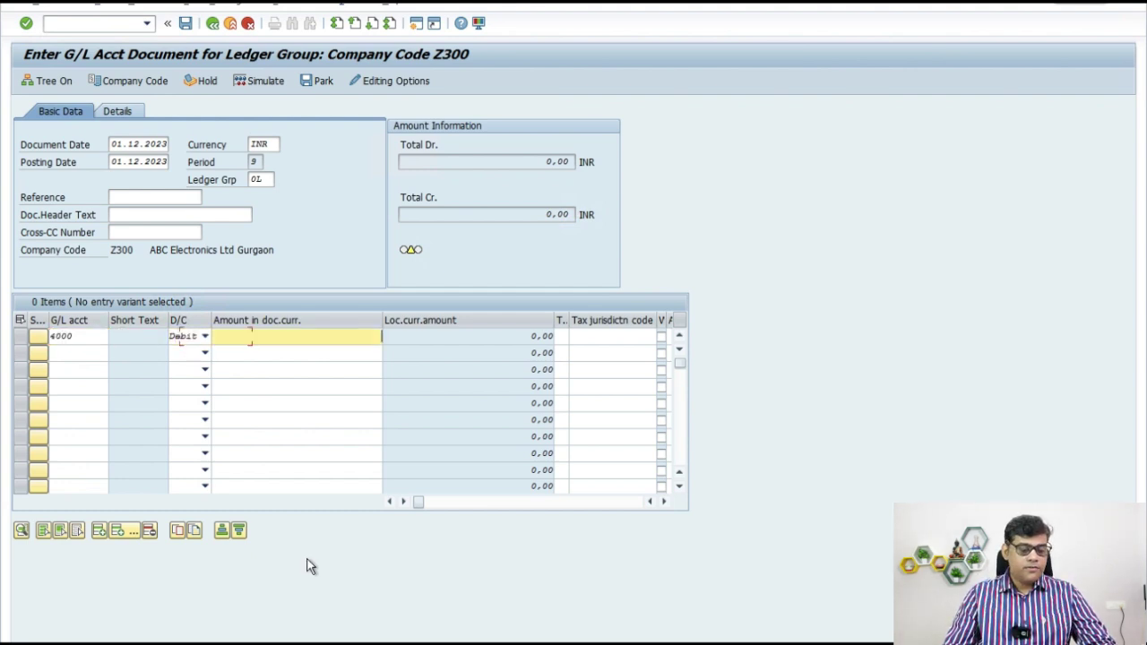
text(500)
key(Tab)
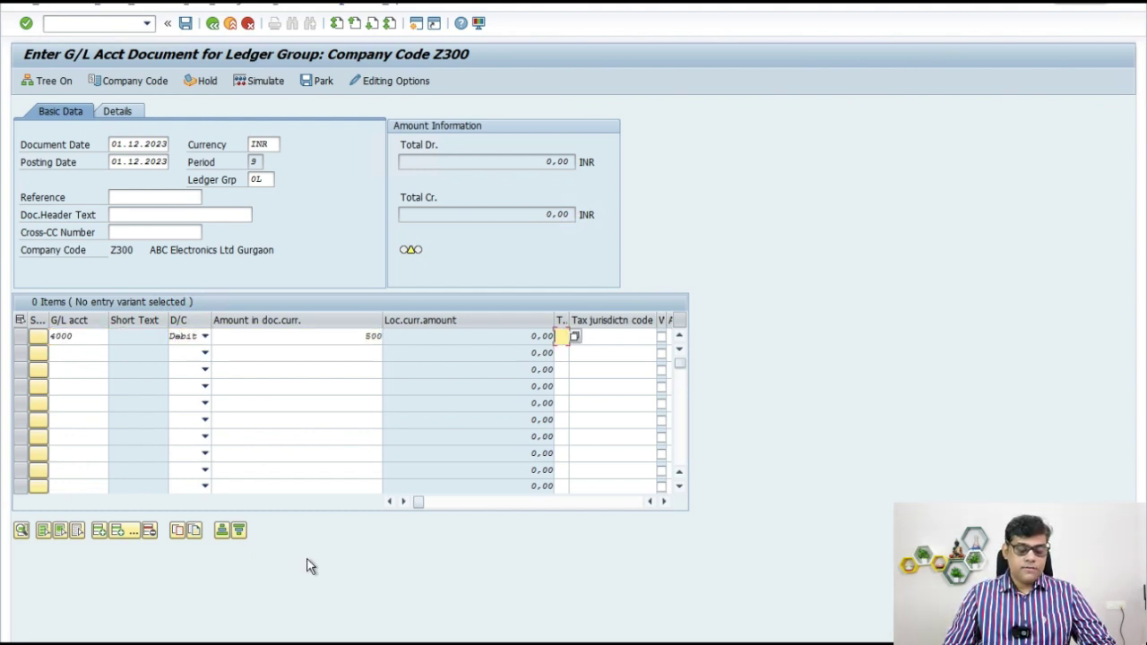
Step: Check the Office Exp account in the account list and add a second line debiting account 4014 with 100
click(73, 352)
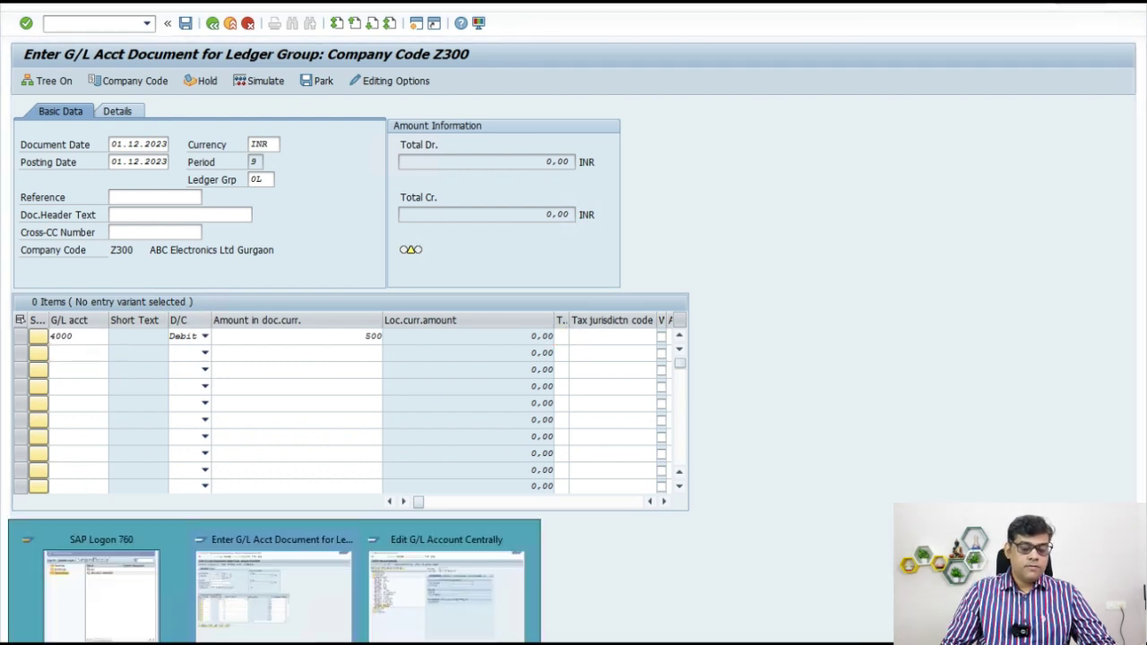
click(429, 637)
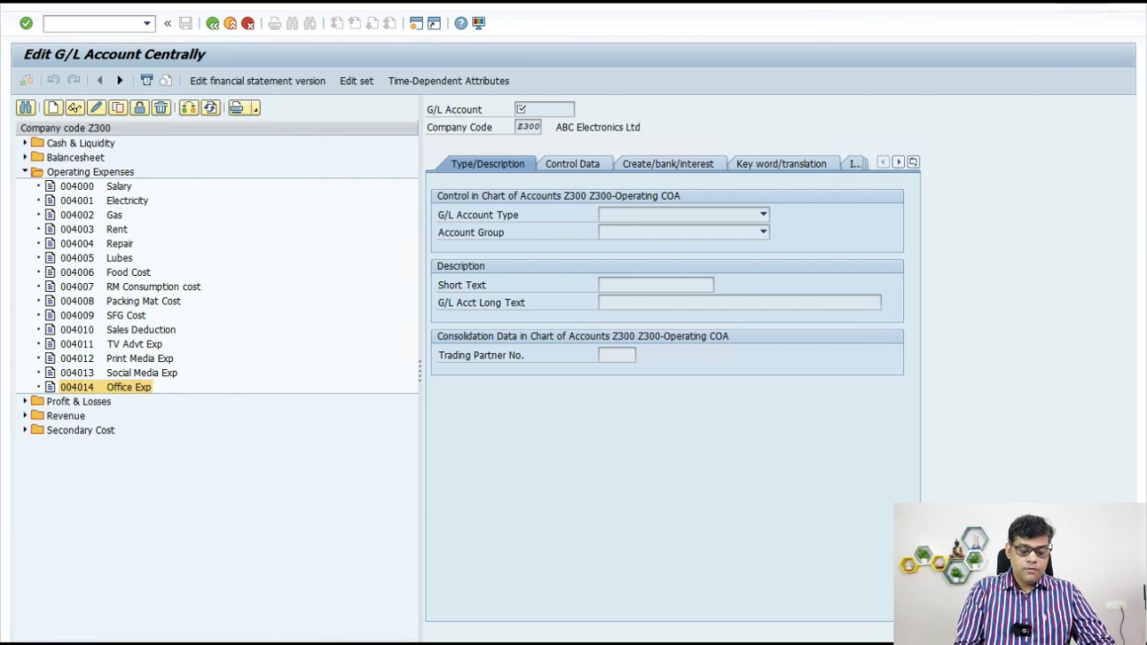
click(301, 588)
text(4014)
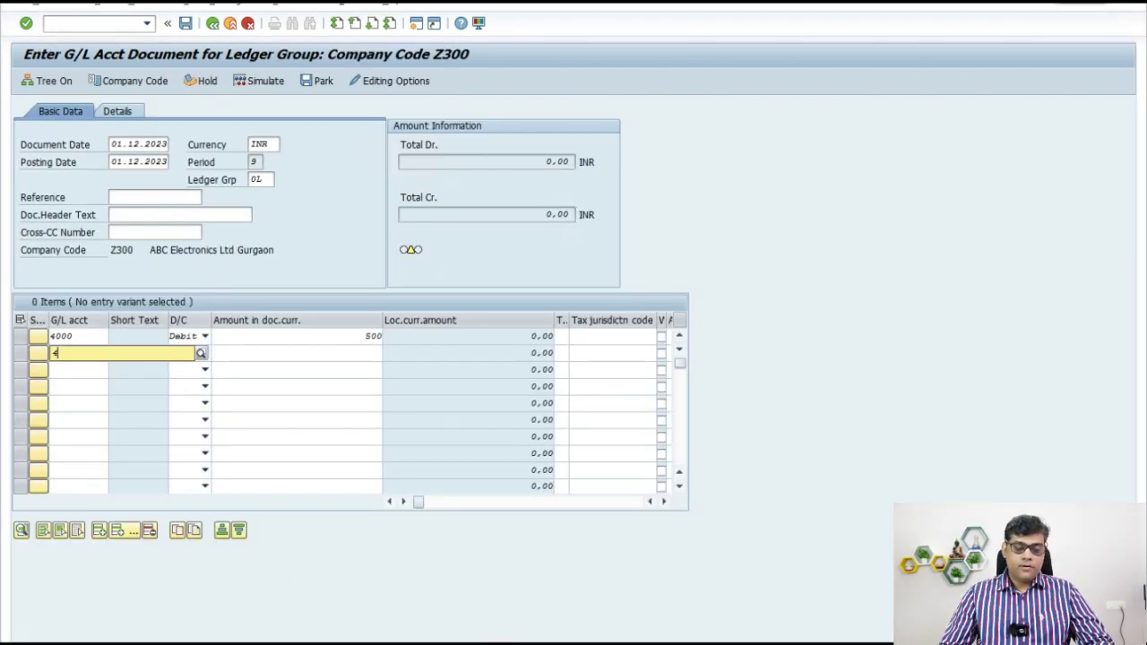
key(Tab)
key(Tab)
text(100)
Step: Assign HR Dept cost center S2003 to both the 4000 and 4014 line items
key(Tab)
key(Tab)
key(Tab)
key(Tab)
key(Tab)
key(Tab)
key(Tab)
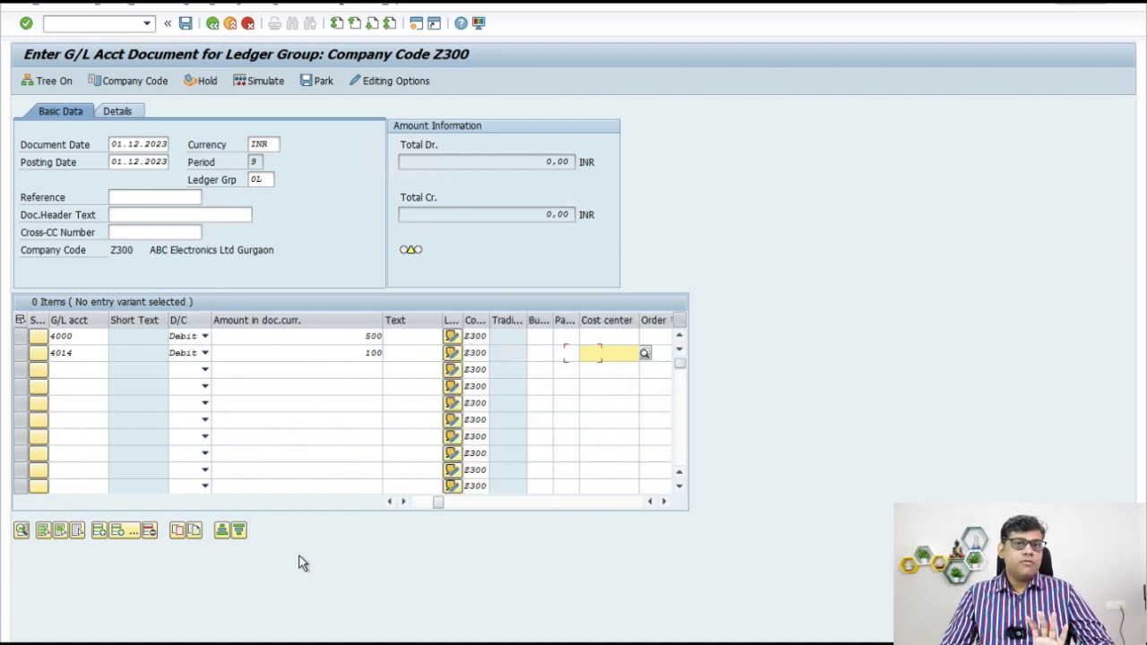
click(610, 336)
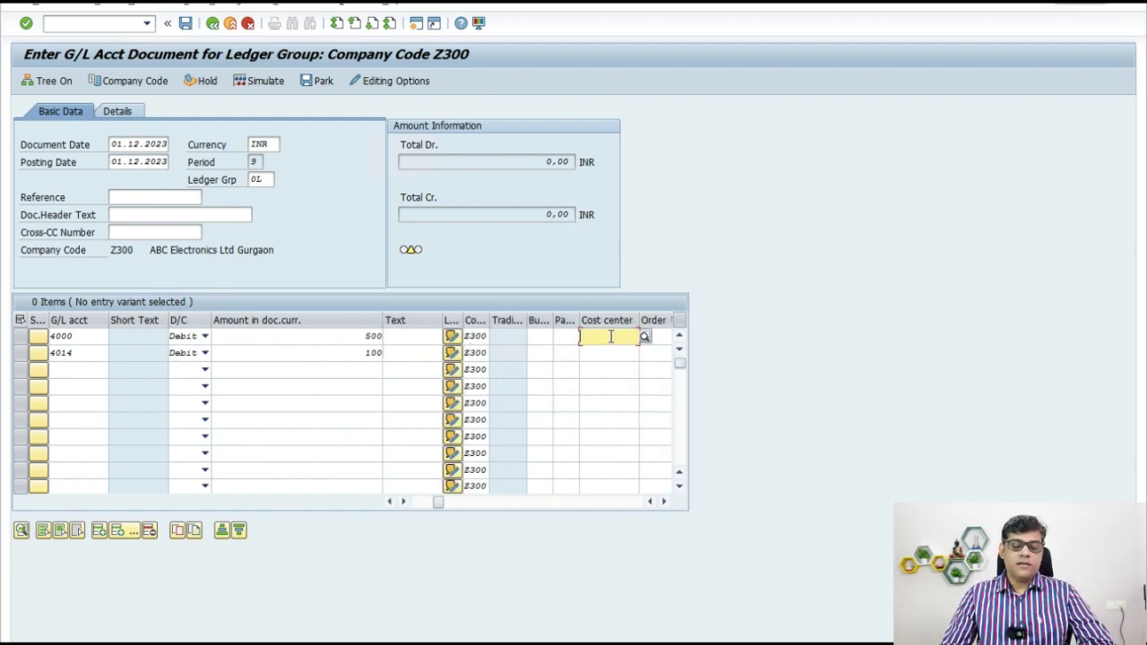
click(645, 336)
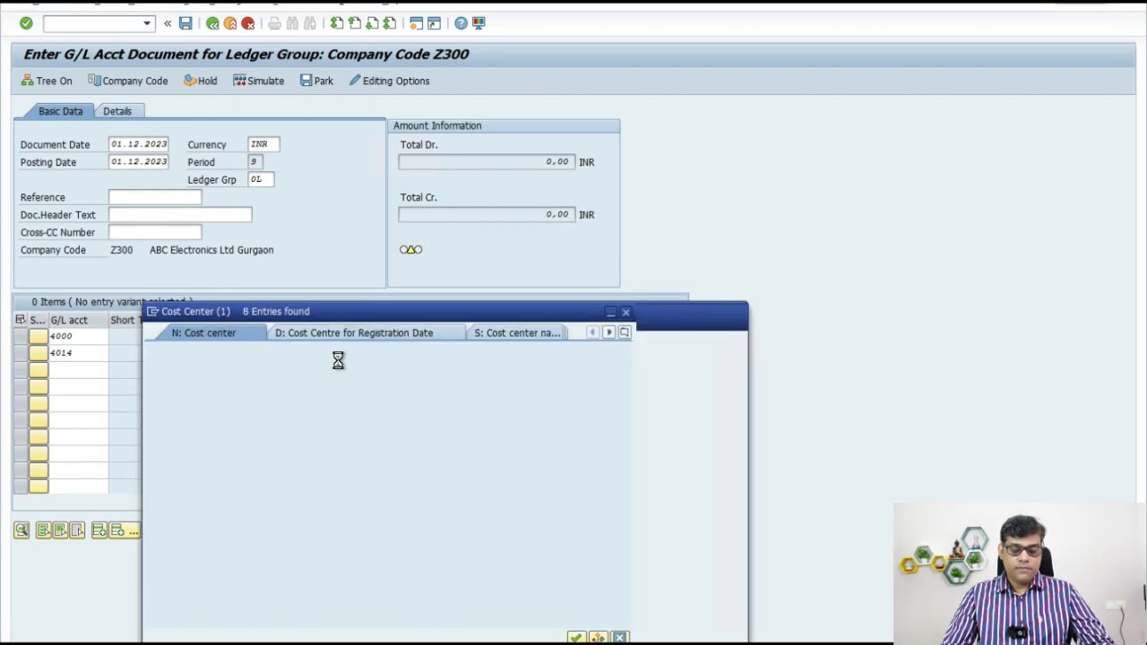
key(Return)
double_click(446, 187)
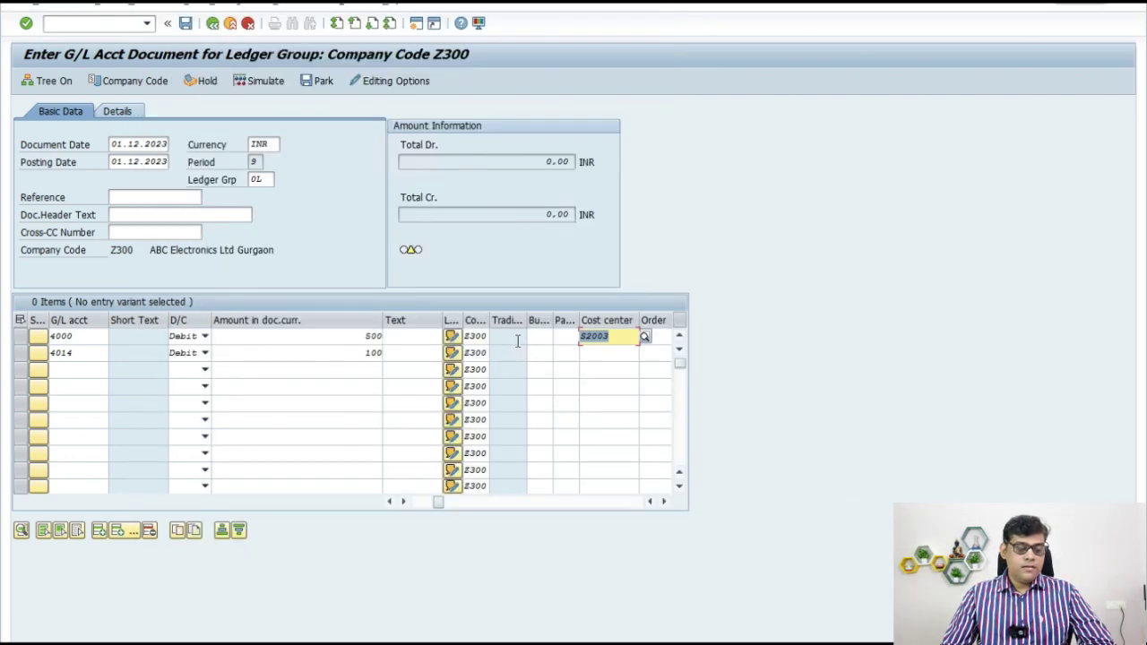
click(608, 352)
text(S2003)
Step: Balance the document with a credit of 600 to Cash Acct 1000 and post it
click(79, 369)
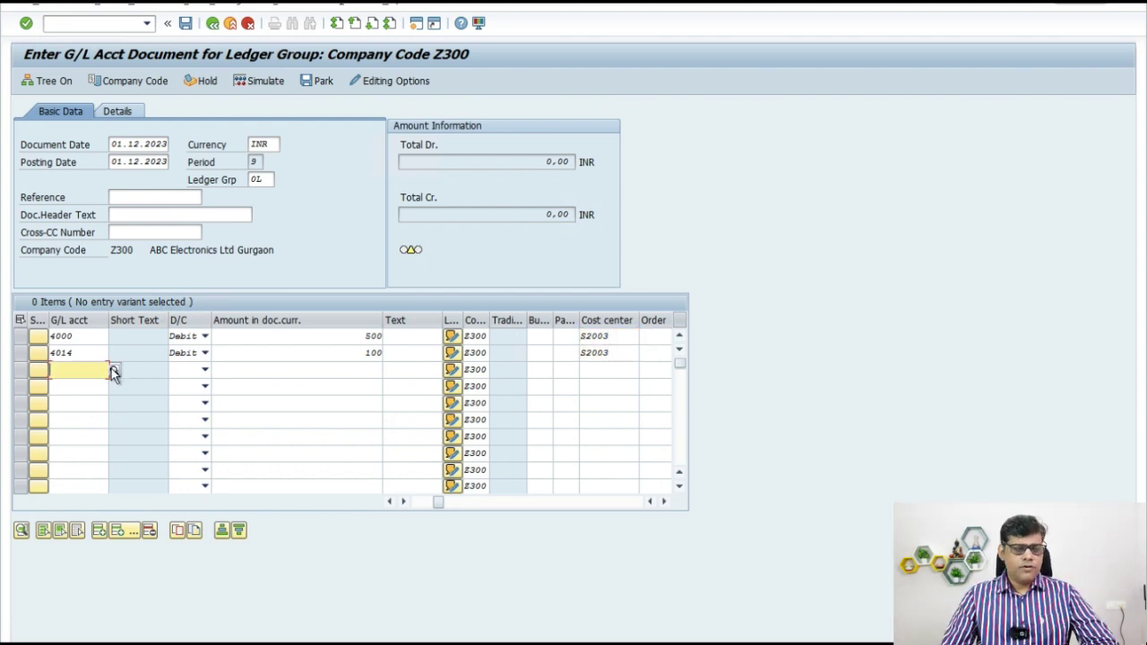
key(Return)
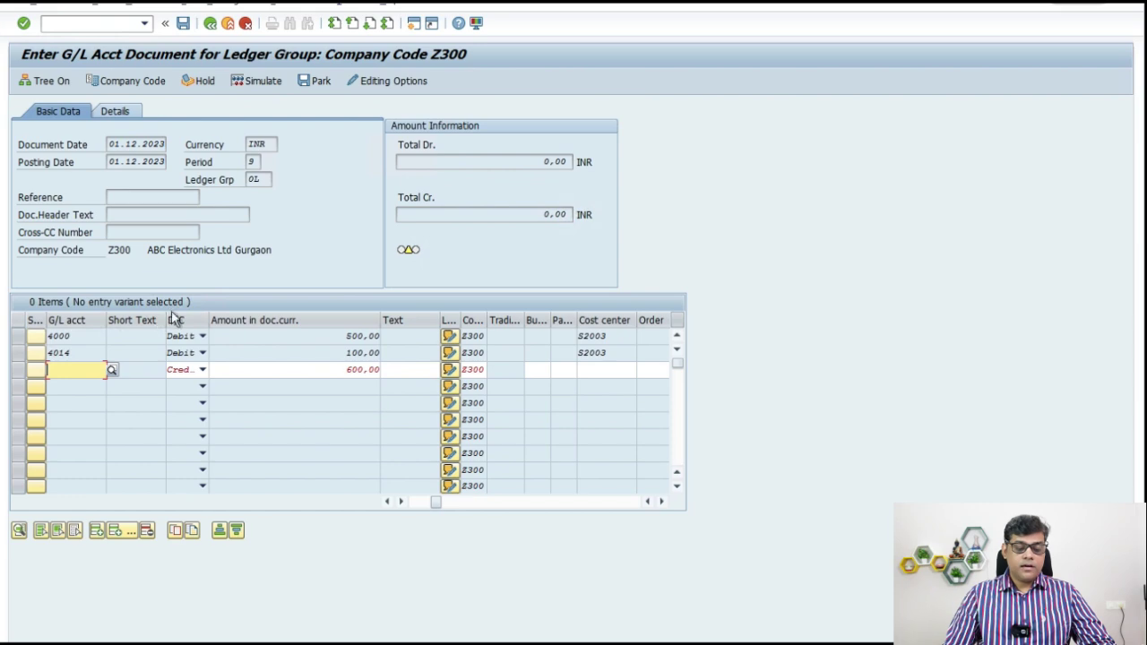
click(111, 370)
key(Return)
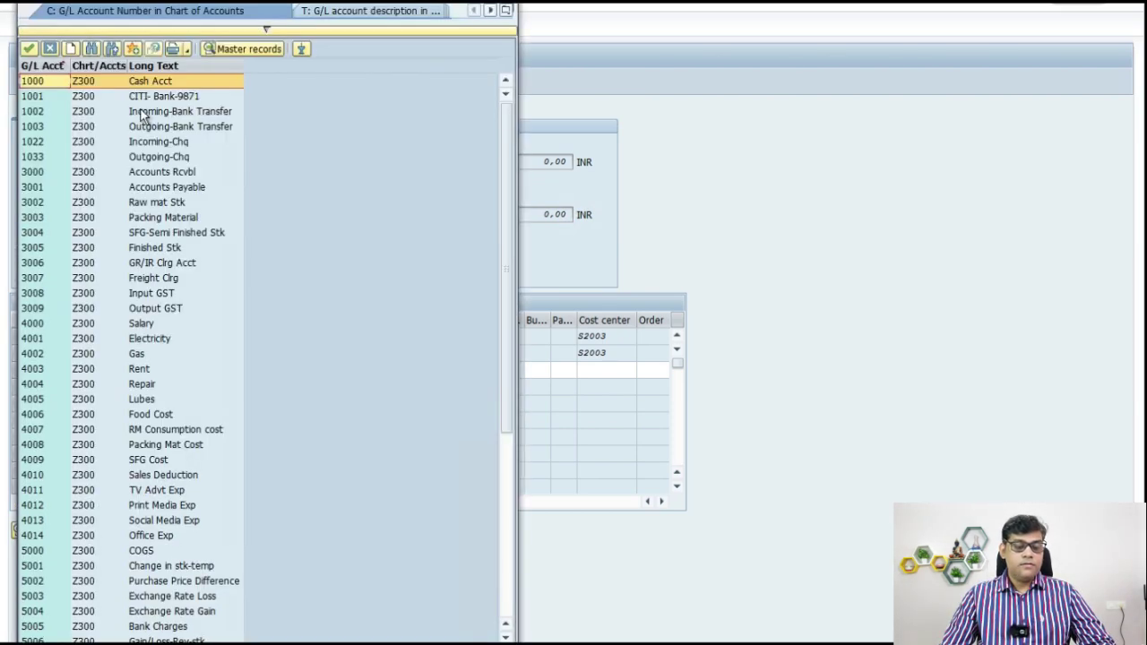
double_click(174, 84)
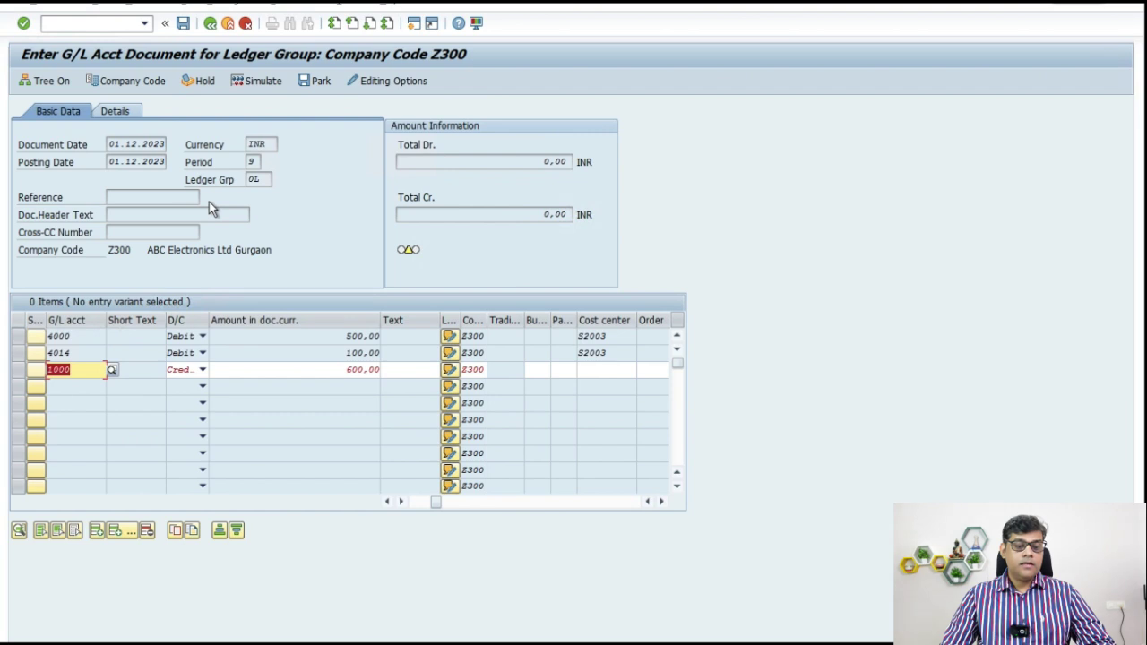
key(Return)
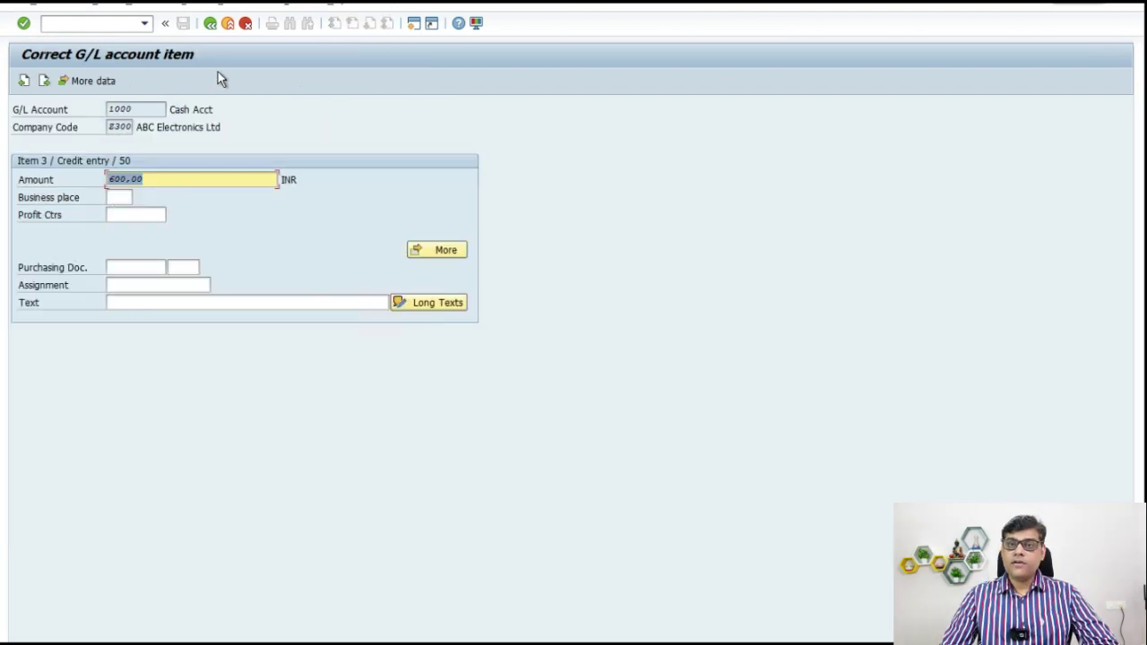
click(210, 22)
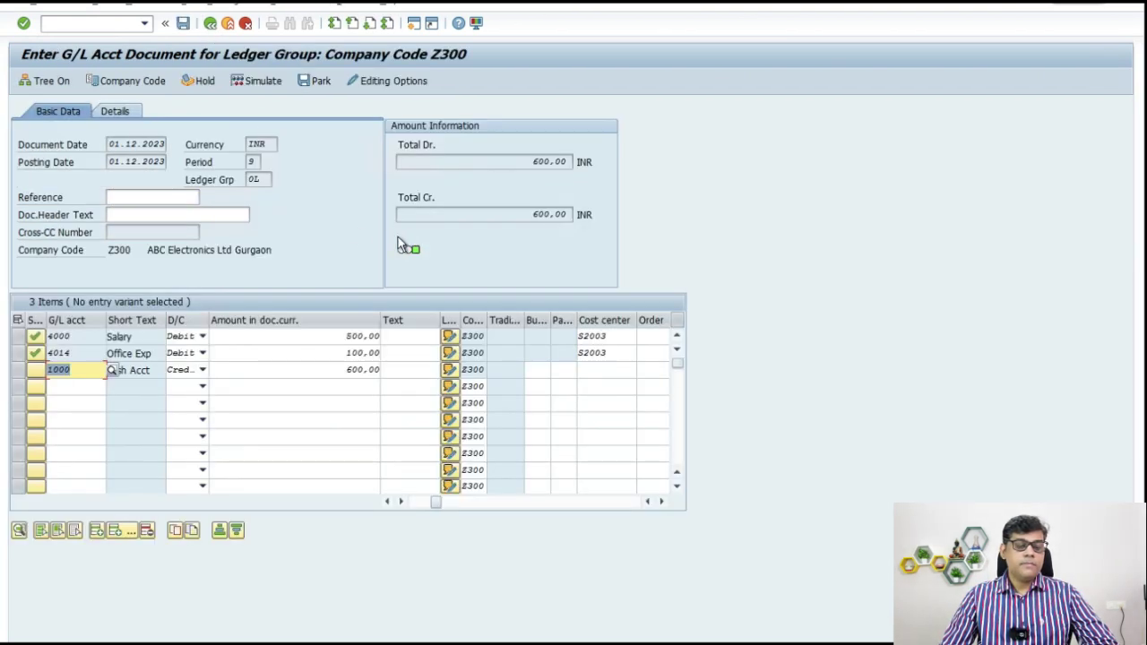
click(183, 23)
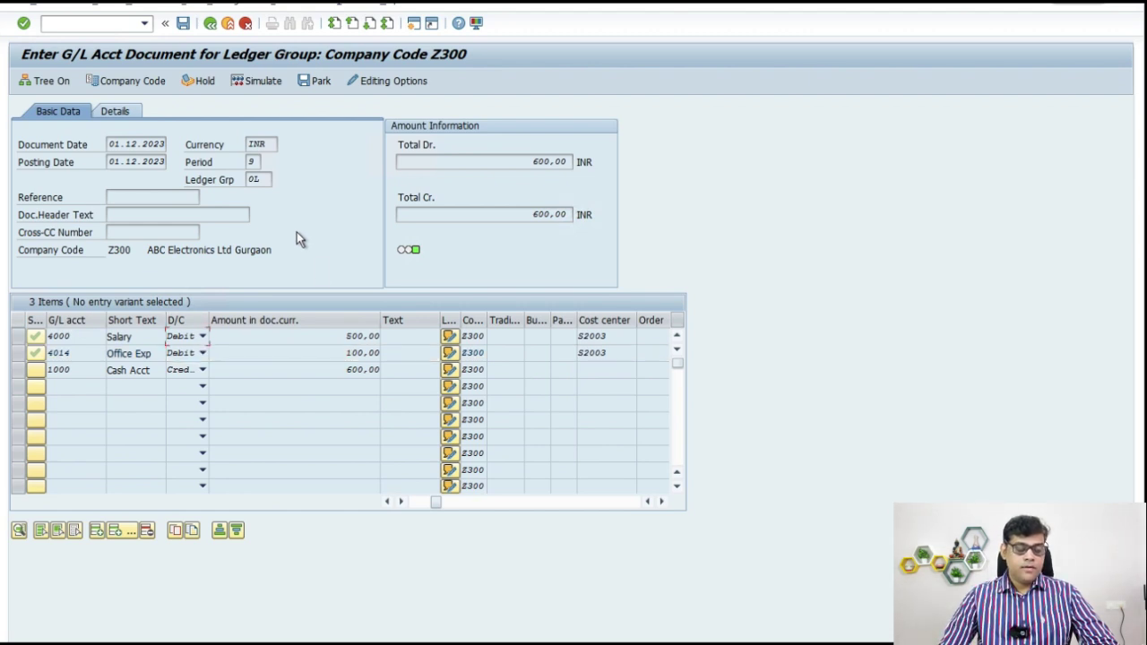
key(ctrl+s)
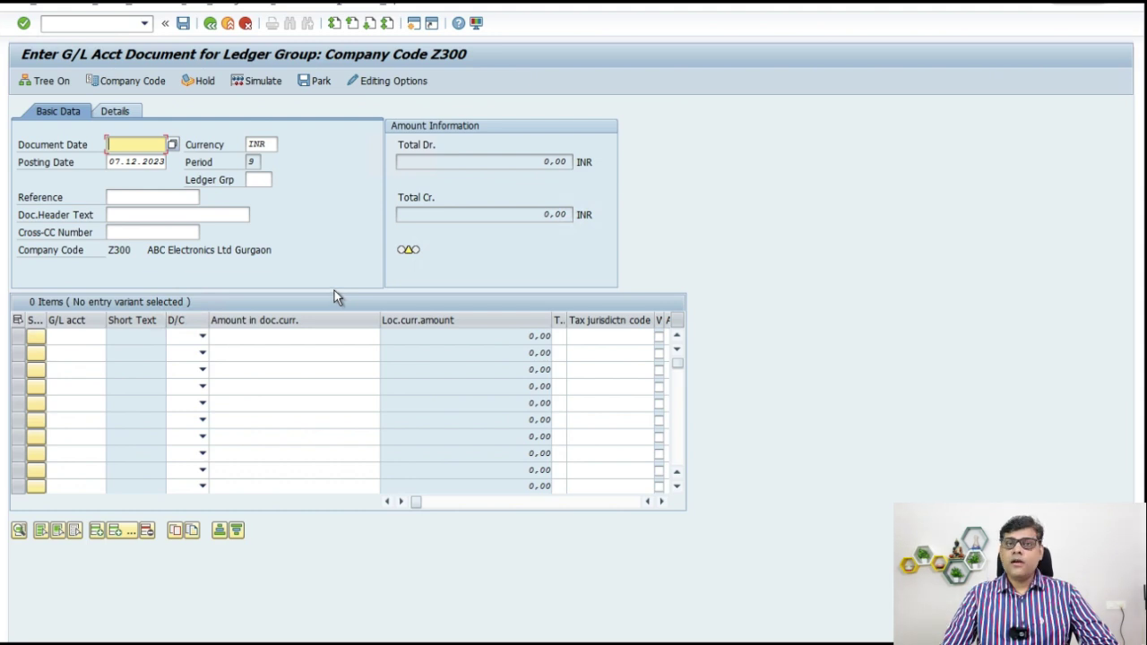
Step: Display the posted G/L document and list its related documents in accounting
click(54, 5)
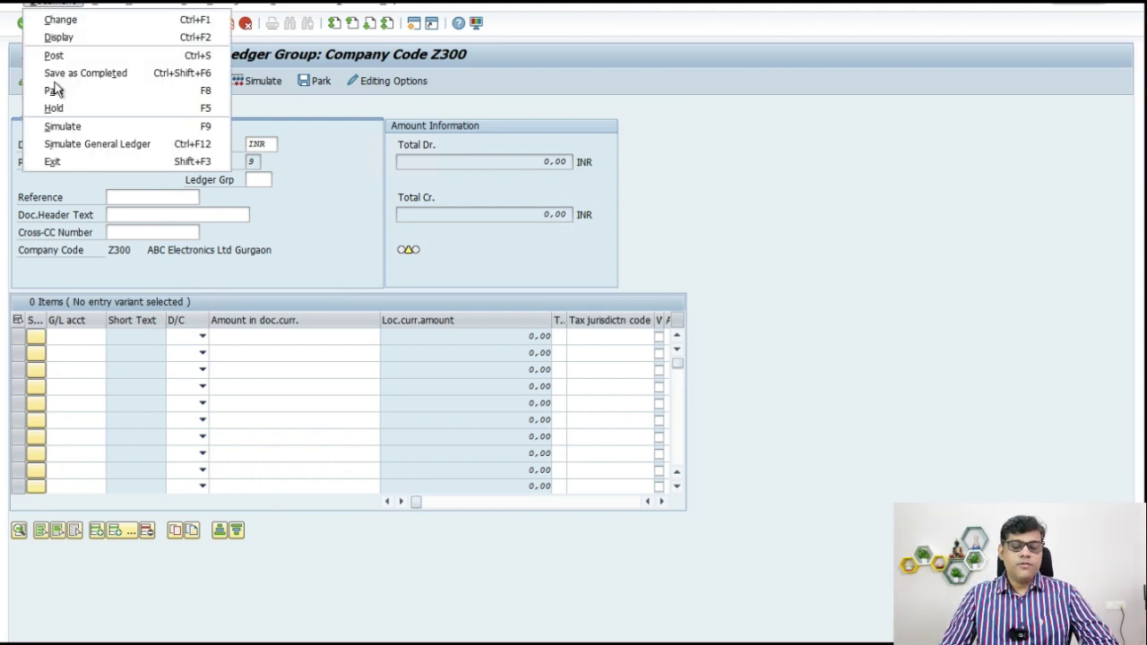
click(79, 41)
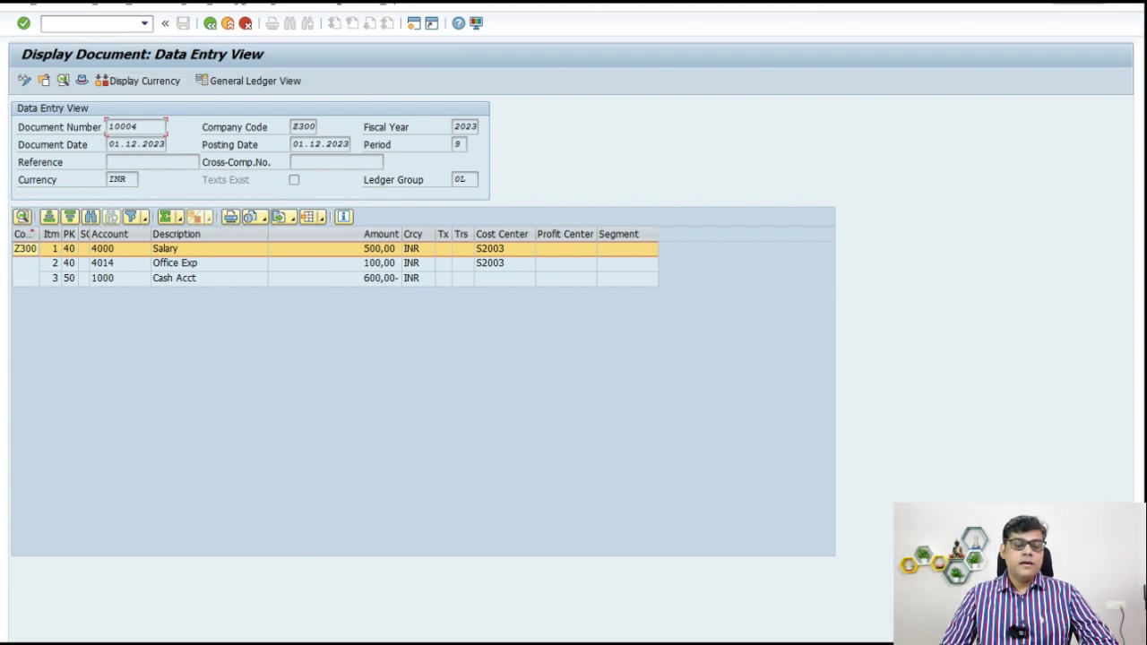
click(285, 5)
mouse_move(377, 76)
click(445, 93)
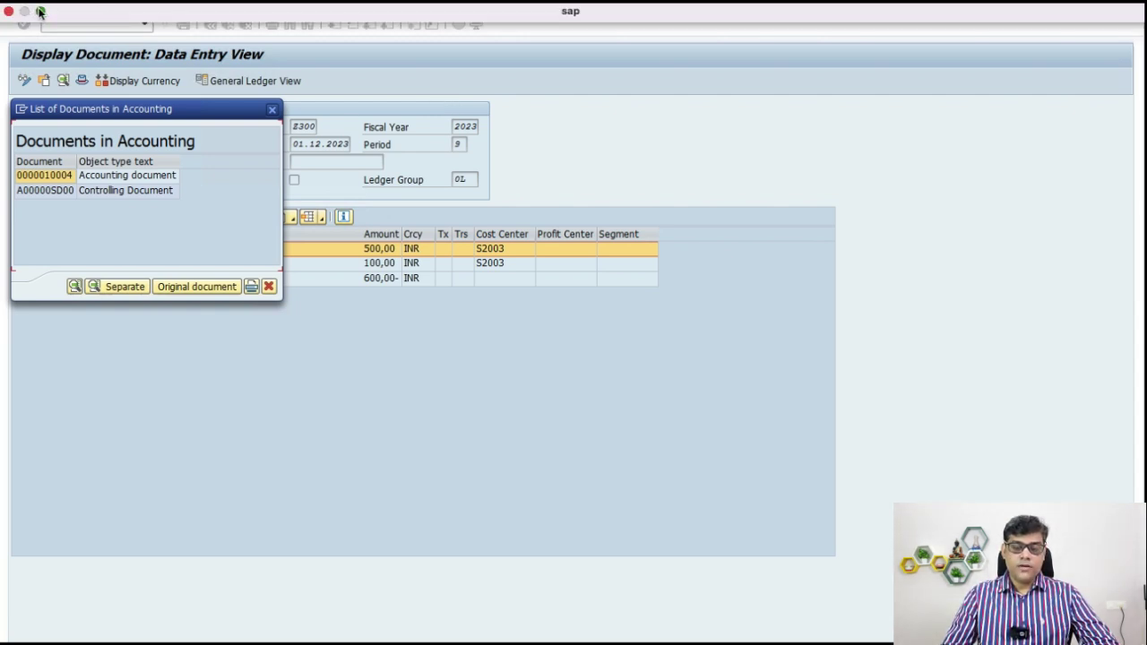
Step: Switch to OneNote and add the line "FI Doc 10004. ( coin )" beneath the Office exp note
click(38, 12)
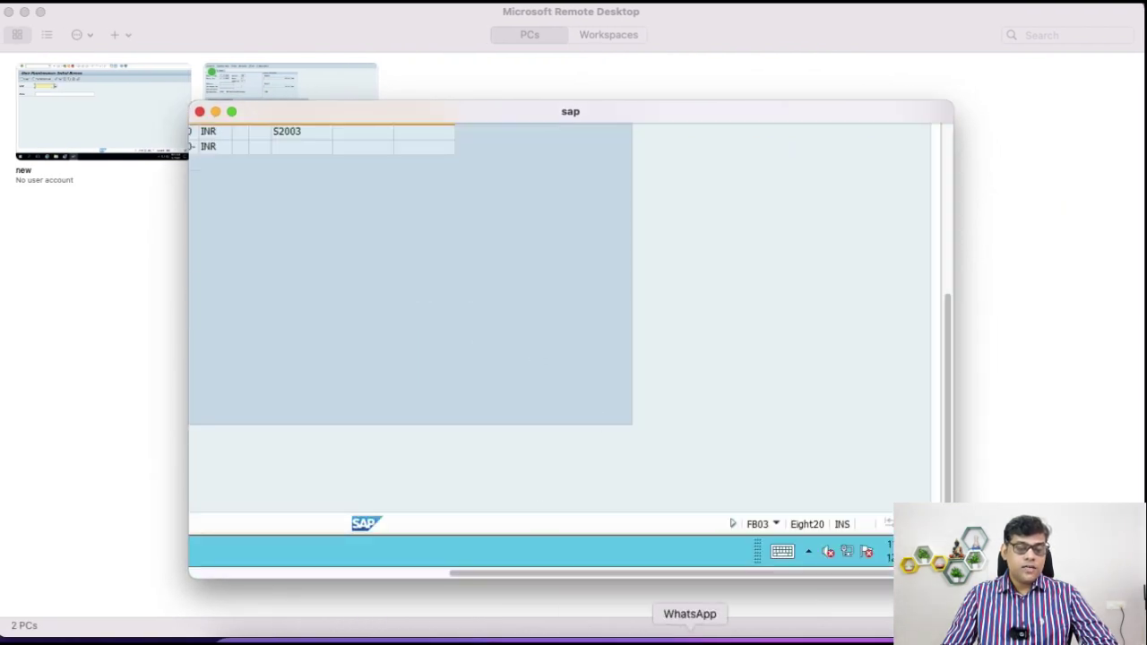
click(785, 632)
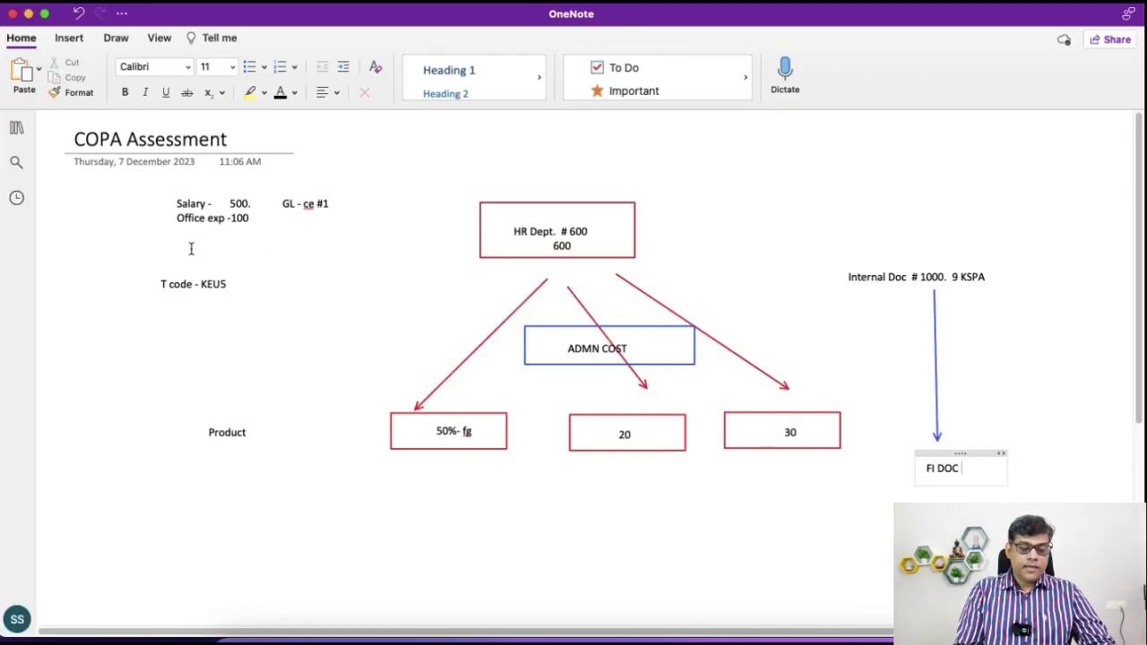
click(302, 225)
key(Return)
key(Return)
text(FI Doc)
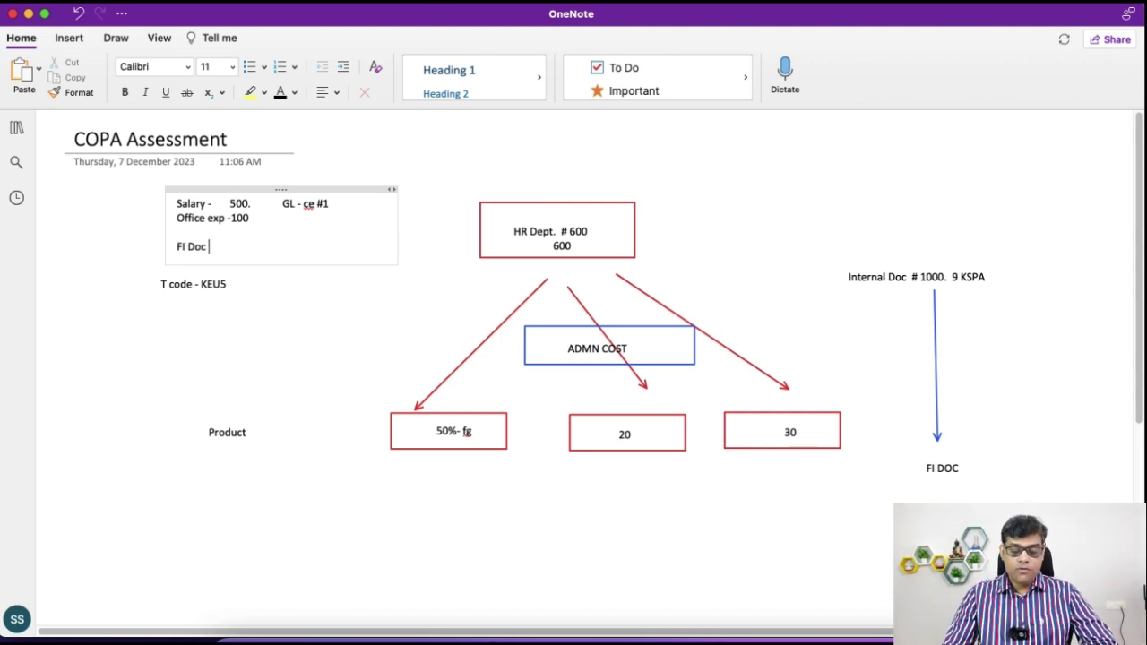
text( 10004)
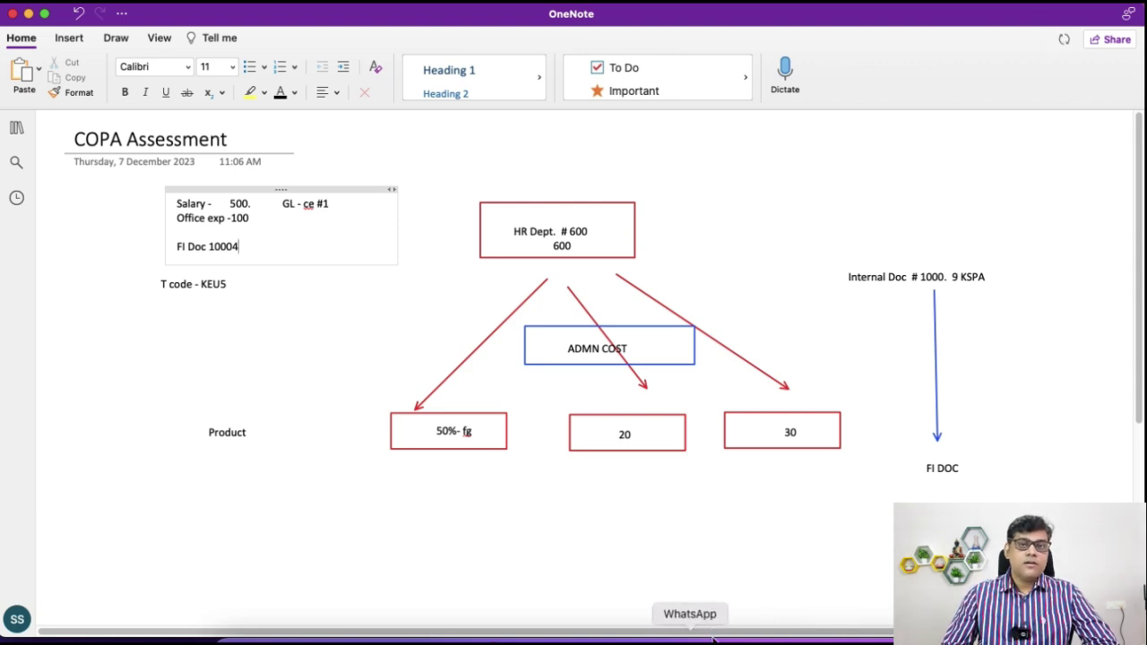
text(.  ( coin ))
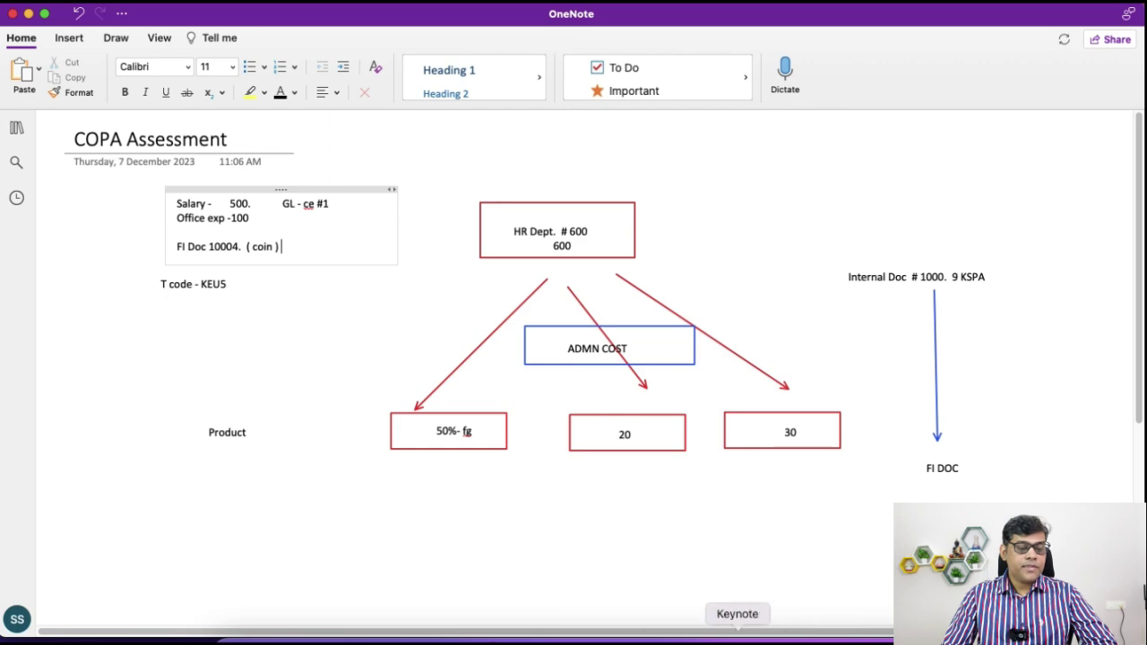
Step: Switch back to SAP, close the accounting documents list, leave the document display and open transaction KSB1
click(642, 632)
click(226, 105)
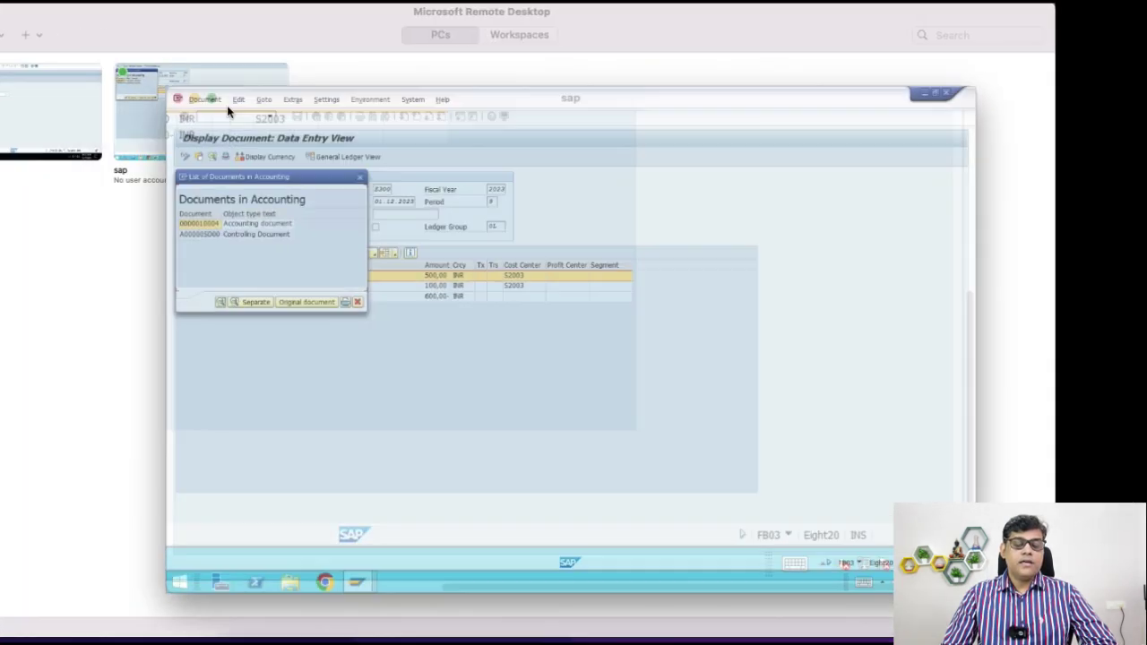
click(268, 286)
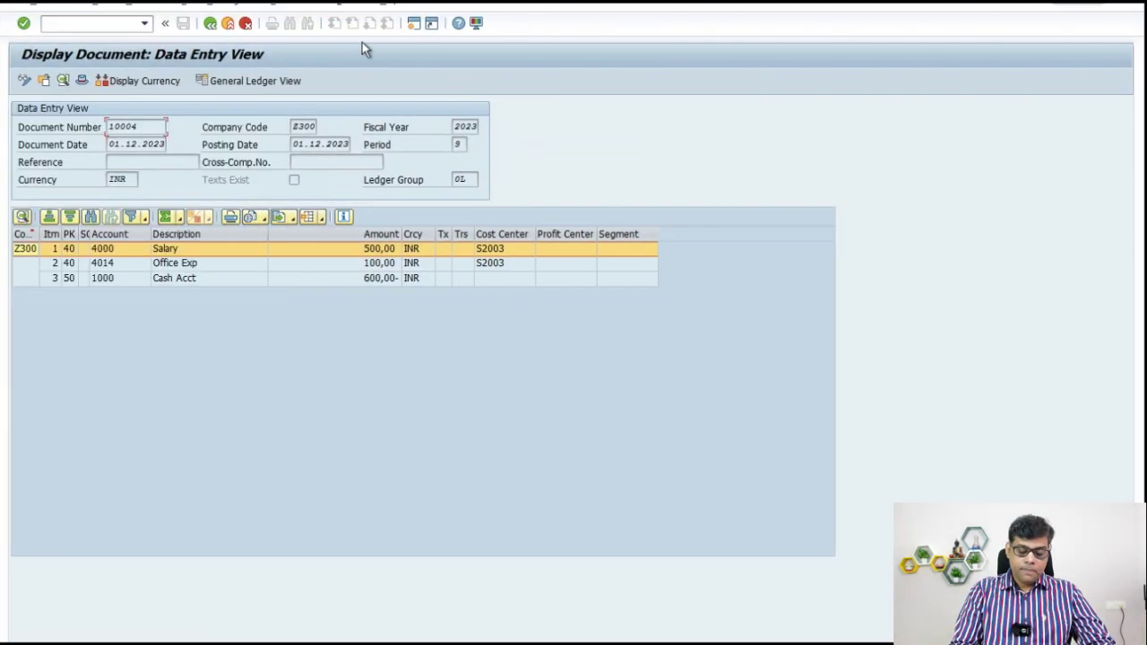
key(shift+F3)
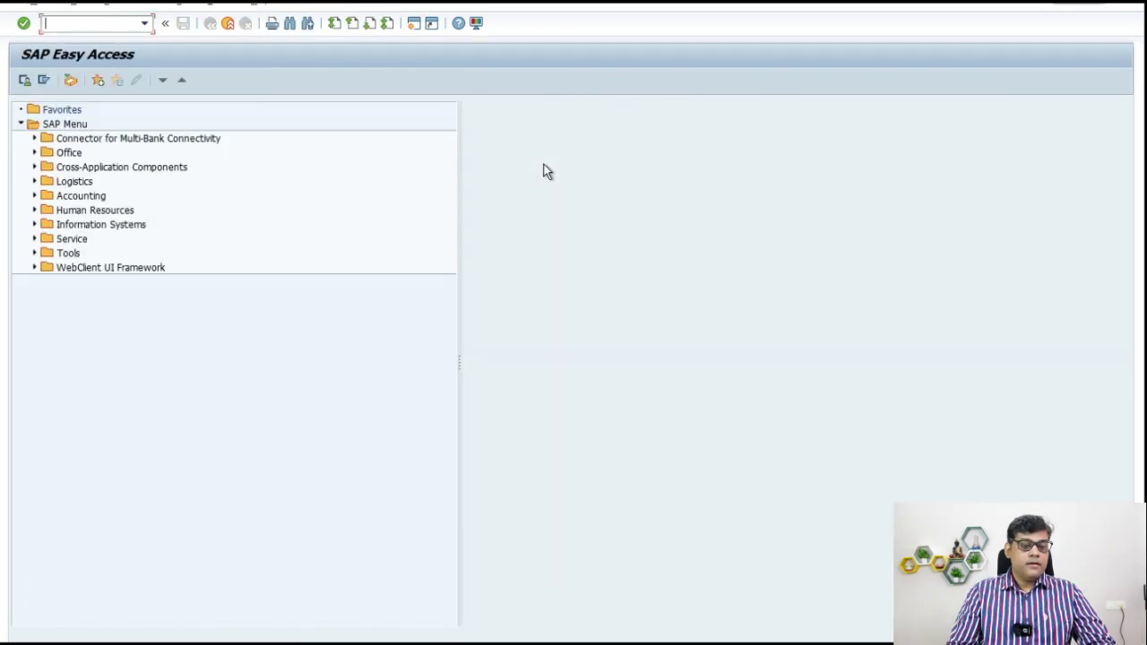
text(ksb)
key(BackSpace)
text(b1)
key(Return)
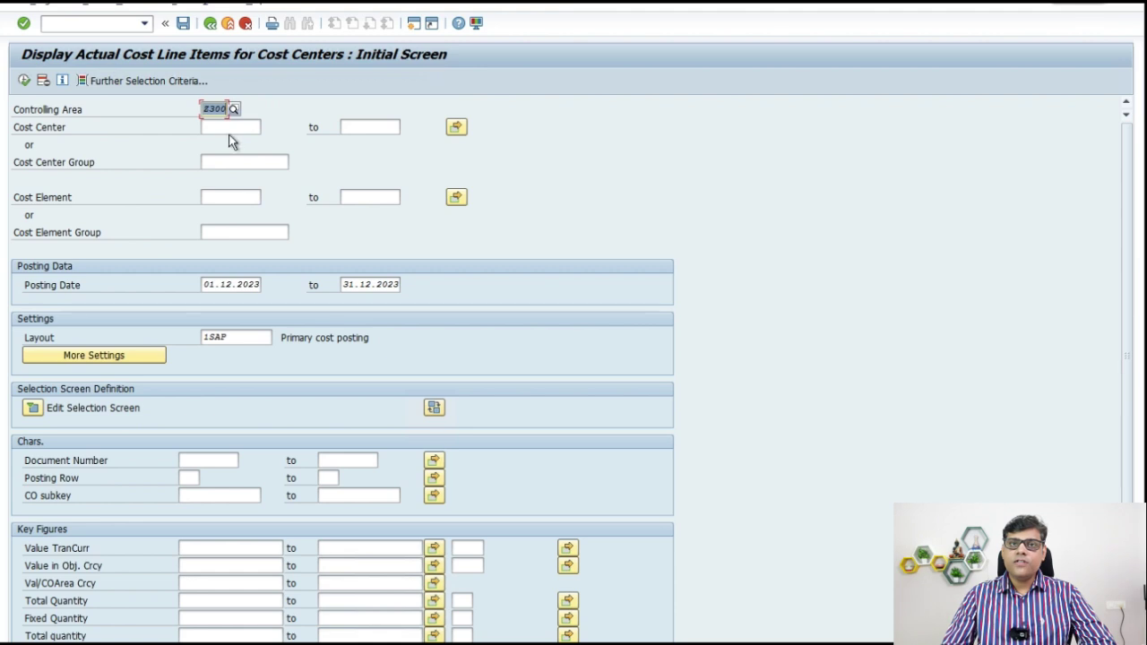
Step: Run the actual cost line items report for HR Dept cost center S2003 and examine the Salary amount
click(267, 127)
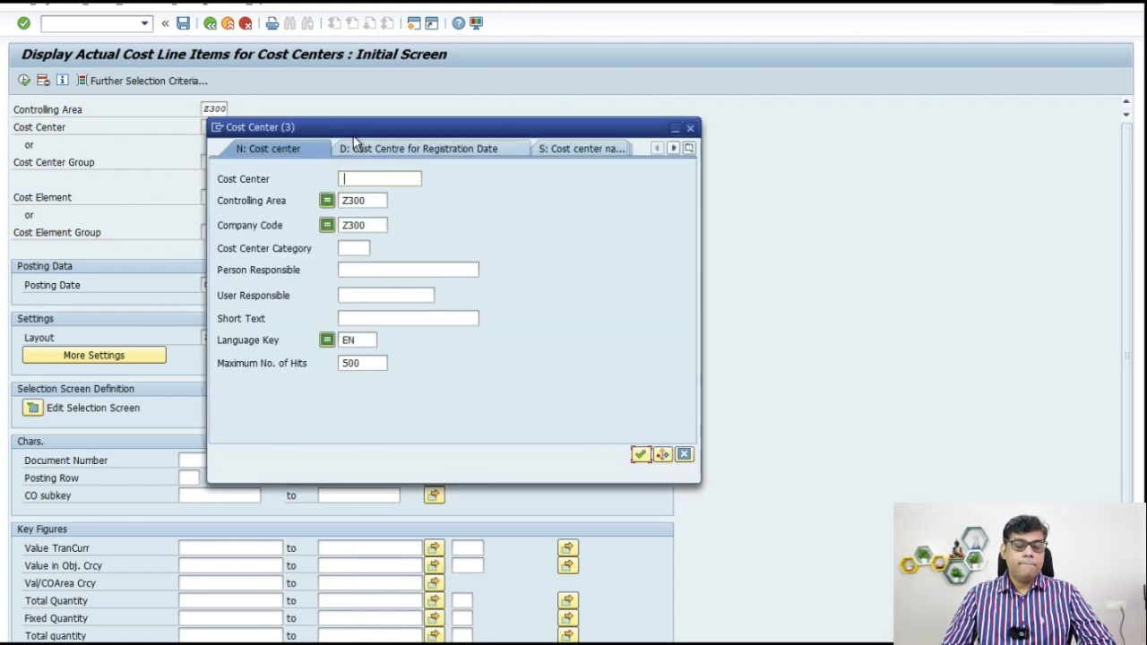
key(Return)
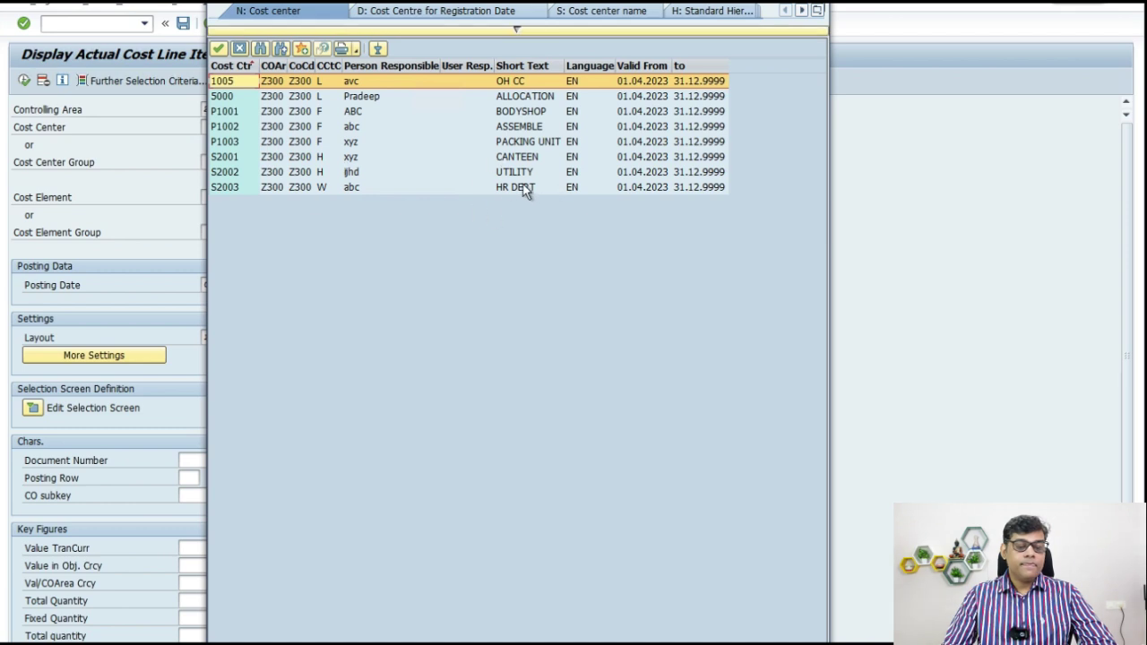
double_click(517, 188)
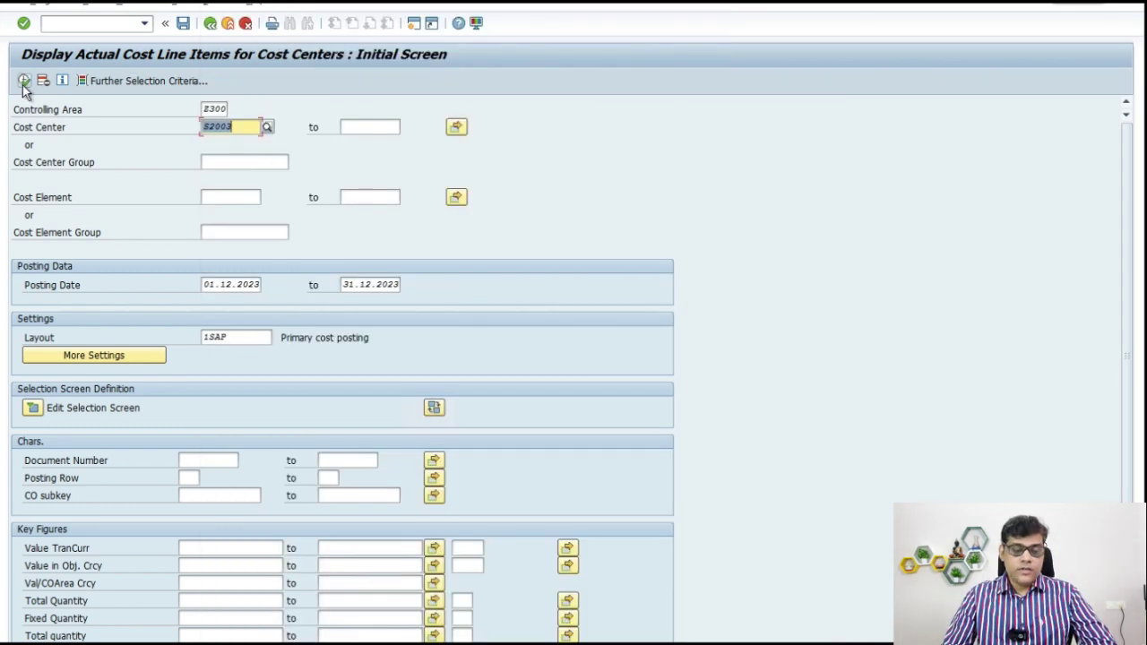
key(F8)
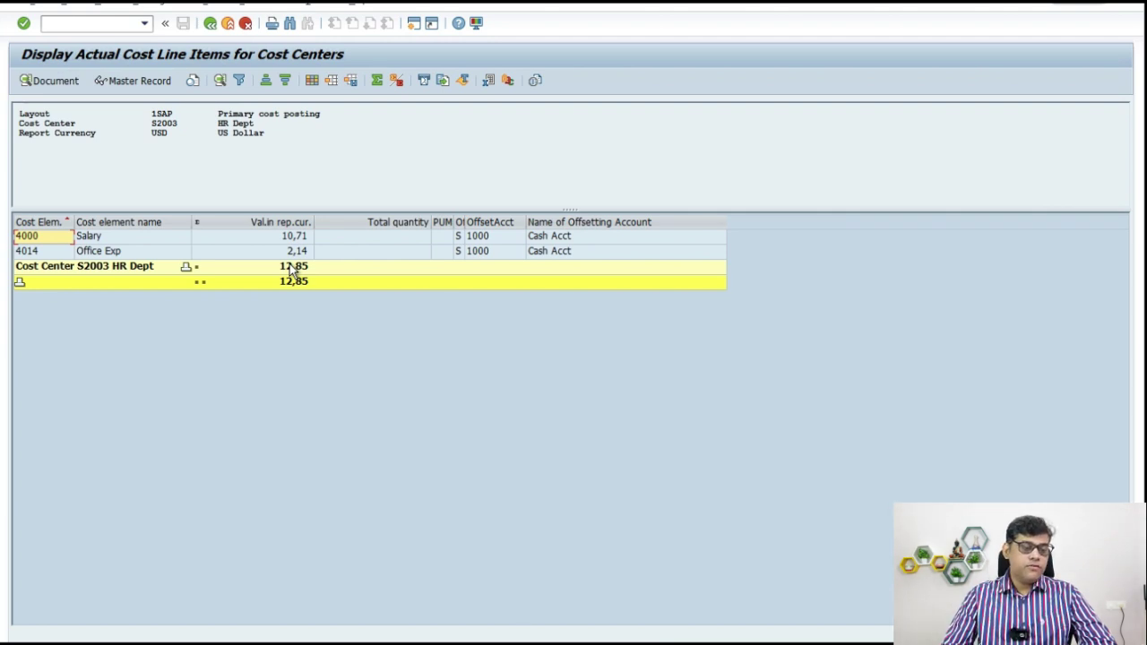
click(289, 238)
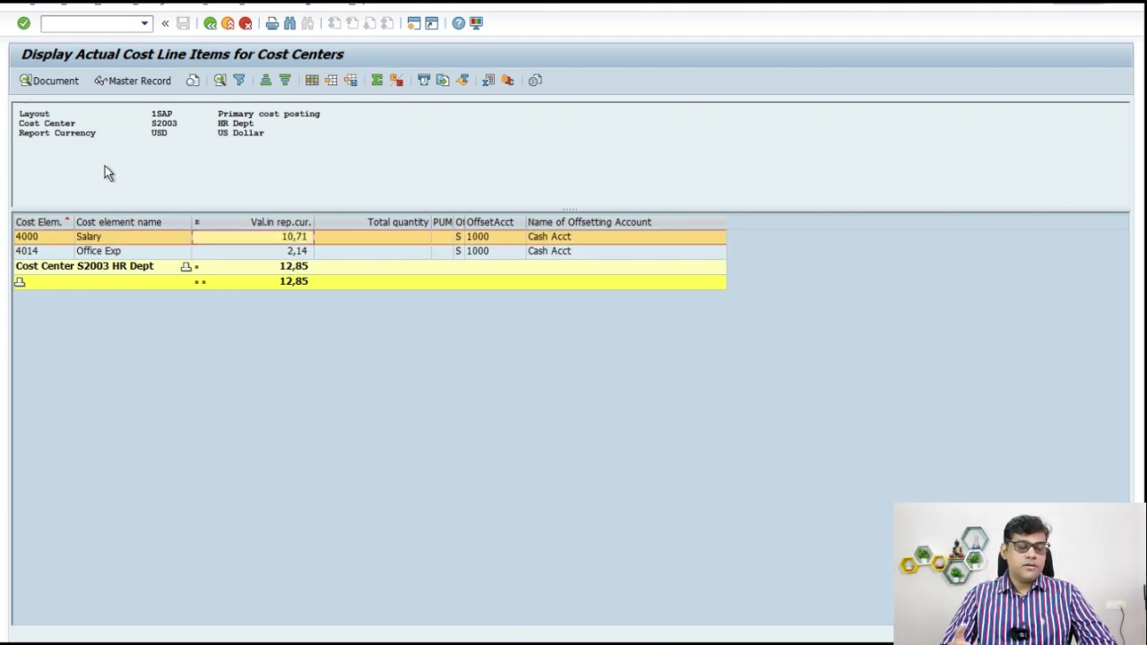
Step: Display the accounting document behind the Salary line item, return to the report and exit the line item list
click(70, 81)
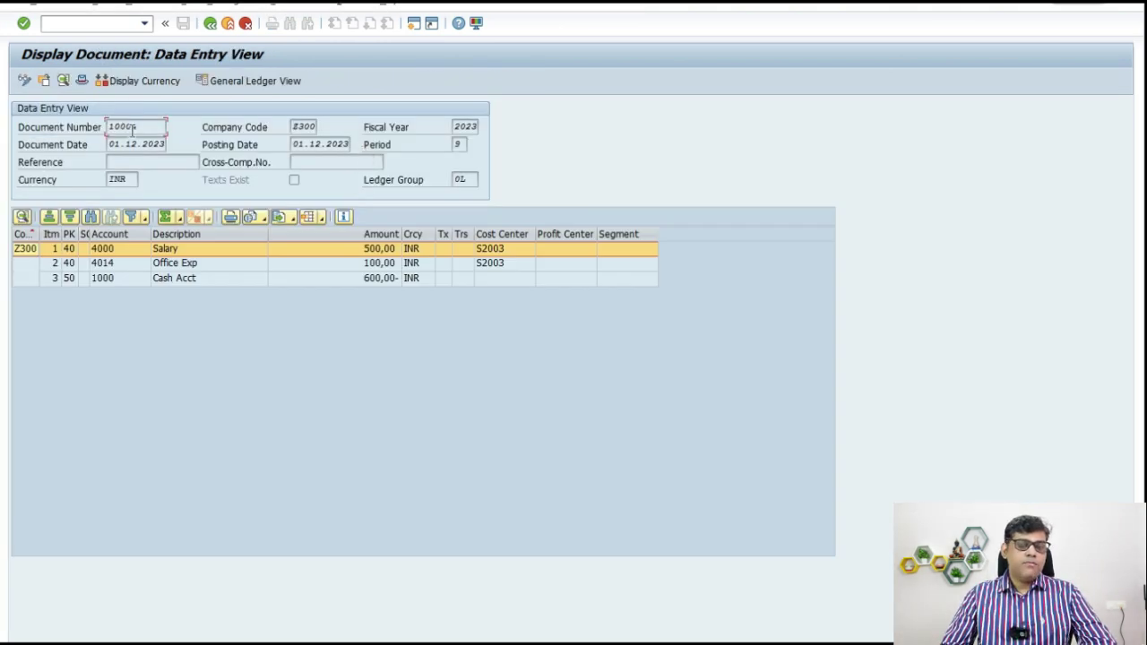
click(211, 24)
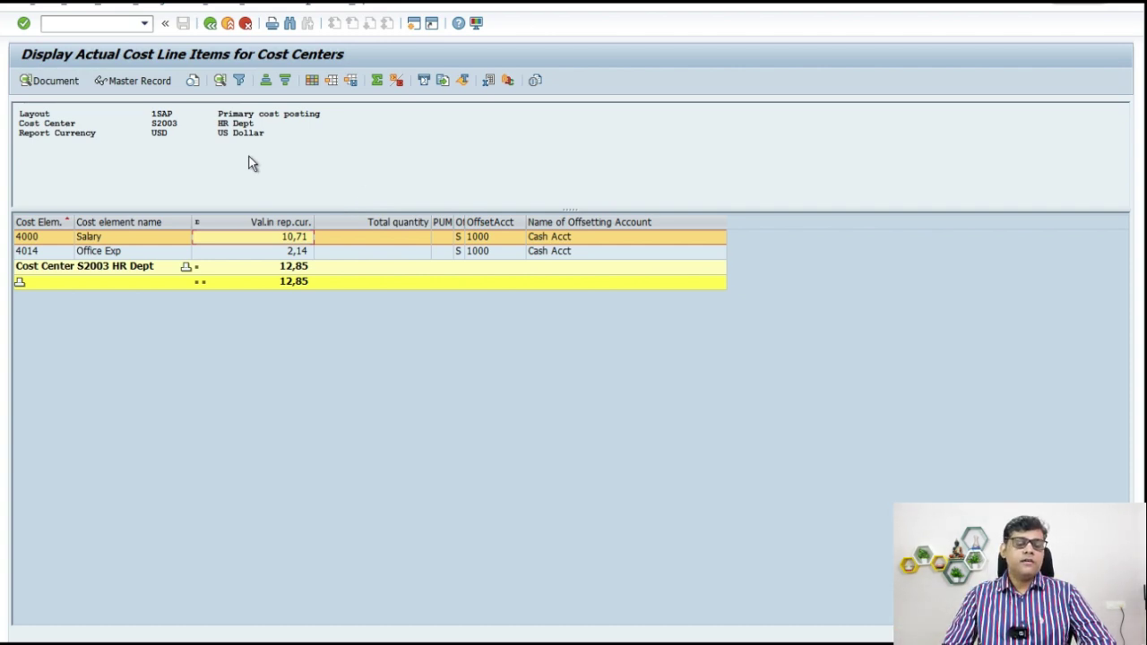
click(218, 24)
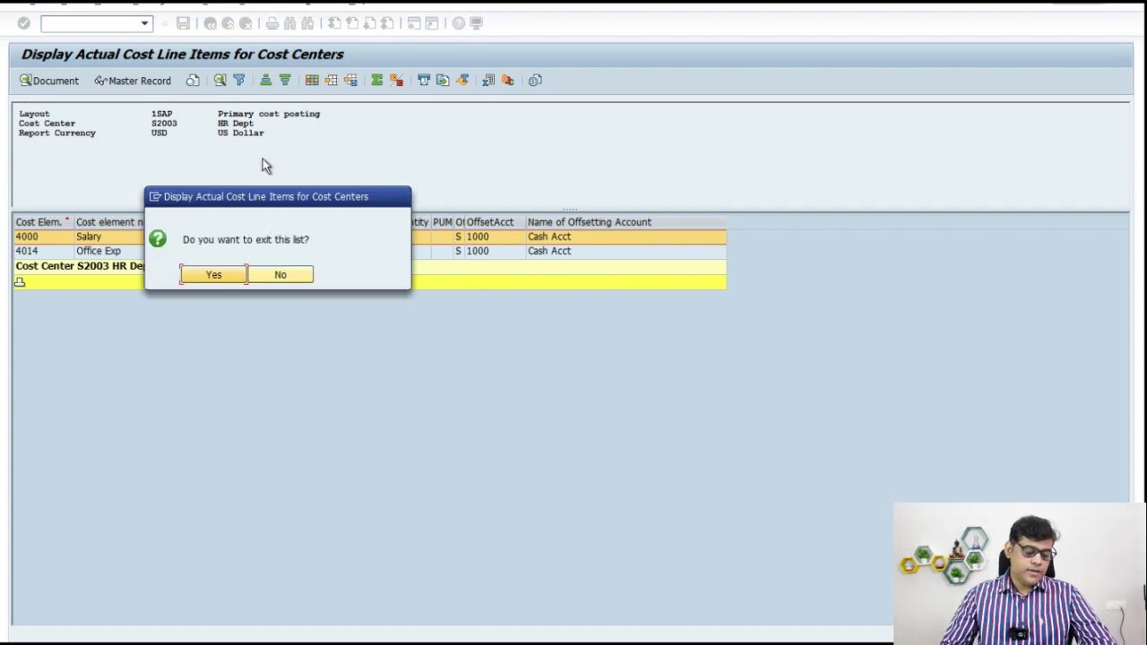
click(215, 275)
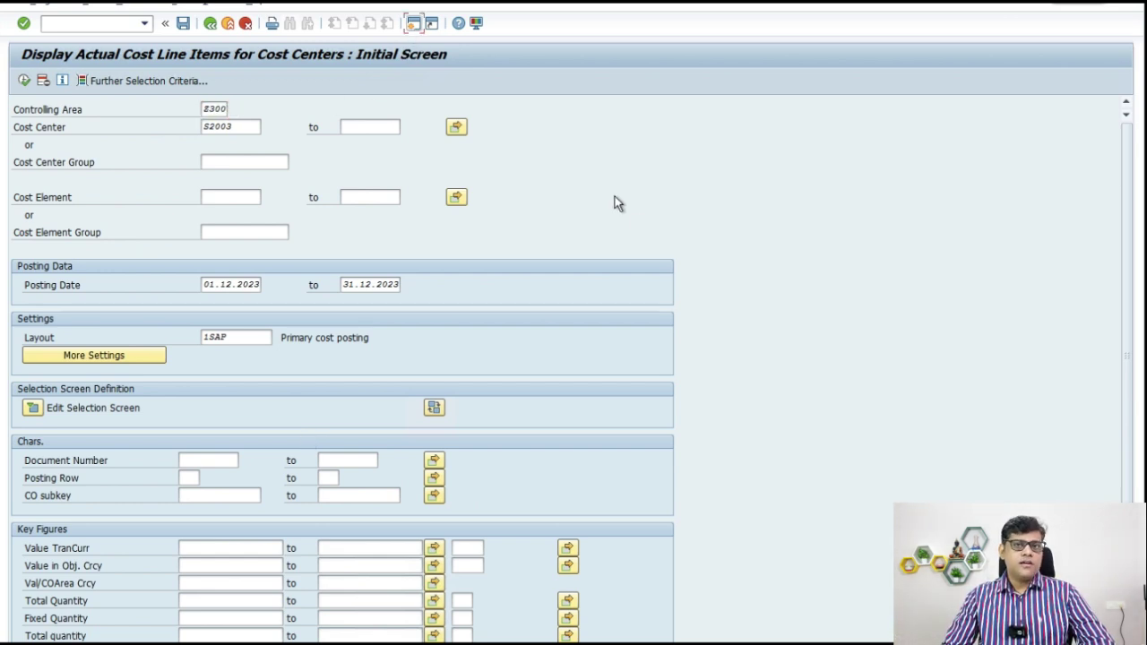
Step: Open transaction KEU5 in a new session and set the operating concern to Z300
key(F3)
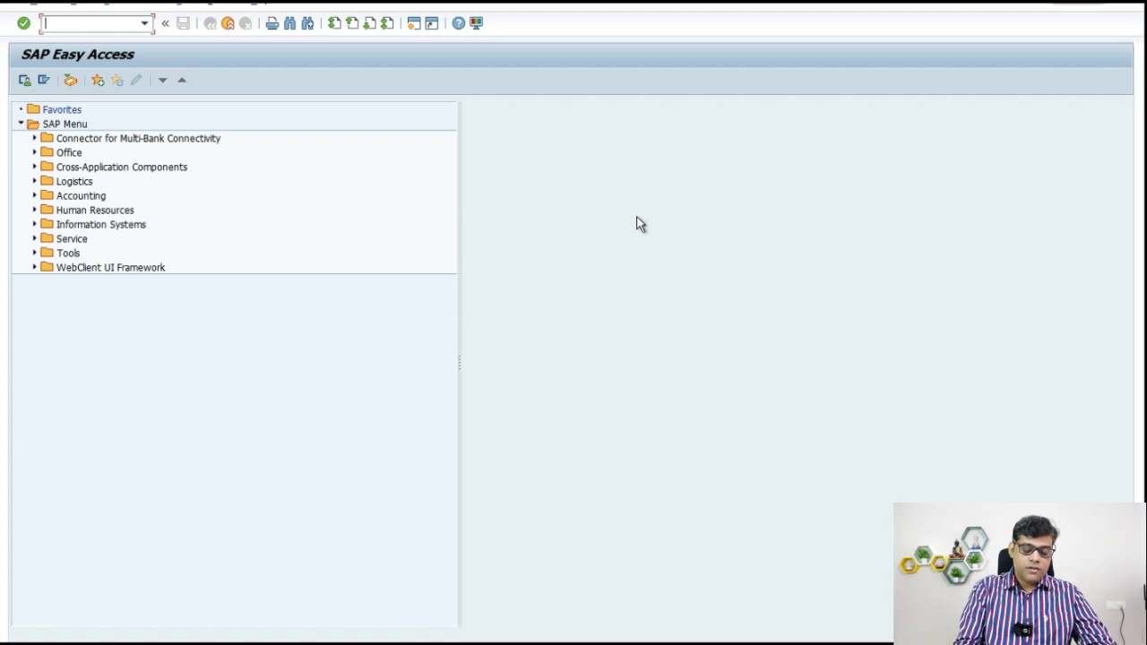
text(ke)
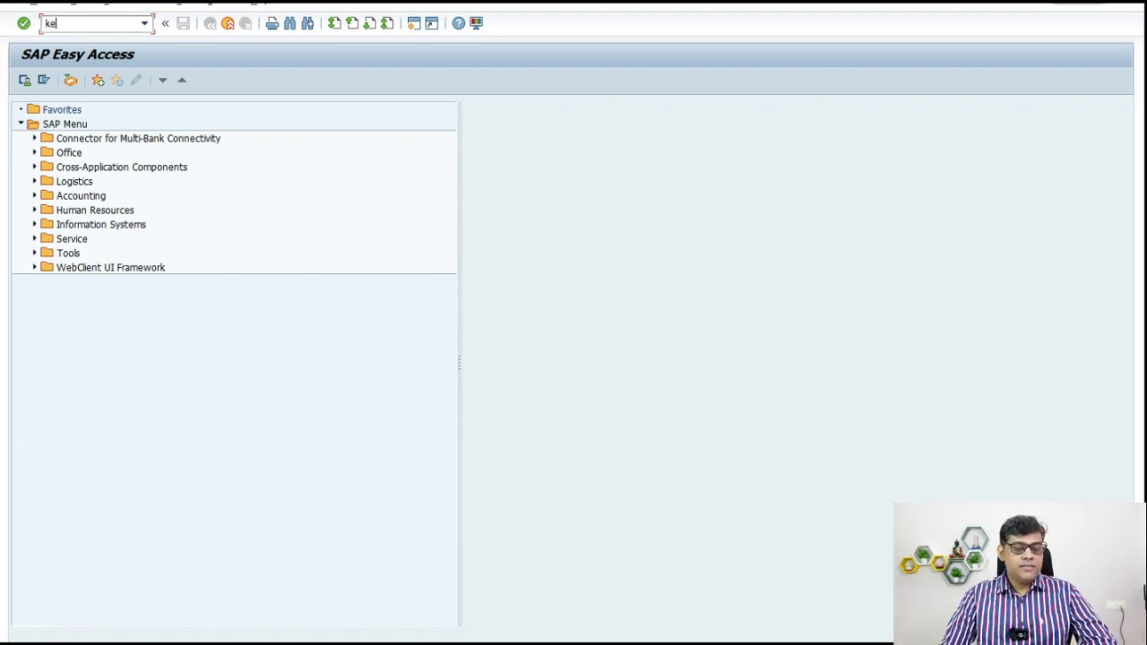
text(u5)
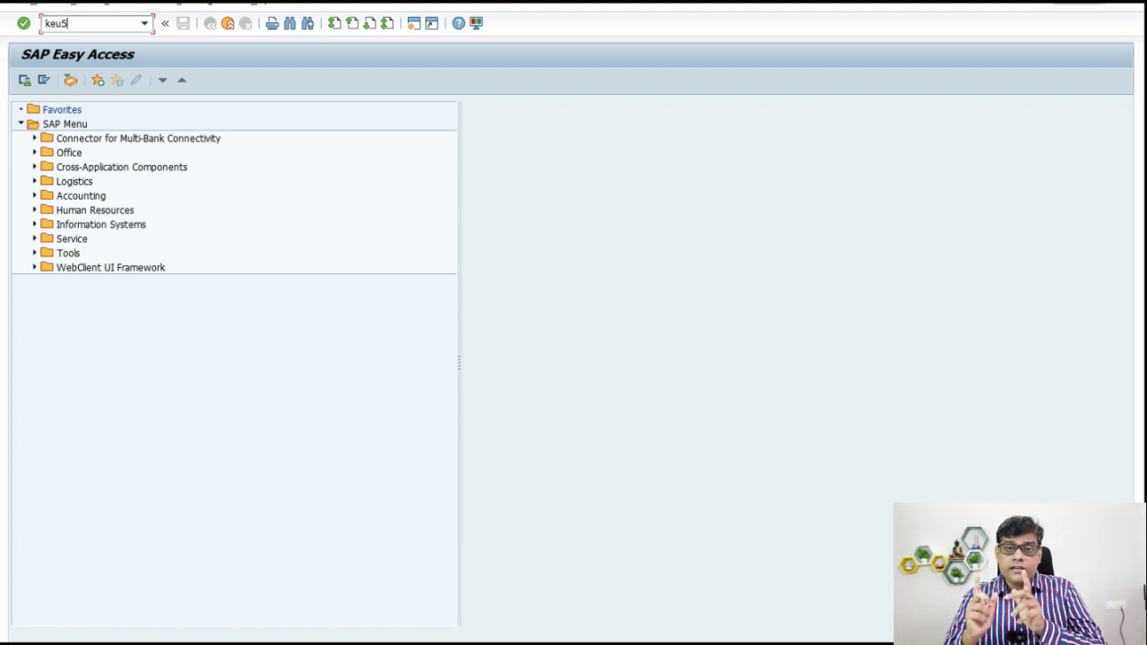
key(Return)
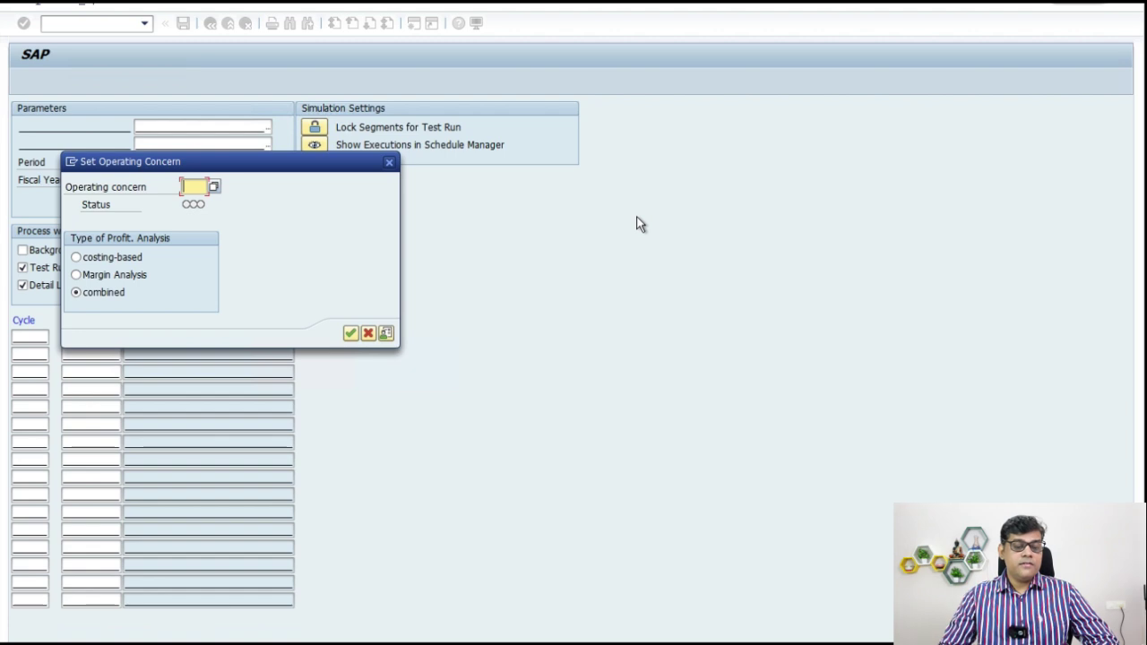
text(s300)
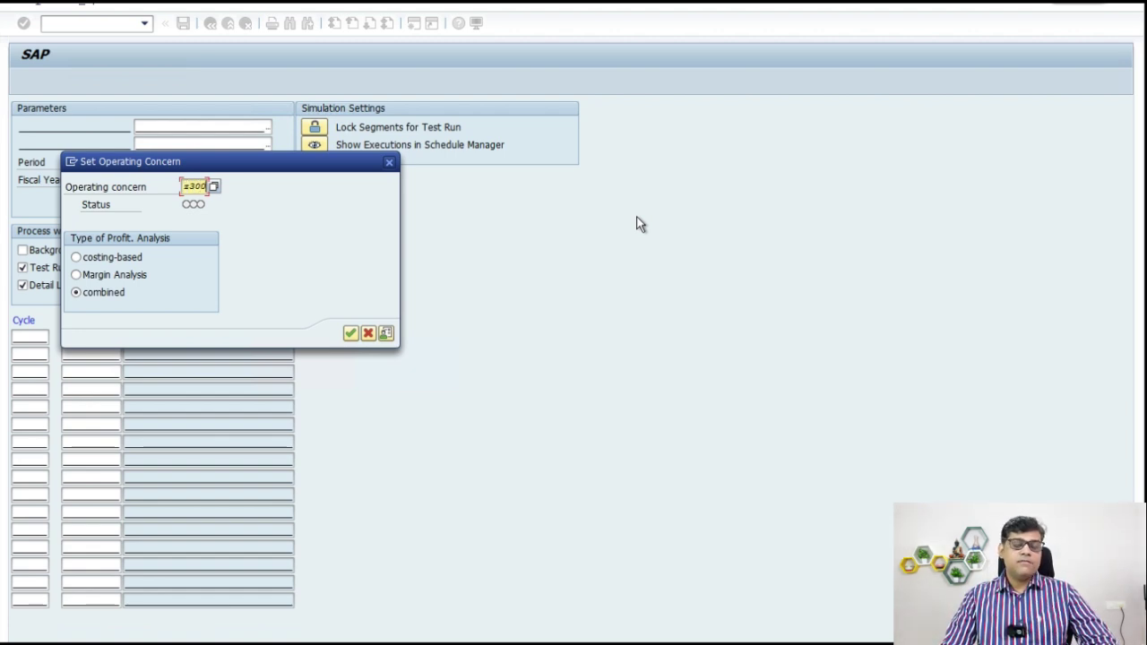
key(Return)
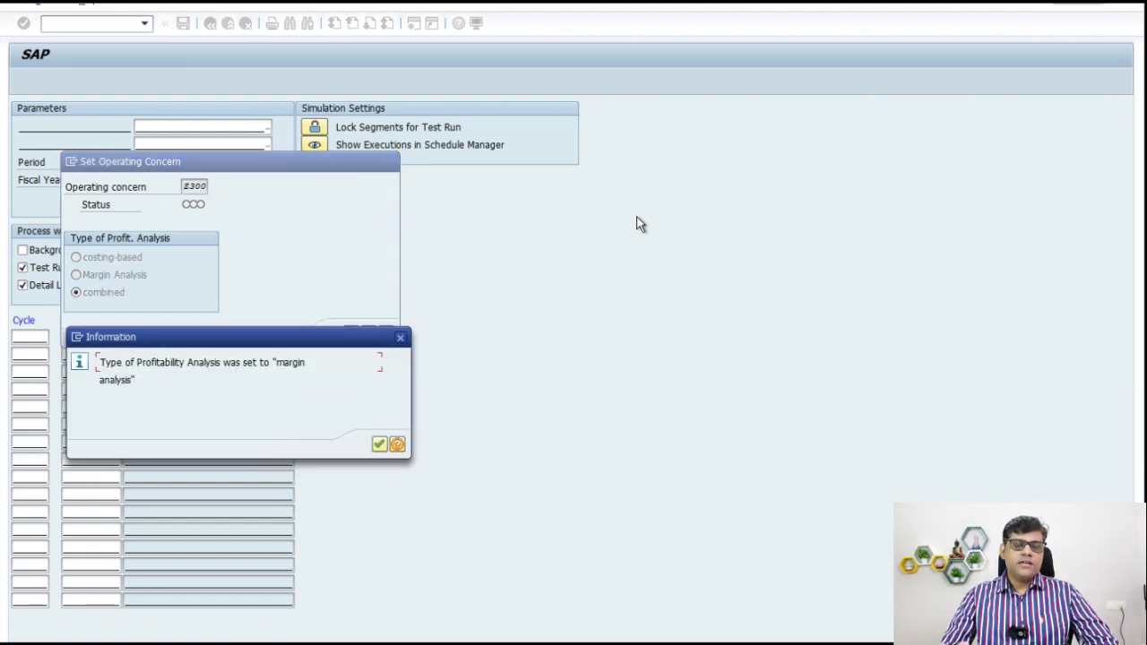
key(Return)
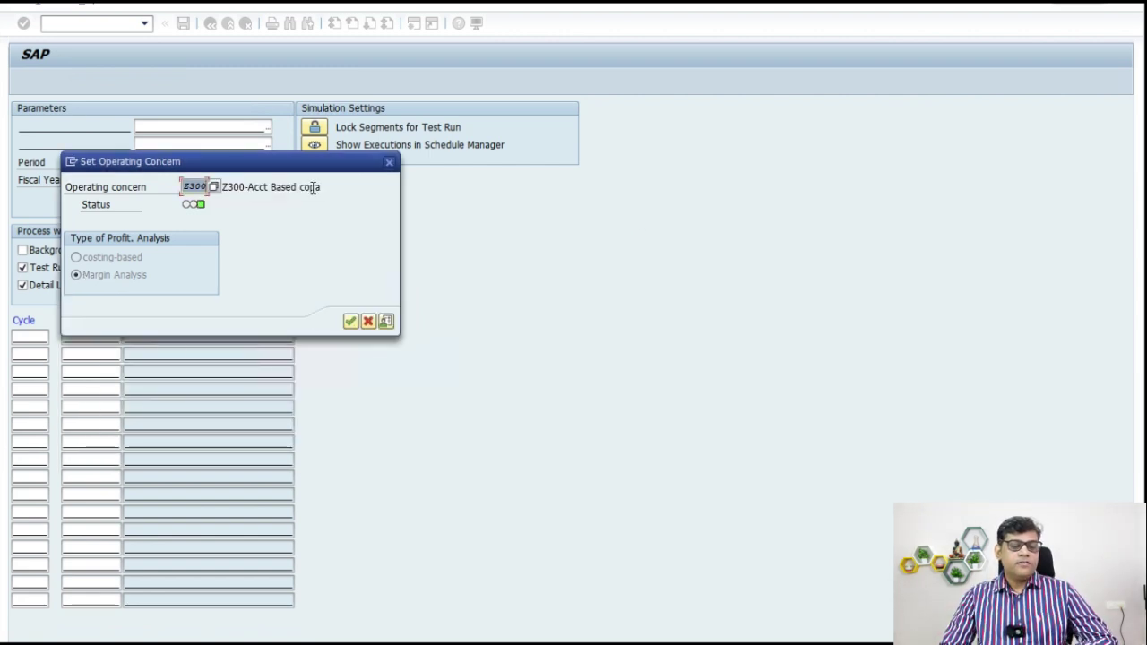
click(351, 322)
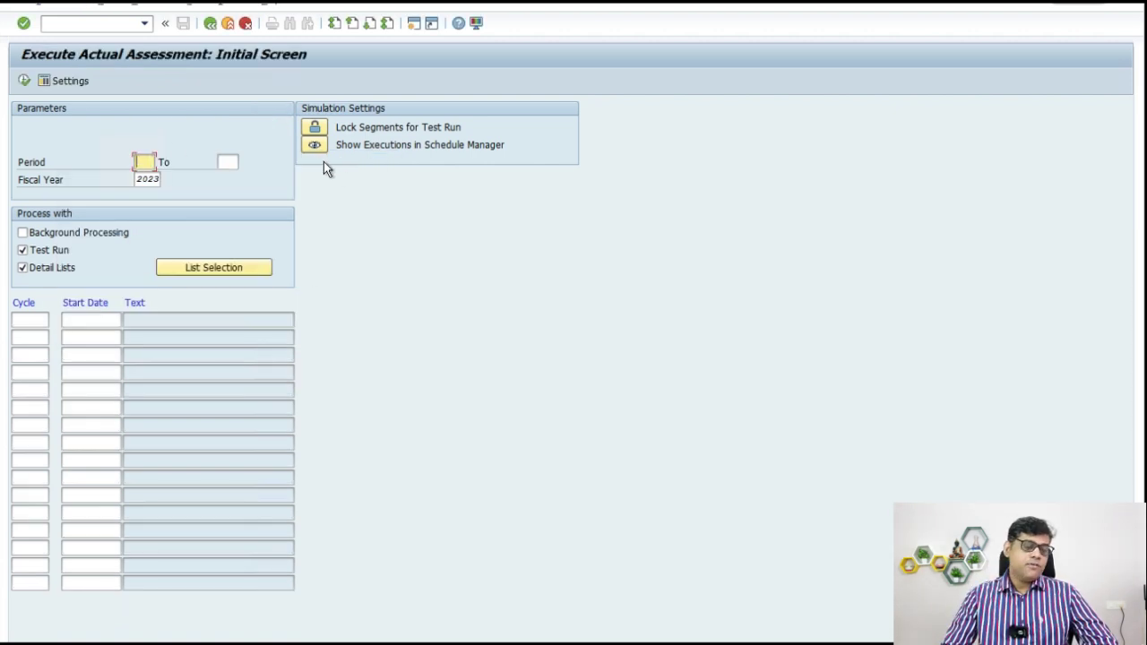
Step: Test-run the actual assessment of cycle 15000 for period 09 of 2023 and display the cycle's segment list
text(05)
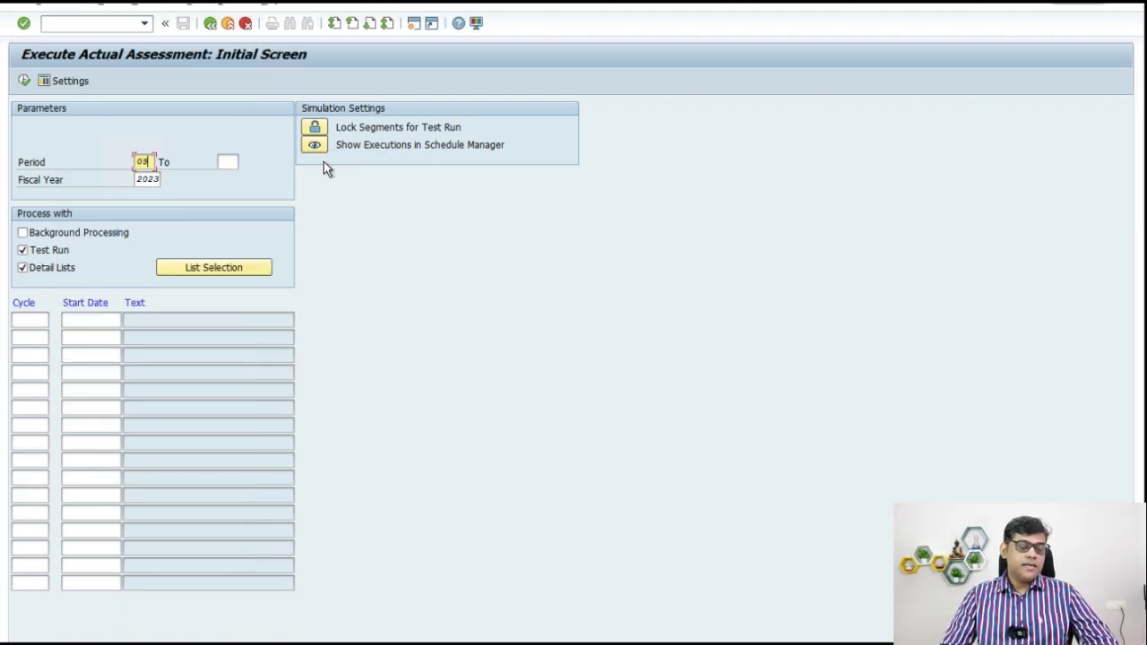
click(37, 320)
click(55, 323)
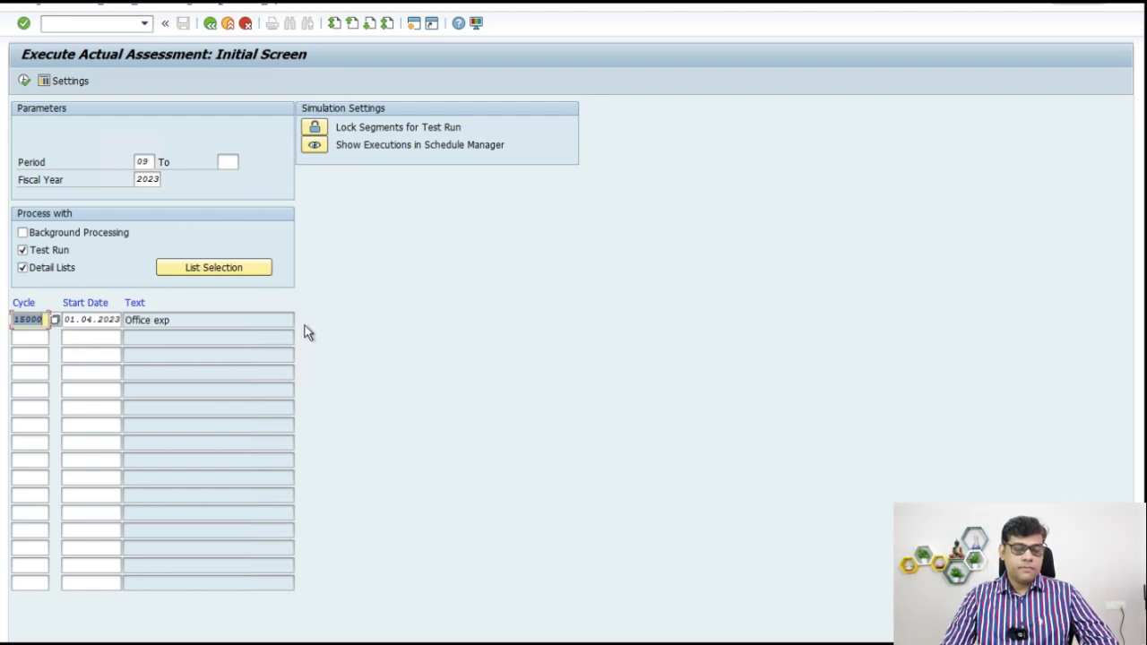
click(24, 80)
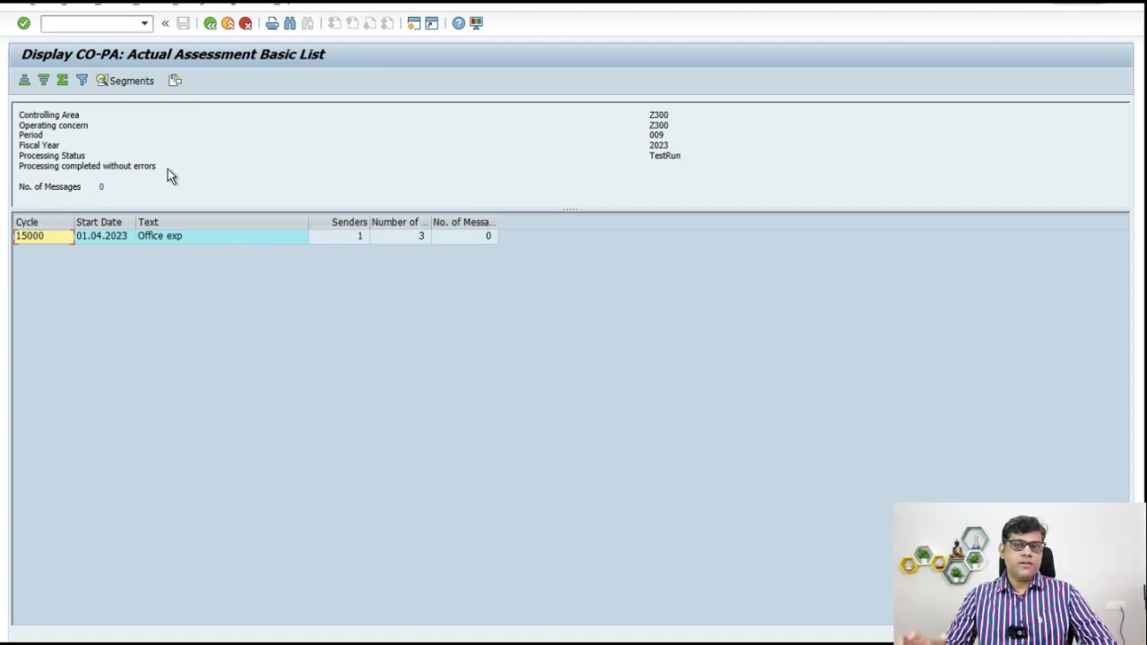
click(428, 238)
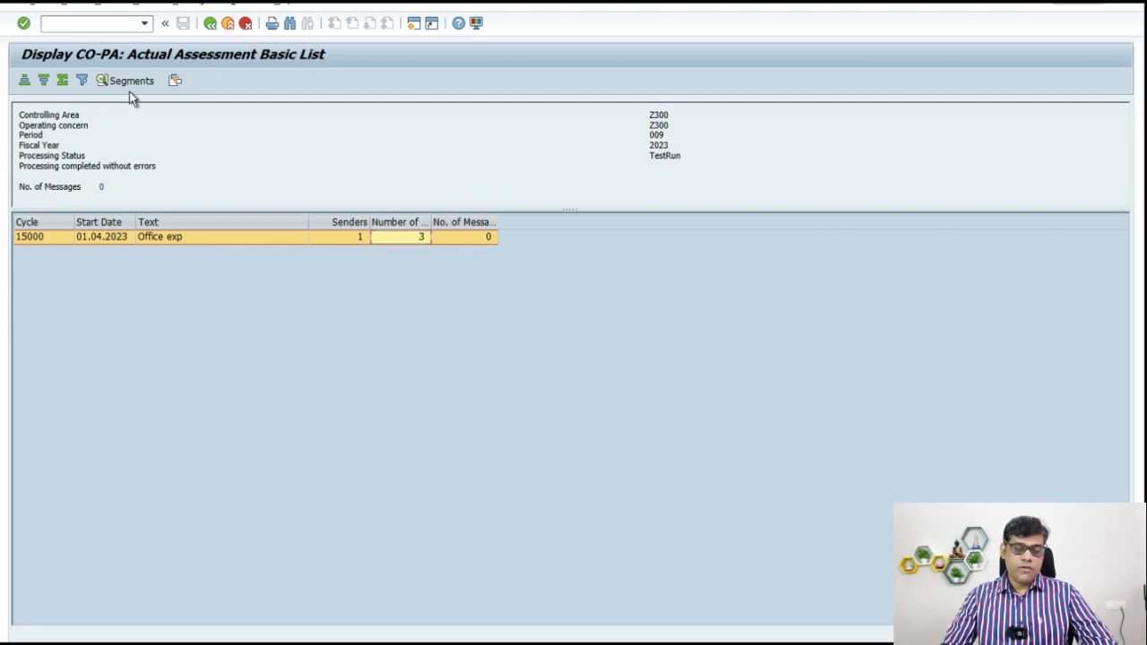
click(104, 84)
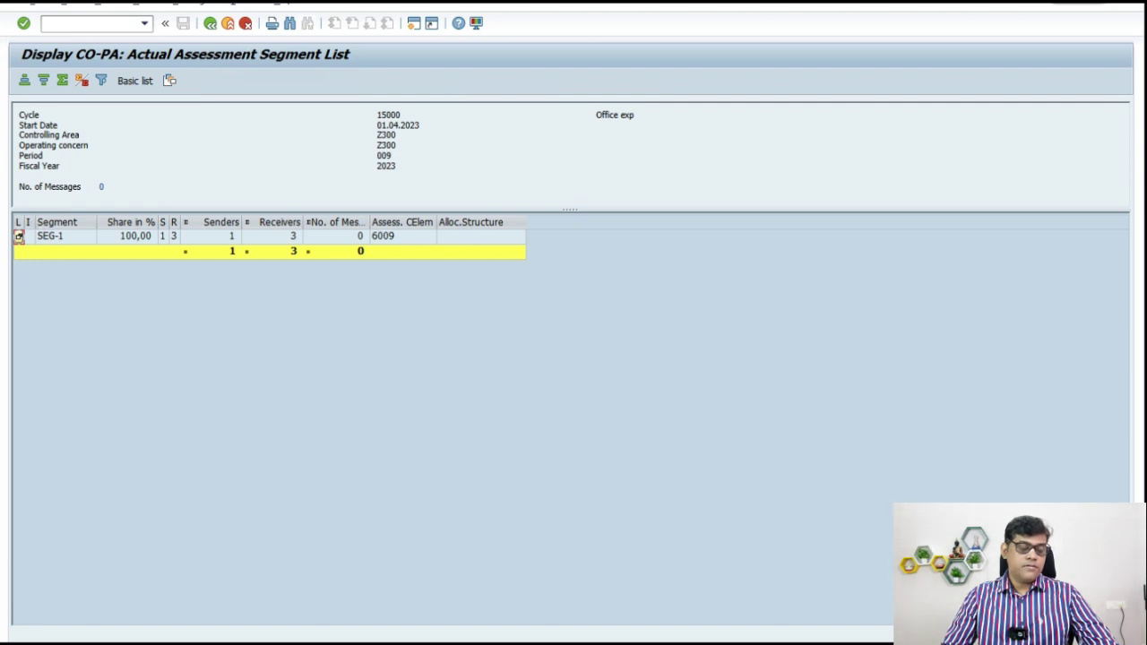
Step: Switch to the G/L account session, look up account 6009 Admn Exp under Secondary Cost, and return to the segment list
mouse_move(267, 619)
click(417, 614)
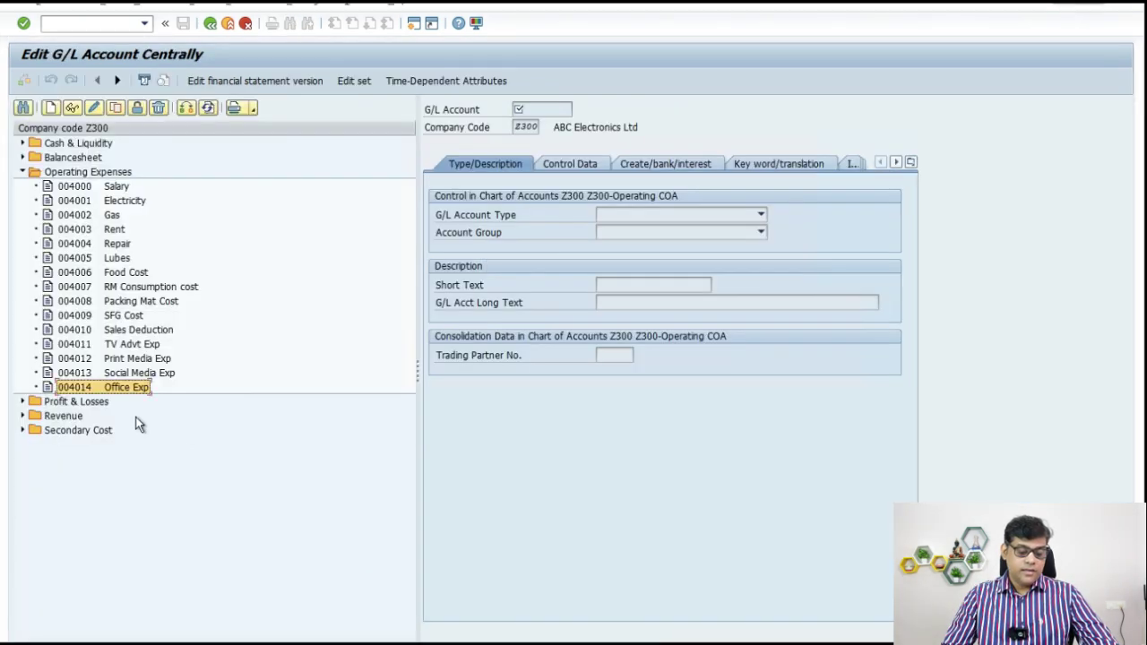
click(23, 430)
click(83, 575)
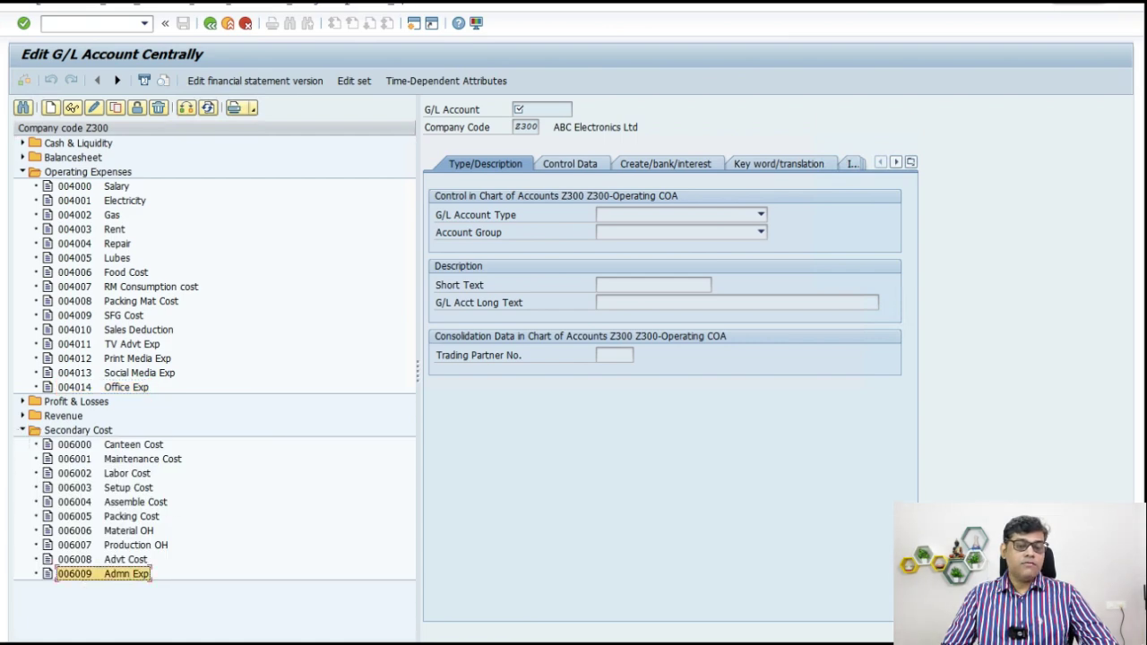
mouse_move(267, 632)
click(788, 600)
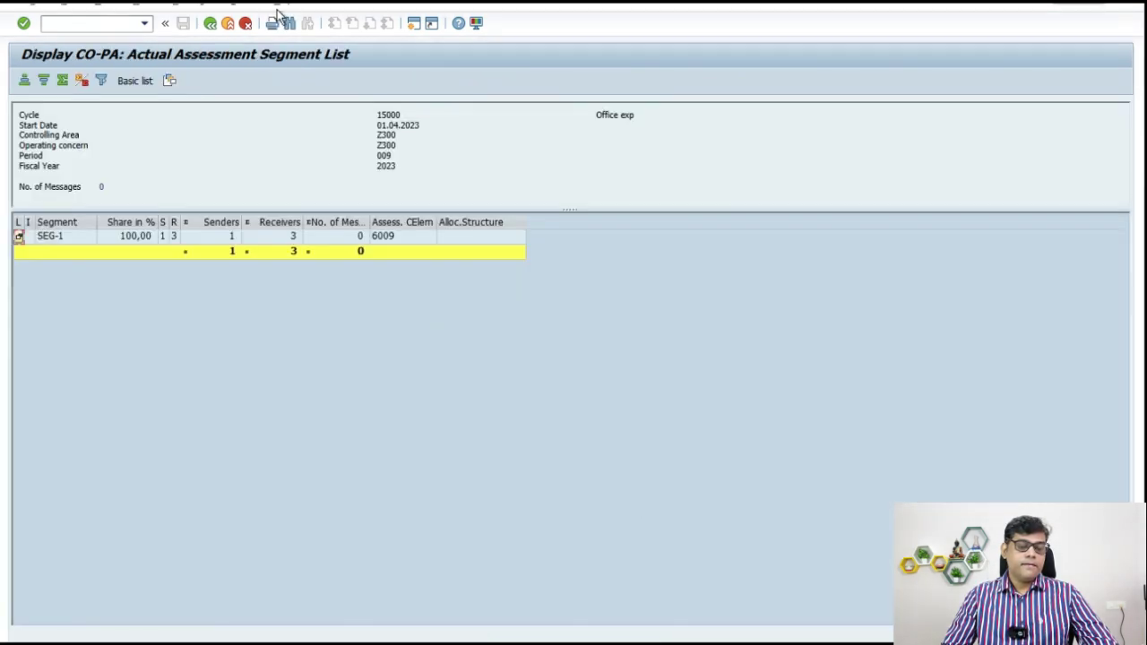
Step: Return to the assessment's initial screen, turn off Test Run and execute cycle 15000 as an update run
click(209, 24)
click(212, 25)
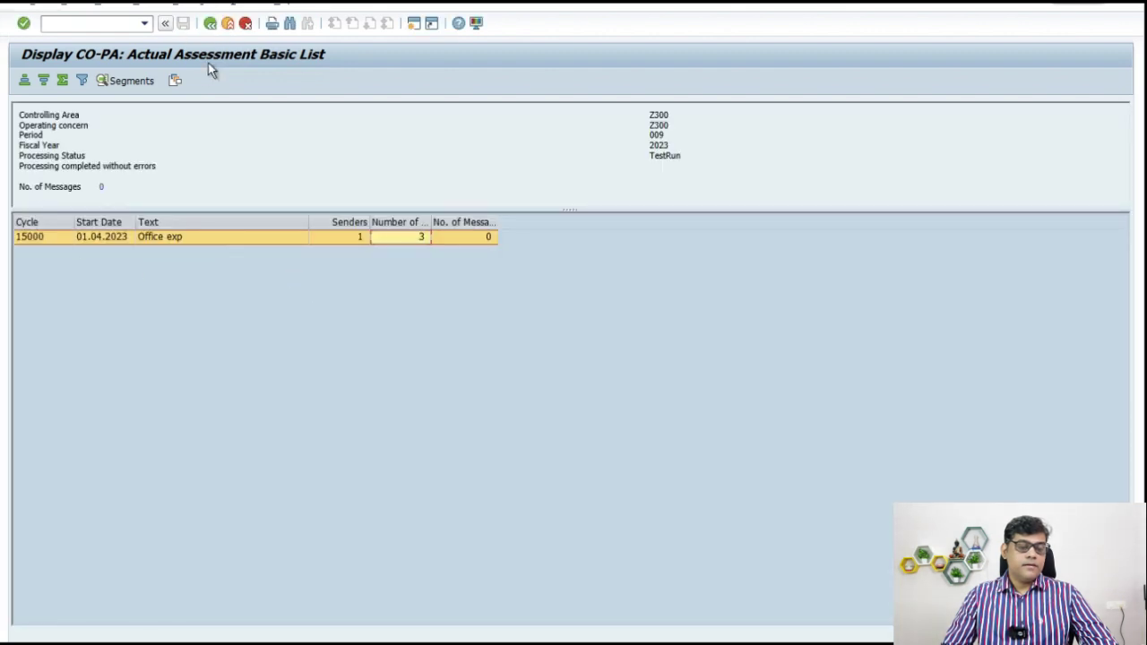
click(210, 23)
click(213, 274)
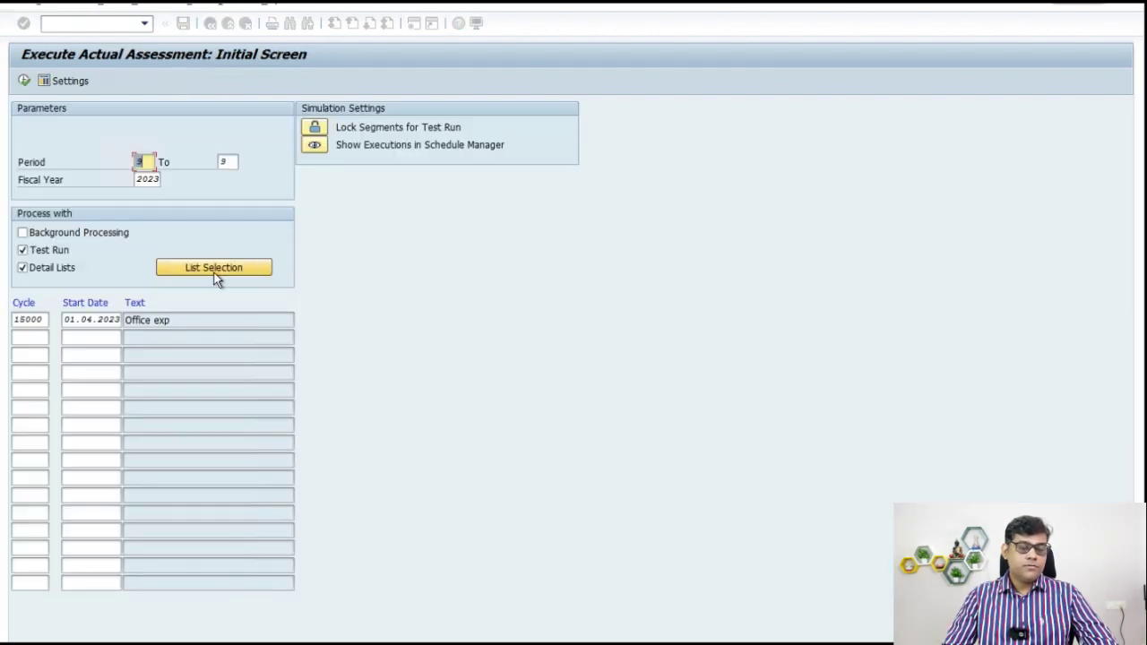
click(43, 251)
click(24, 82)
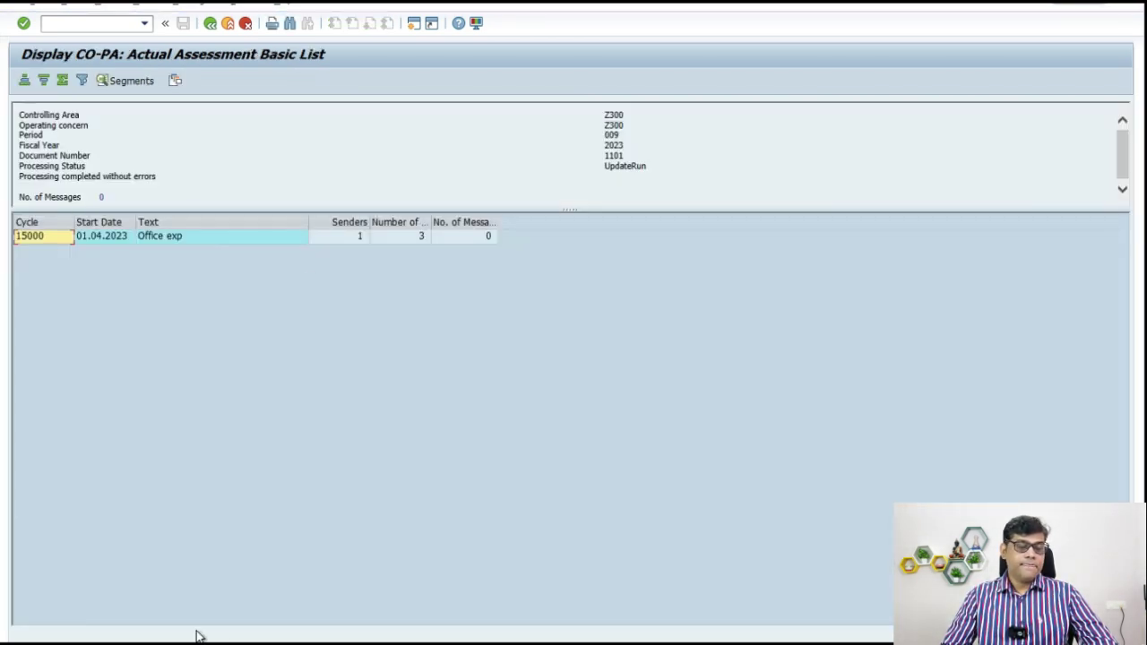
Step: Switch to the cost center line items session, rerun the report for S2003 and examine the Office Exp and Admn Exp items
mouse_move(588, 636)
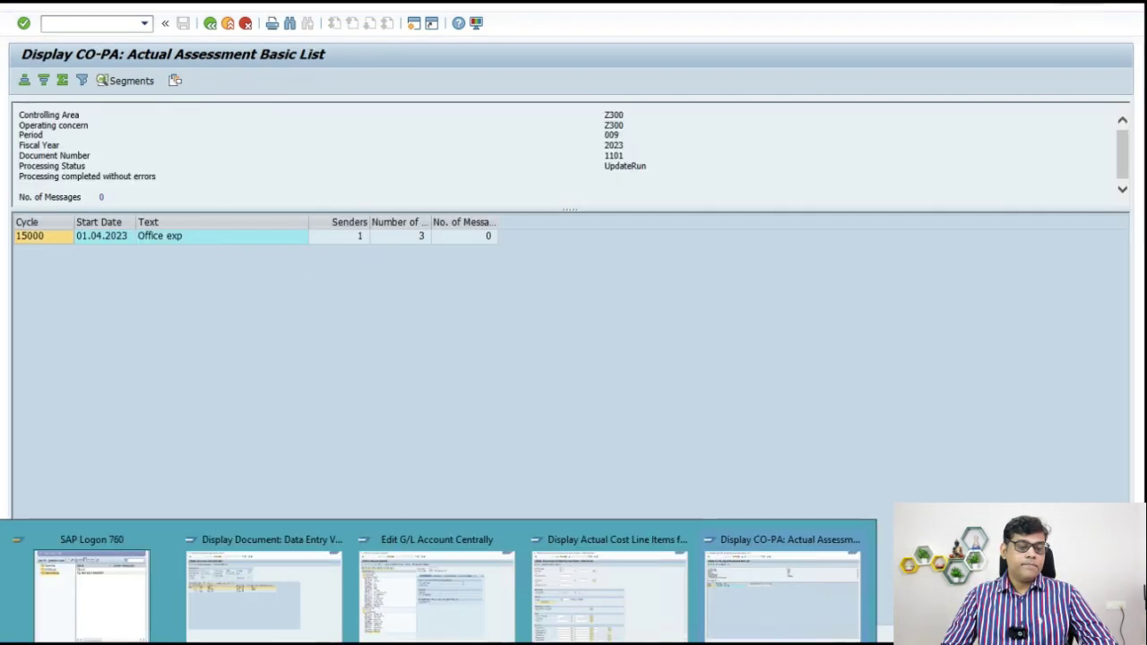
click(591, 596)
click(24, 80)
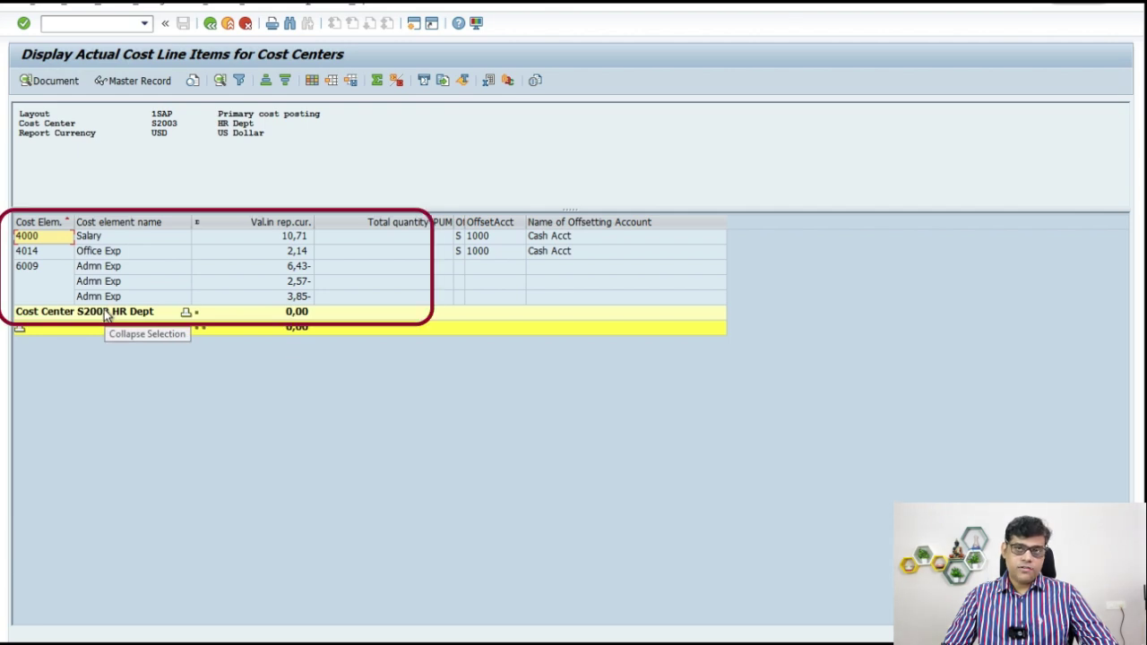
click(36, 254)
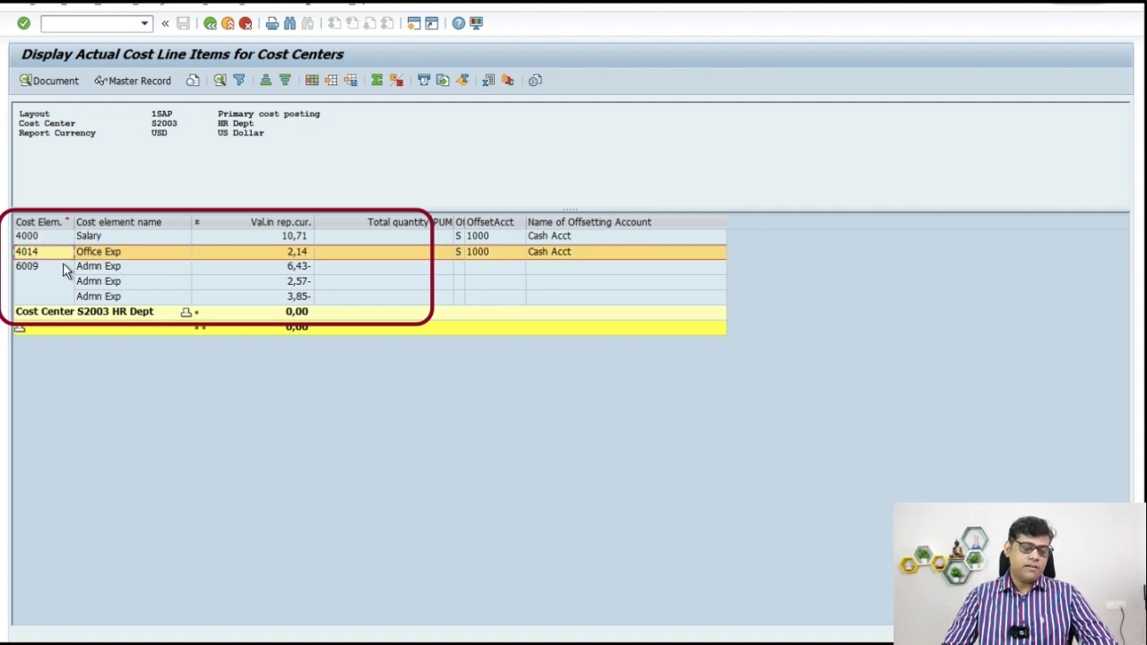
click(32, 267)
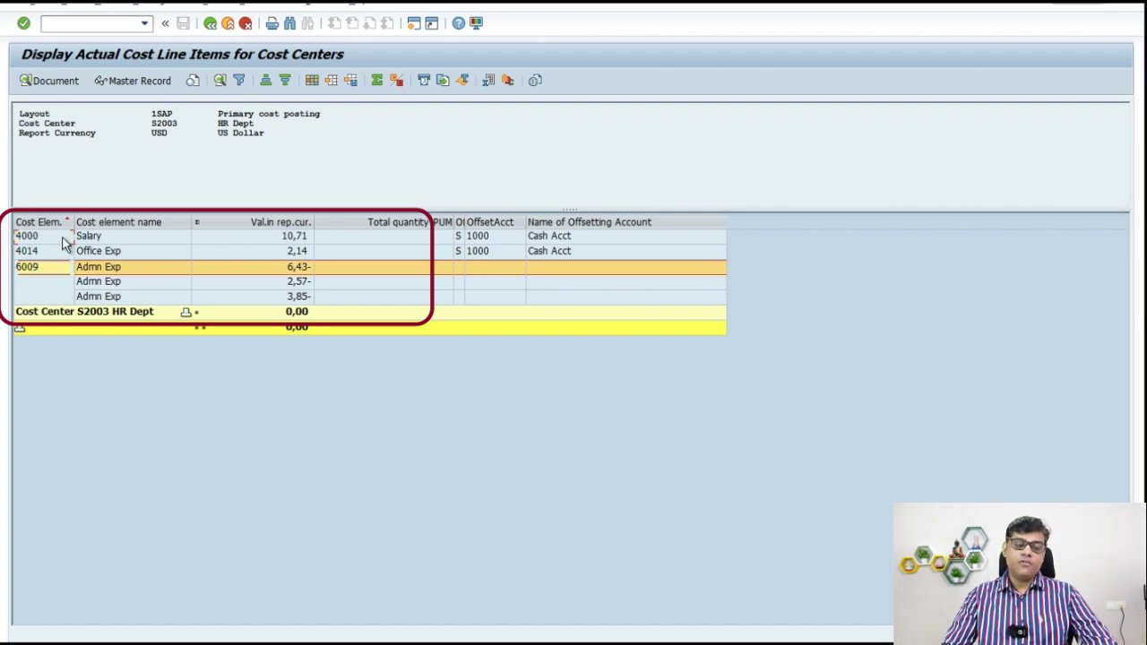
Step: Display the accounting document for the Salary line of cost element 4000, and return to the cost line items
click(65, 238)
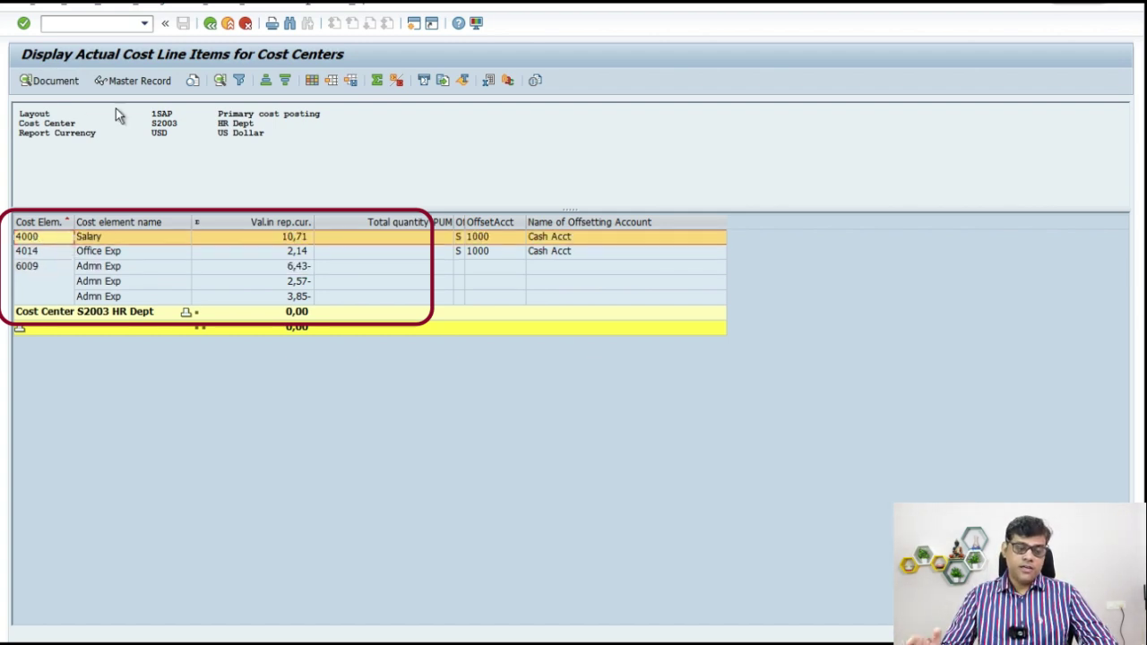
click(55, 87)
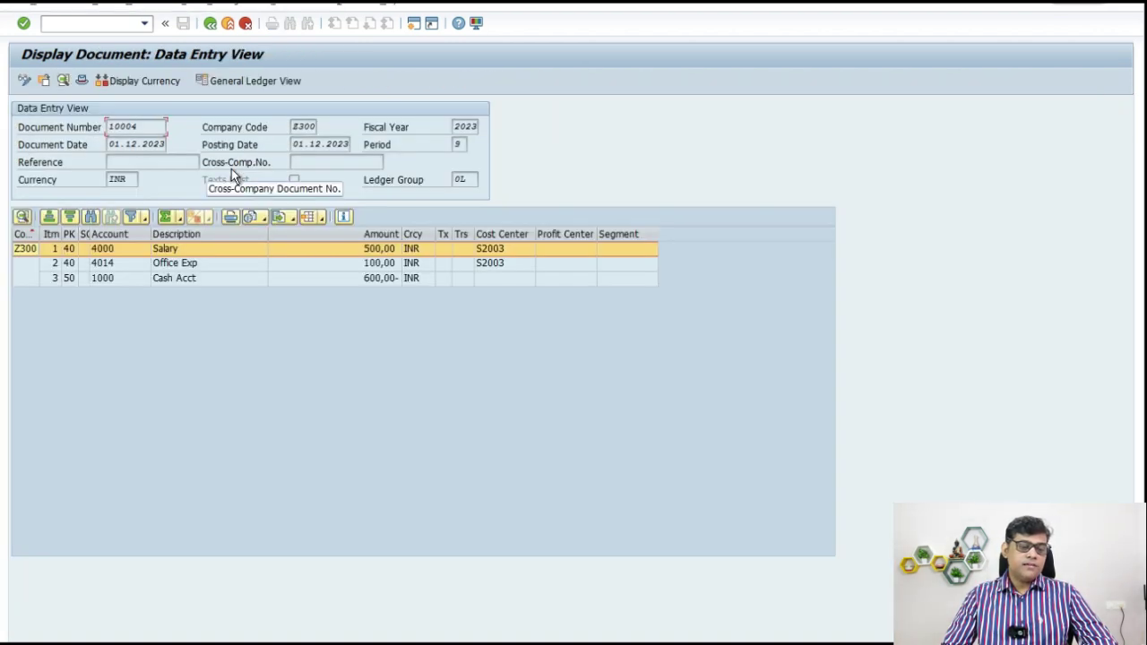
click(210, 24)
Step: Display the cost document for the first Admn Exp line of cost element 6009 and expand its posting rows
click(36, 273)
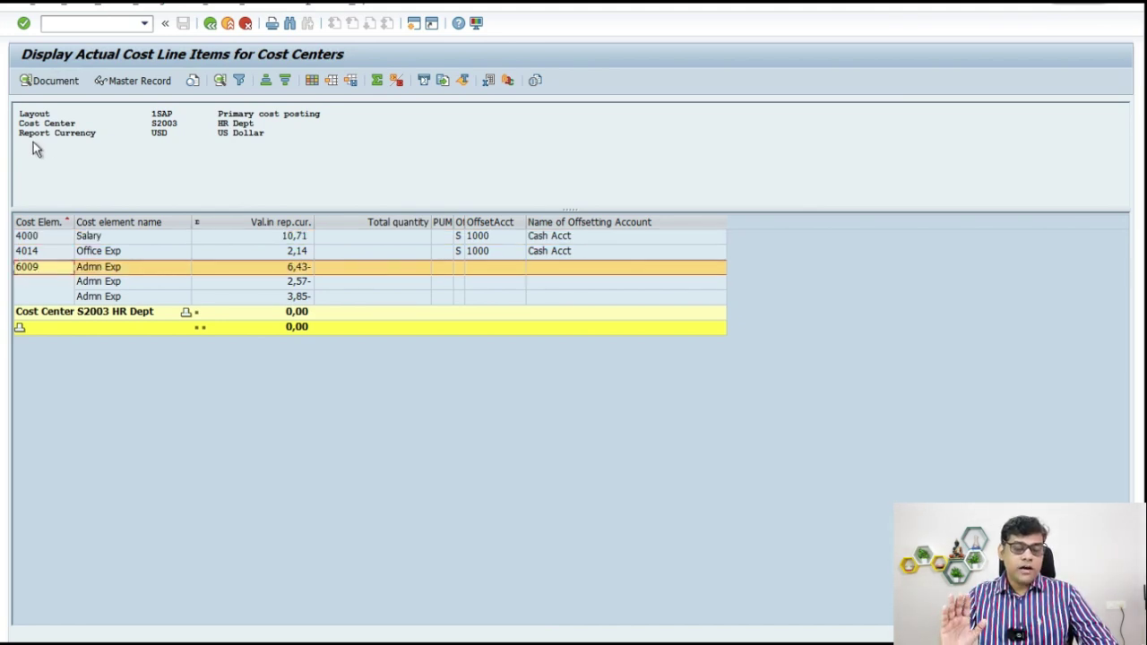
click(56, 80)
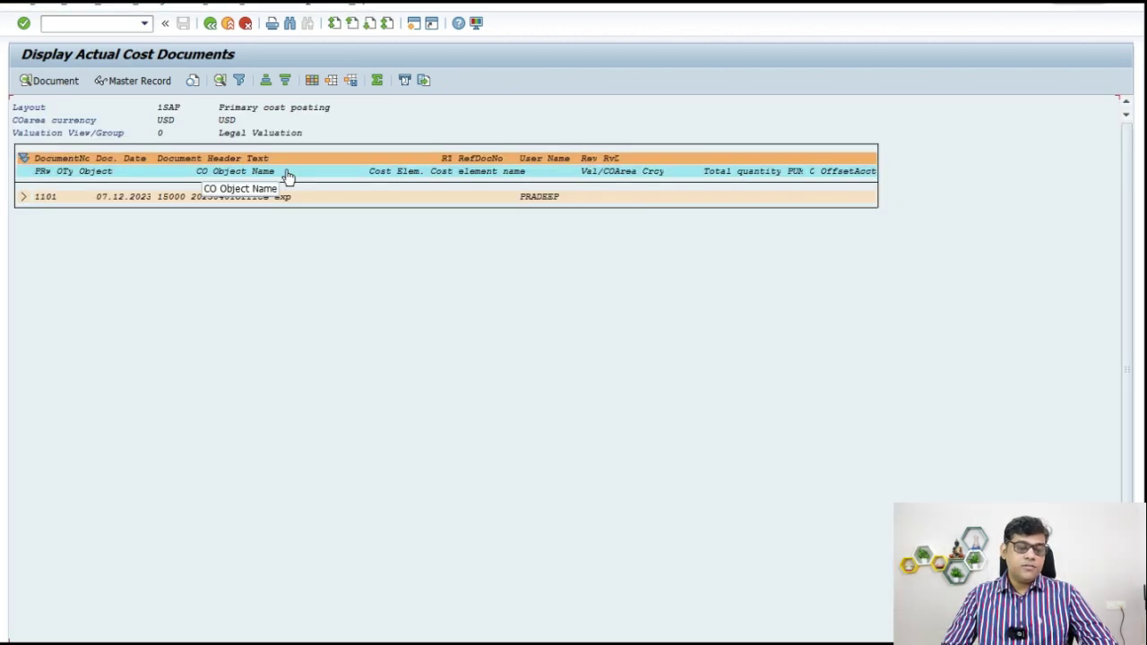
click(24, 196)
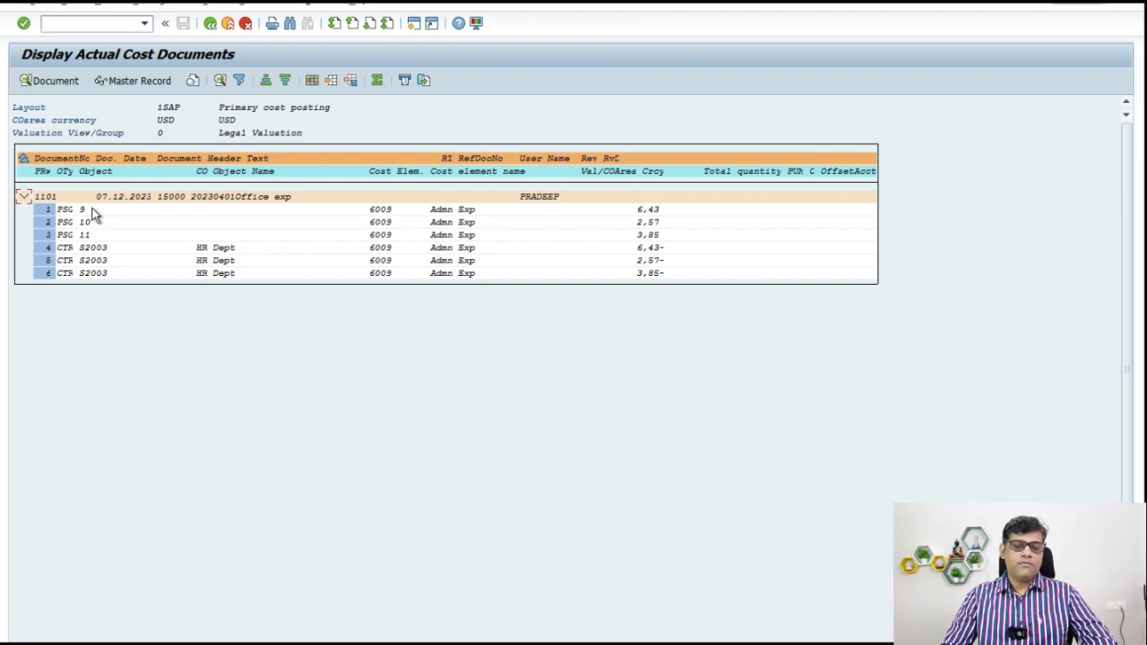
Step: In a new session, run the FAGLL03 G/L line item report for account 6009, showing all items
click(413, 23)
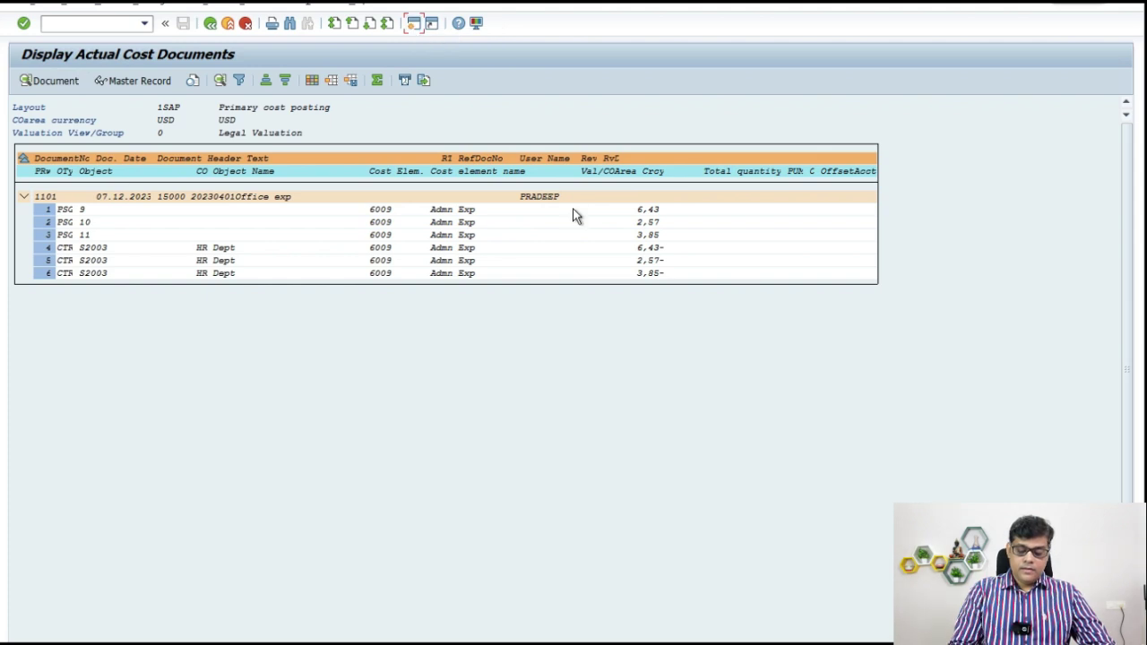
text(fagll03)
key(Return)
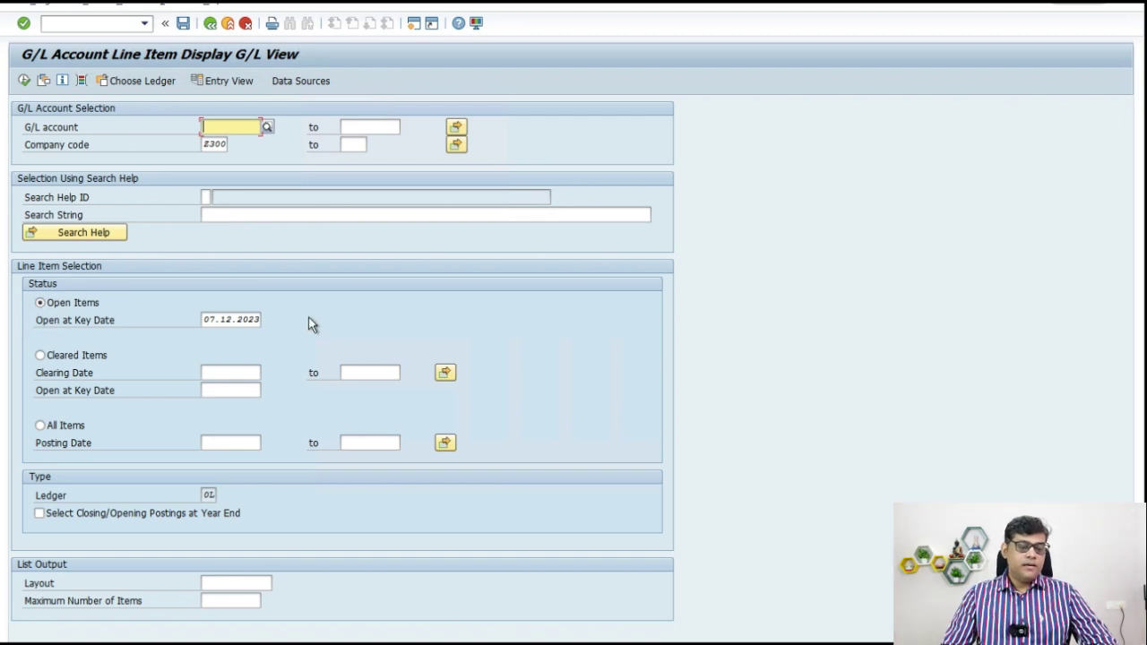
text(6009)
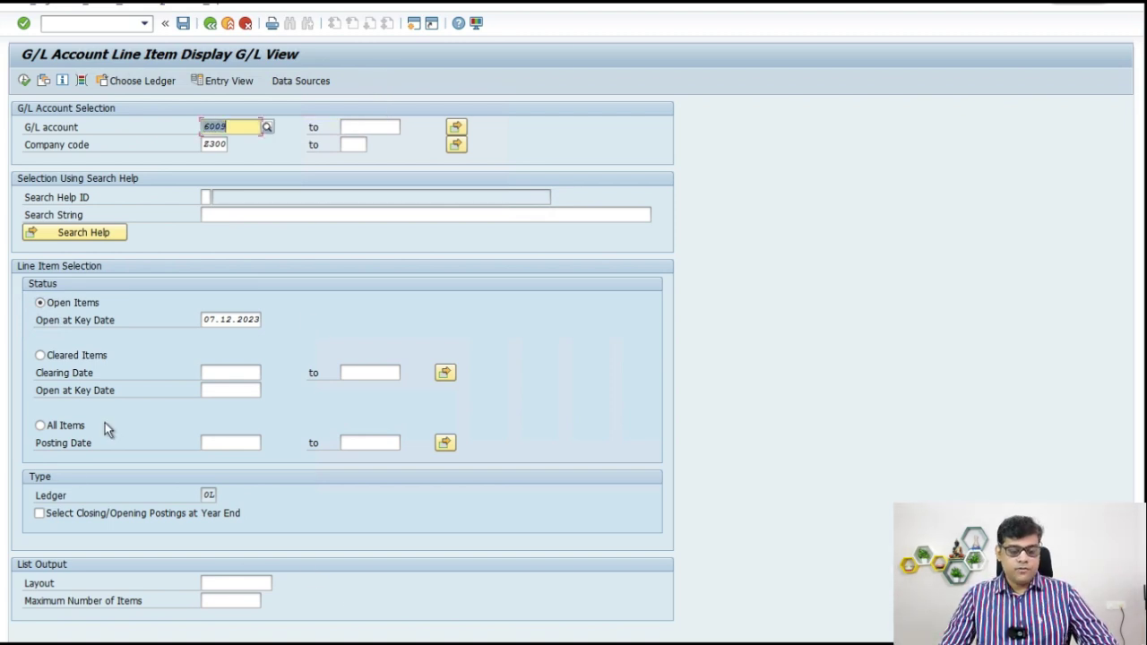
click(76, 427)
click(24, 82)
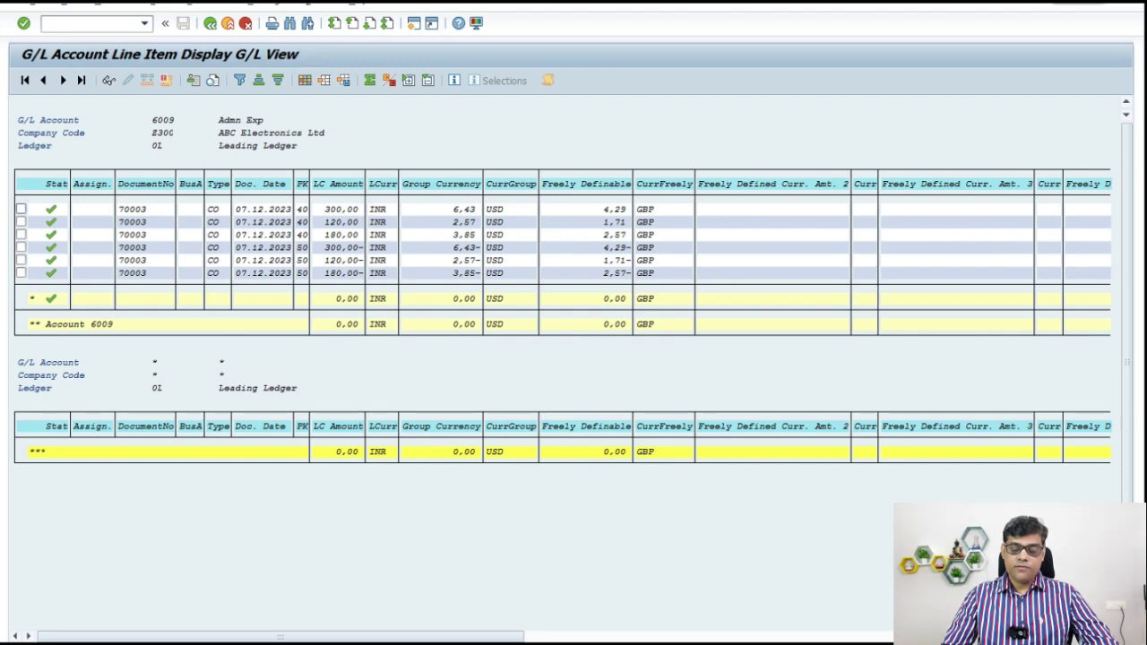
Step: Close the CO-PA assessment session, return to the cost document and examine the debit and credit amounts of the segments and S2003
mouse_move(409, 638)
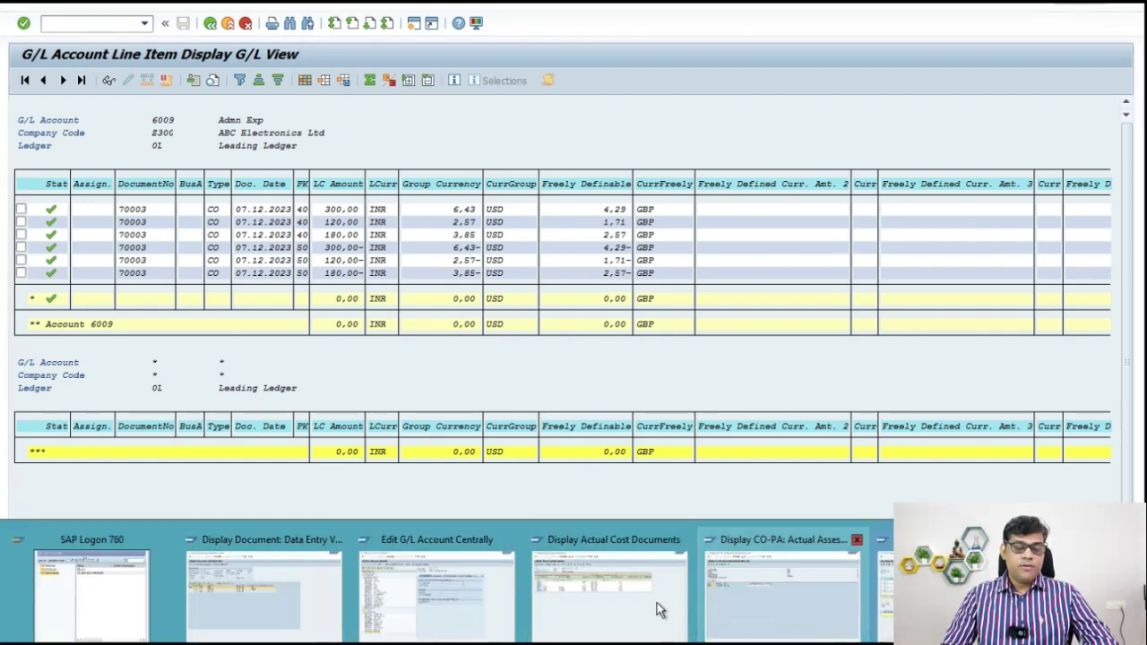
click(858, 542)
click(614, 591)
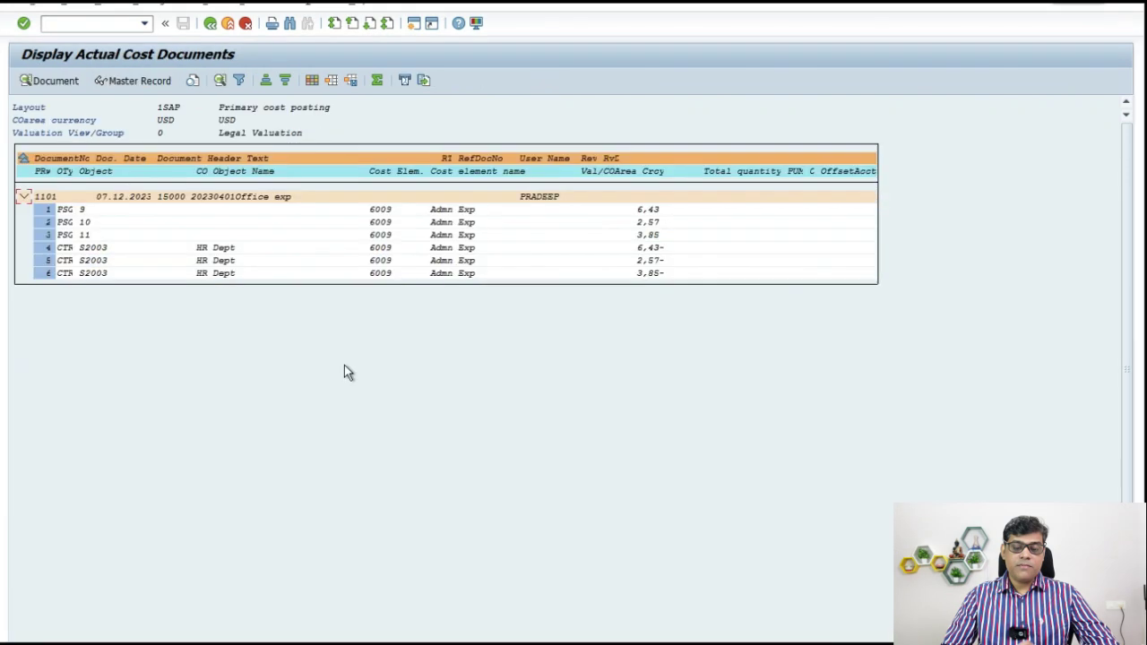
click(655, 275)
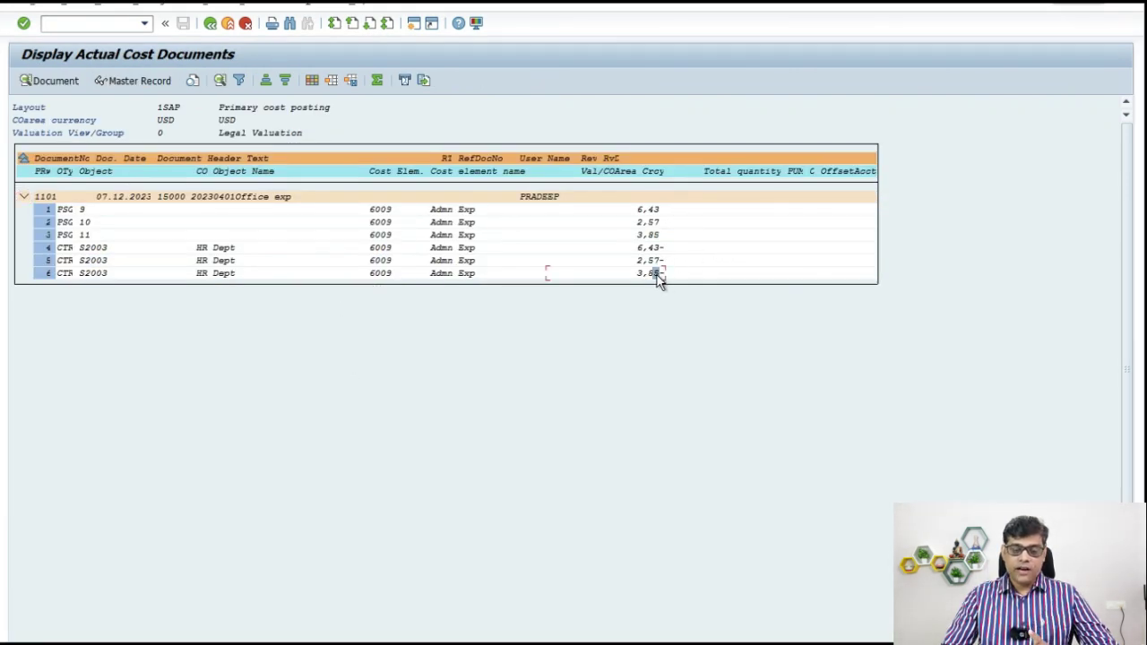
click(96, 274)
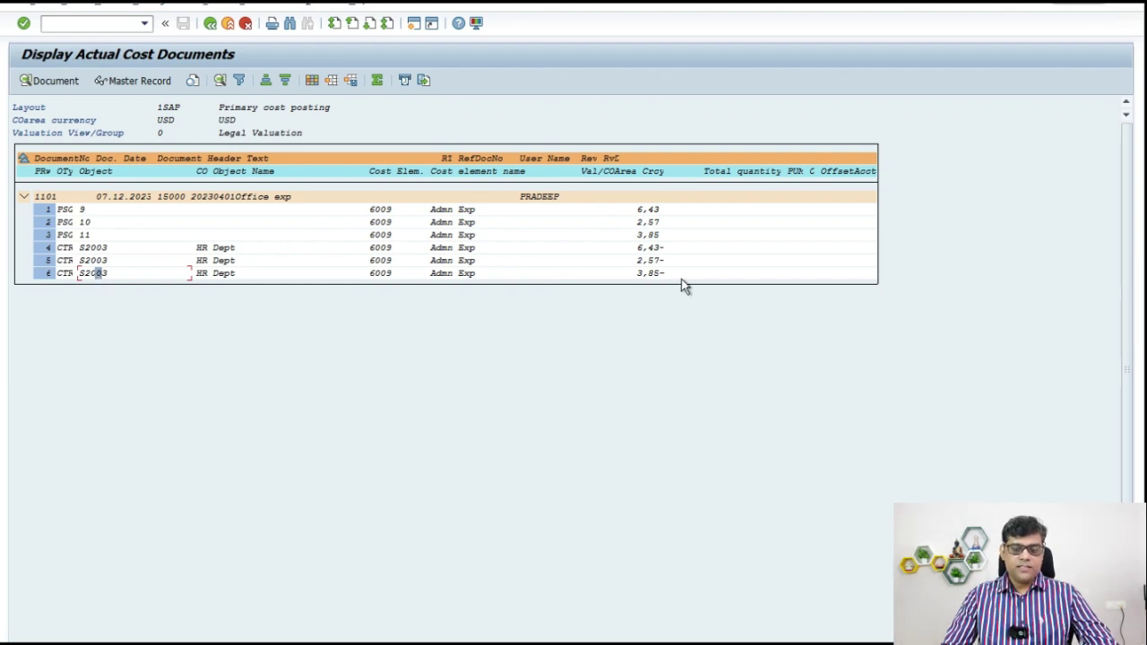
click(656, 237)
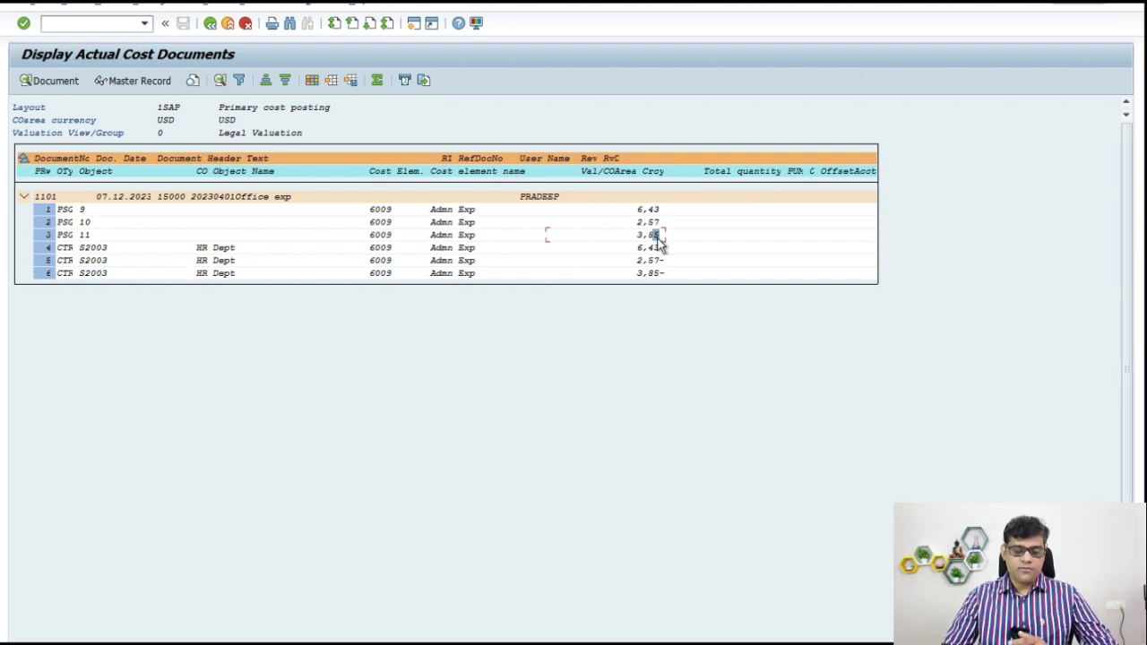
click(654, 249)
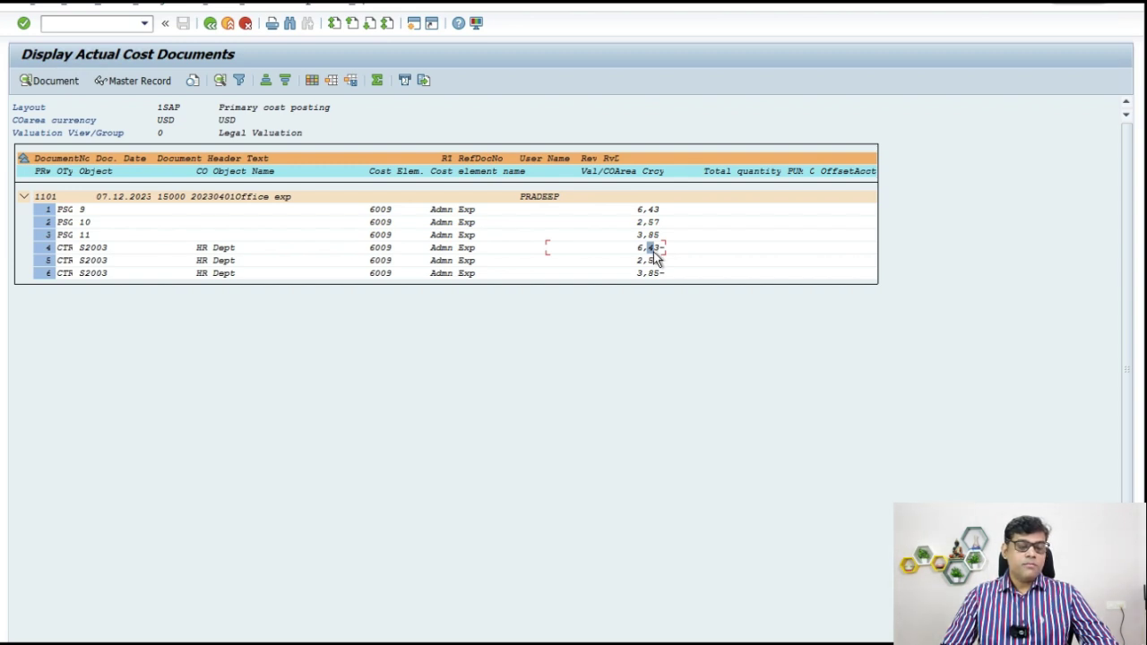
click(86, 249)
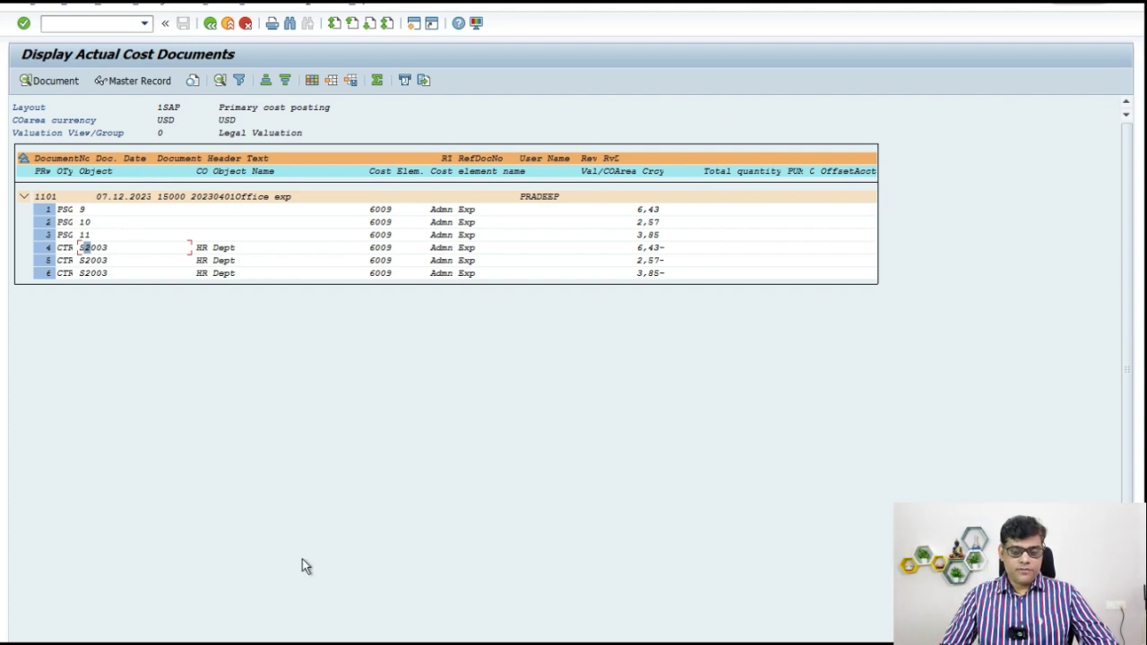
Step: Switch to the account 6009 line items, check the originating cost center in the 300,00- INR line's details, and close them
mouse_move(423, 620)
click(833, 609)
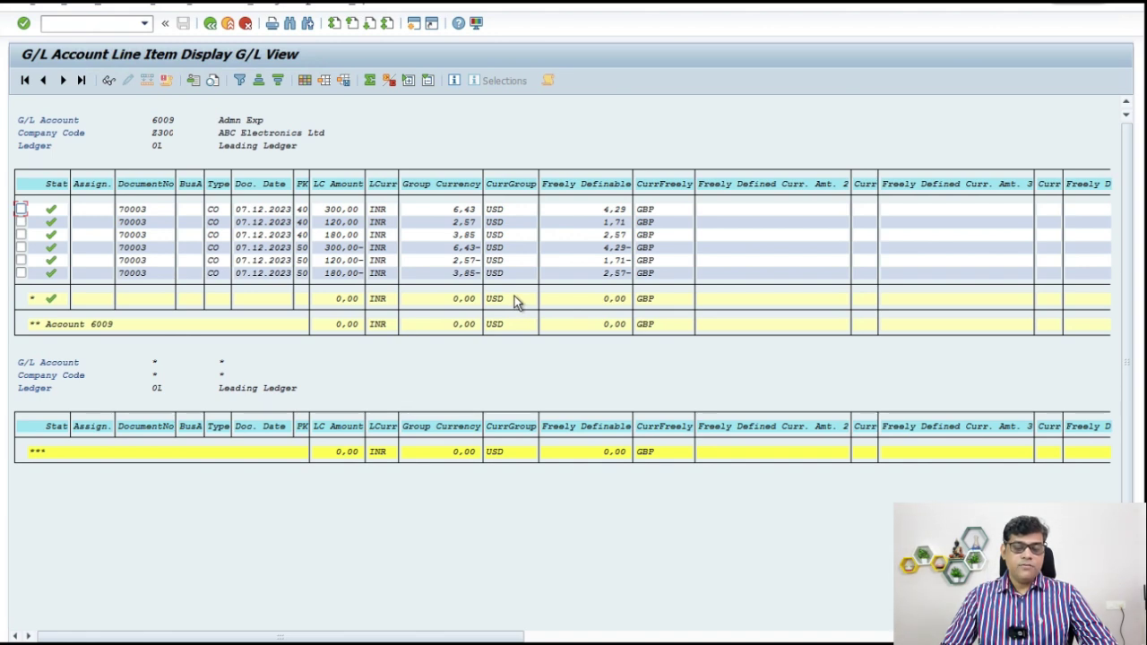
click(348, 249)
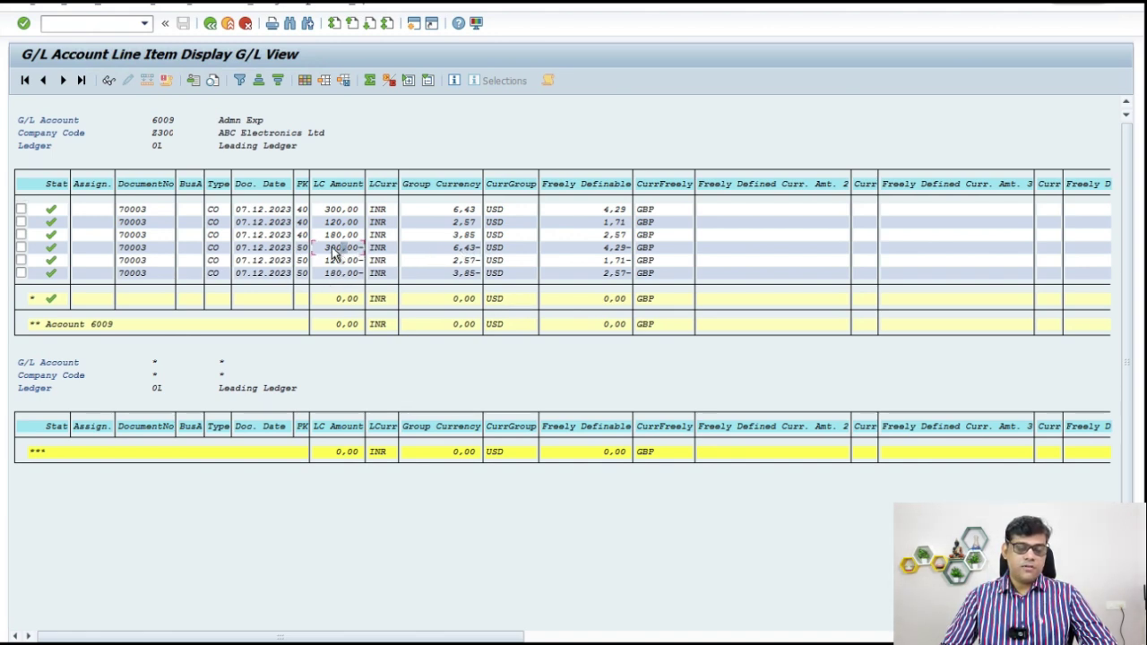
double_click(337, 256)
drag(399, 210, 403, 394)
click(230, 376)
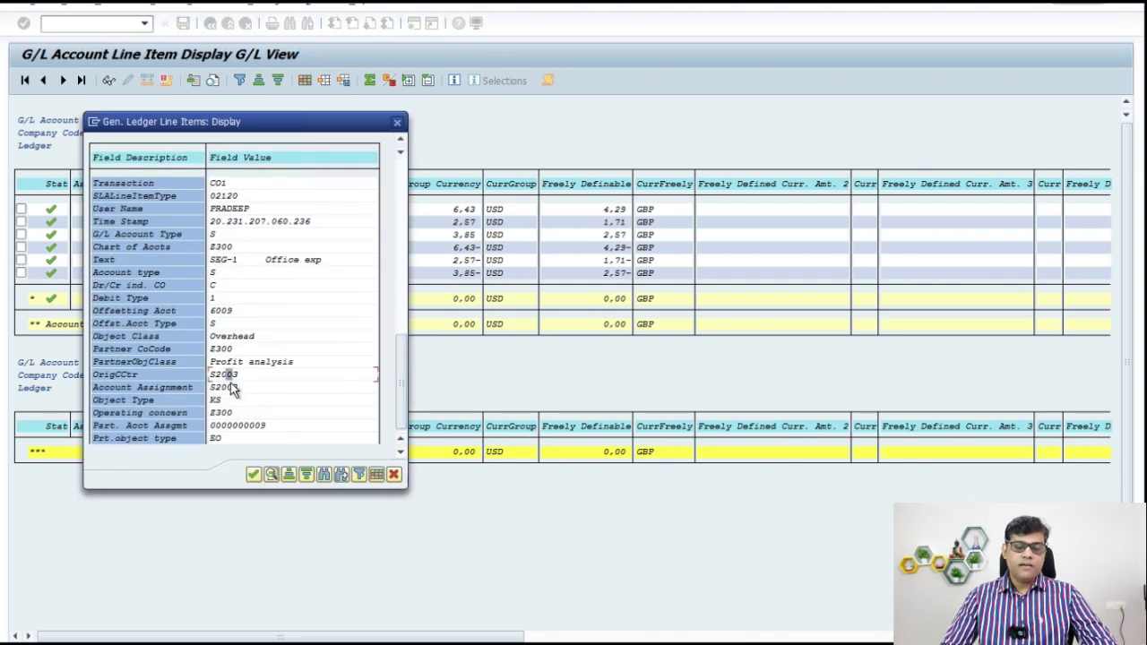
click(397, 122)
click(461, 210)
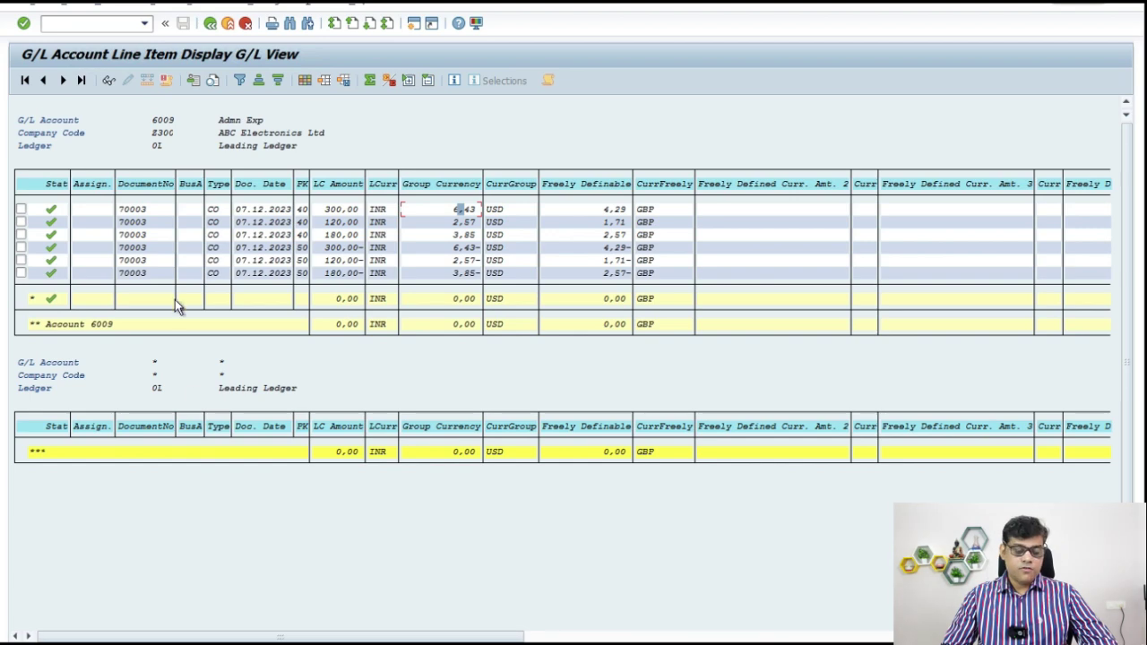
Step: Filter the COPA actual line items for Z300 by the creation date 07.12.2023
click(613, 593)
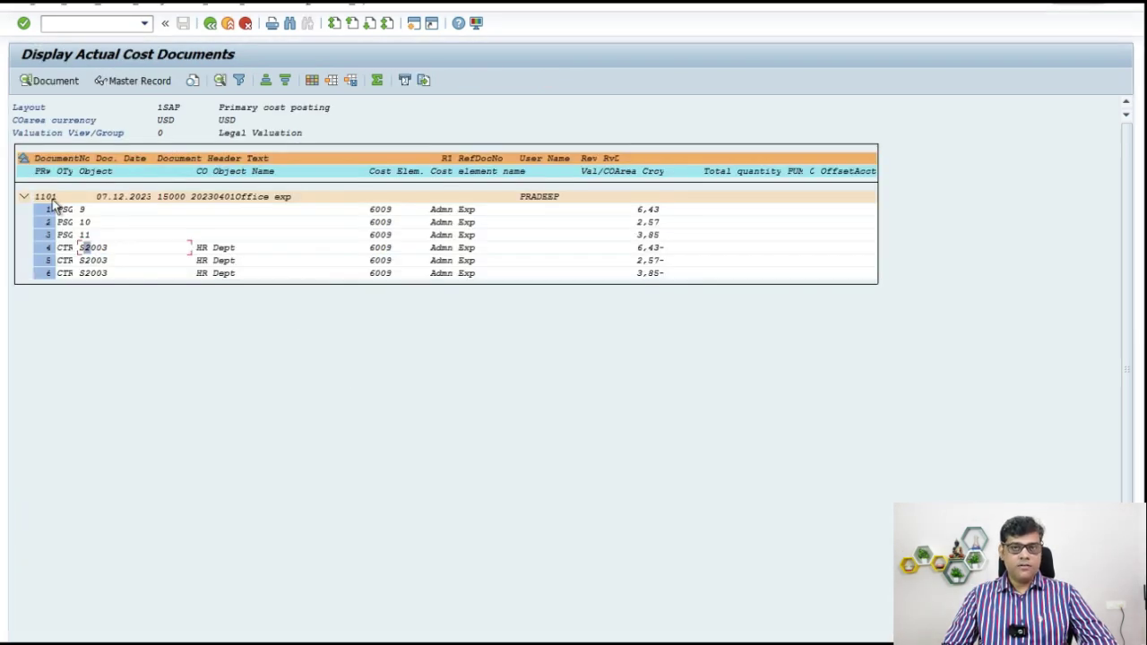
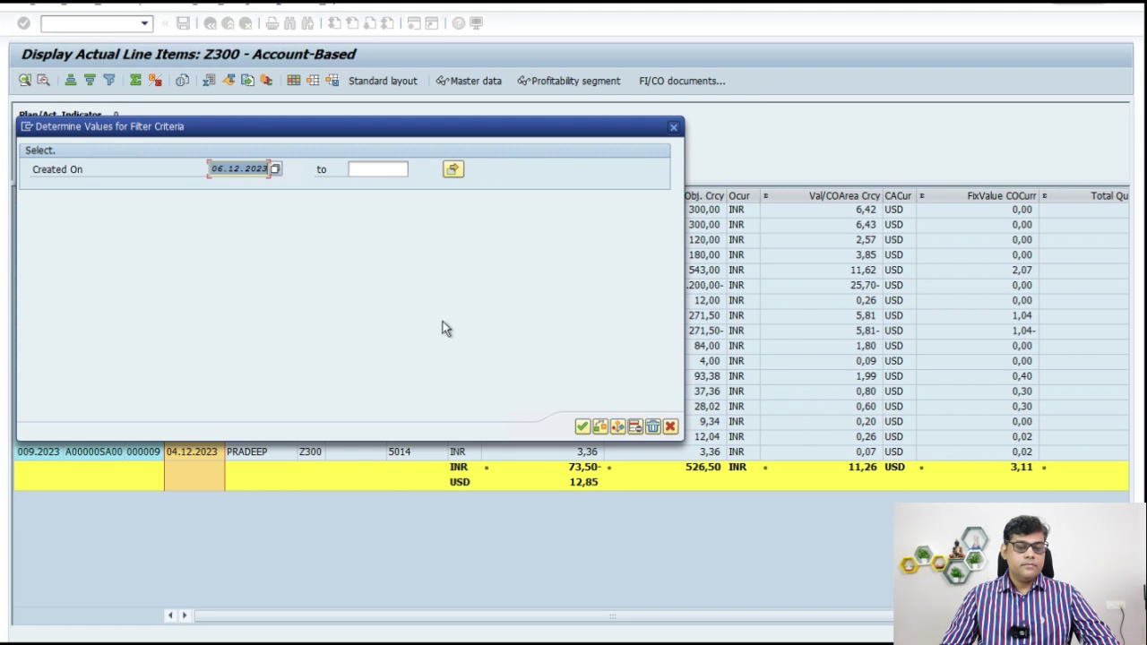
click(277, 170)
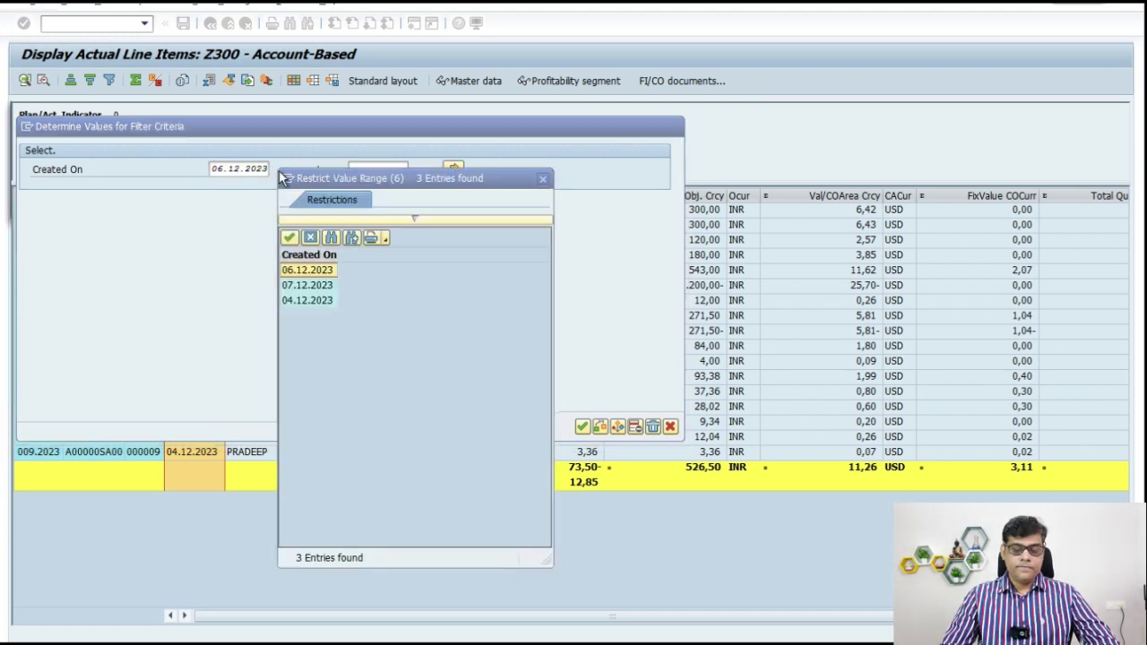
double_click(318, 283)
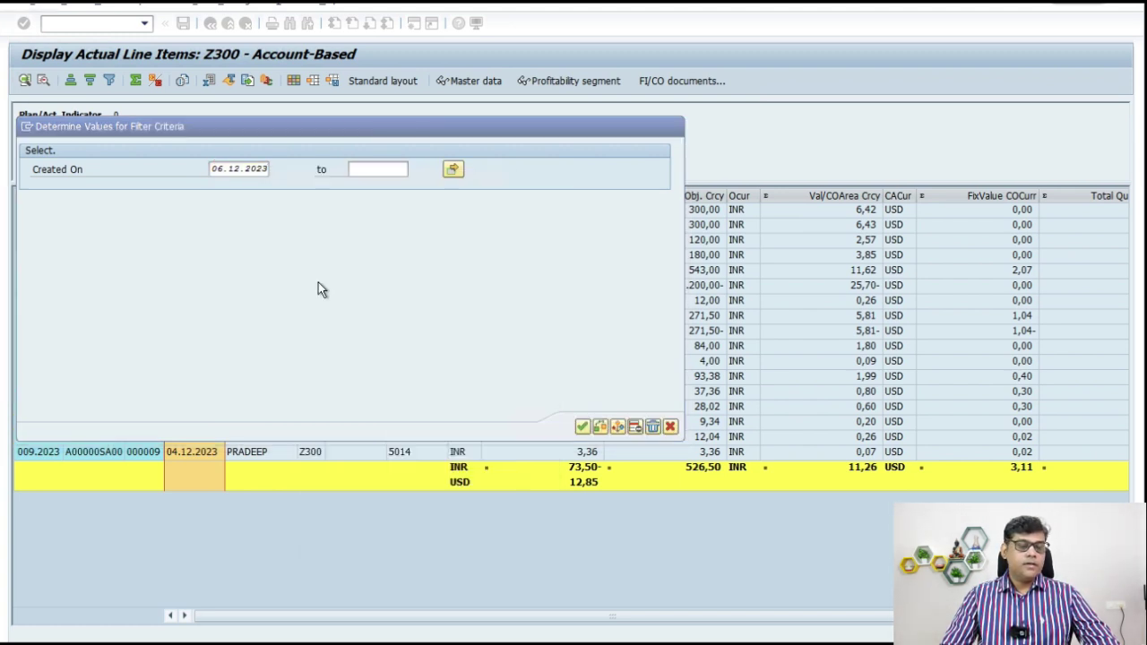
click(582, 426)
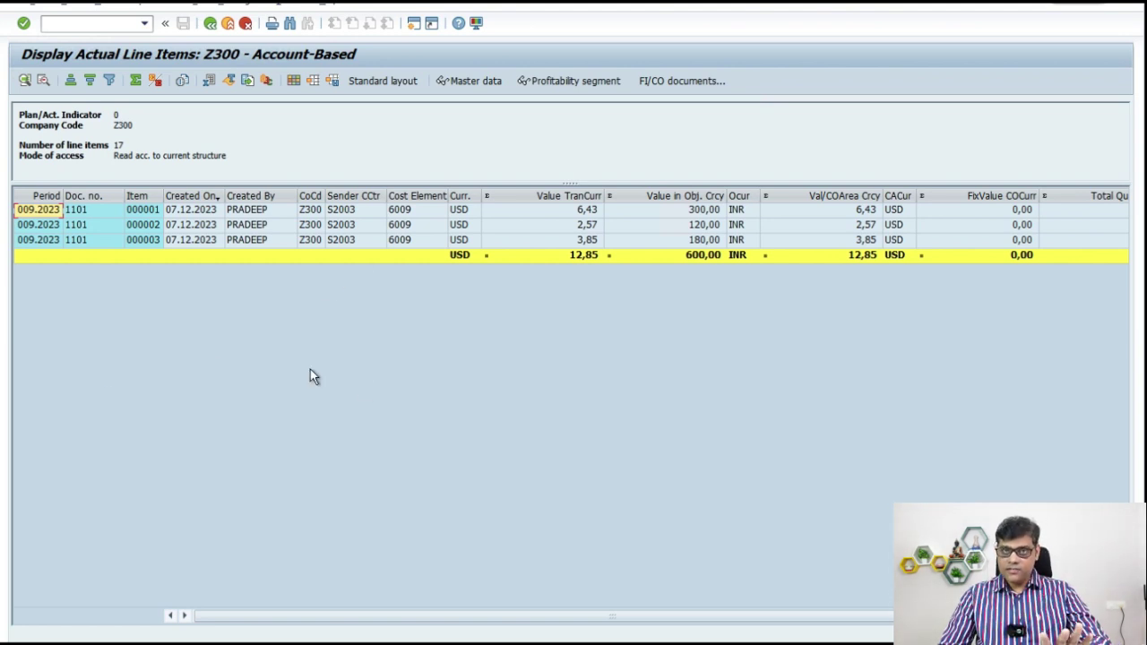
Step: Compare the amounts of the three filtered COPA line items with the account 6009 line items and the cost document
mouse_move(573, 638)
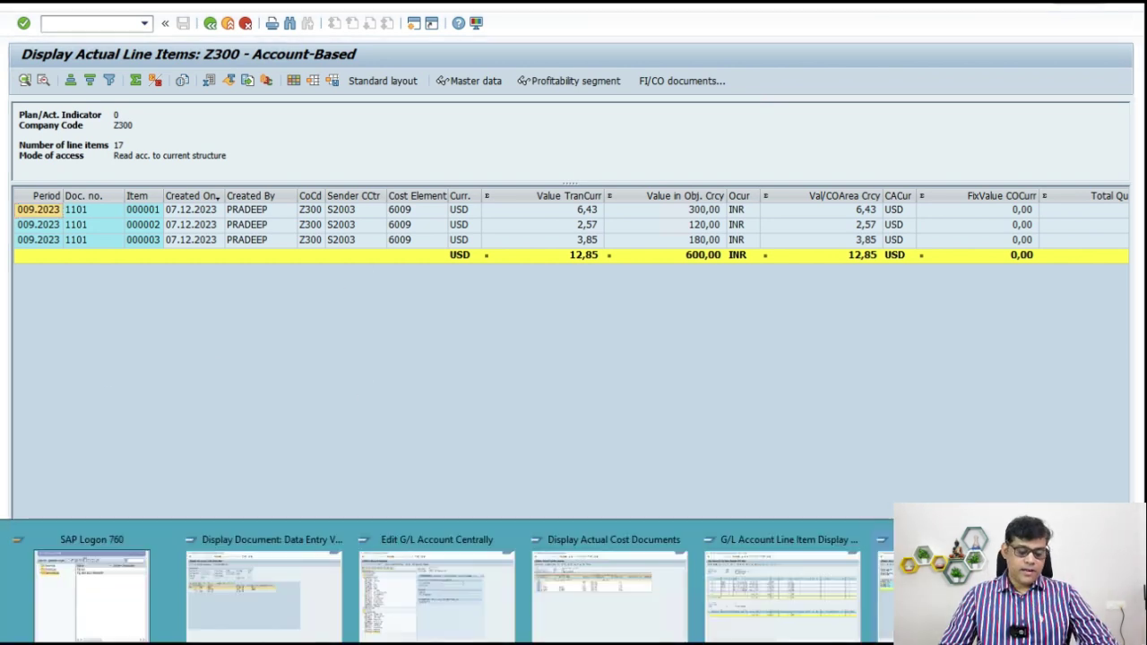
click(745, 598)
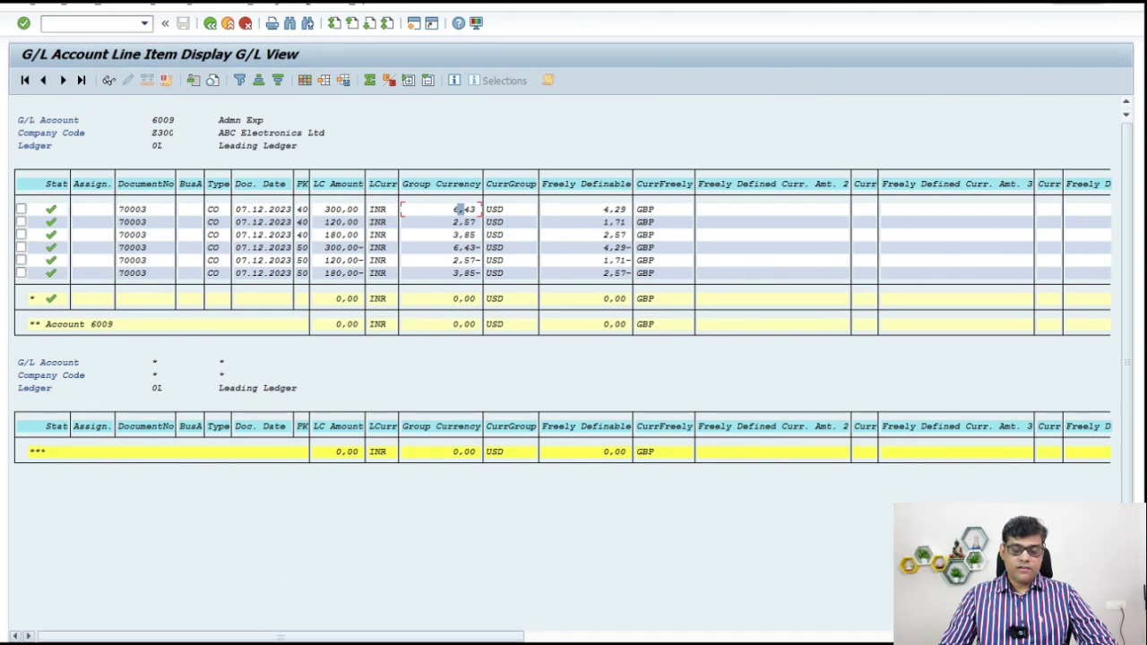
mouse_move(574, 638)
click(628, 599)
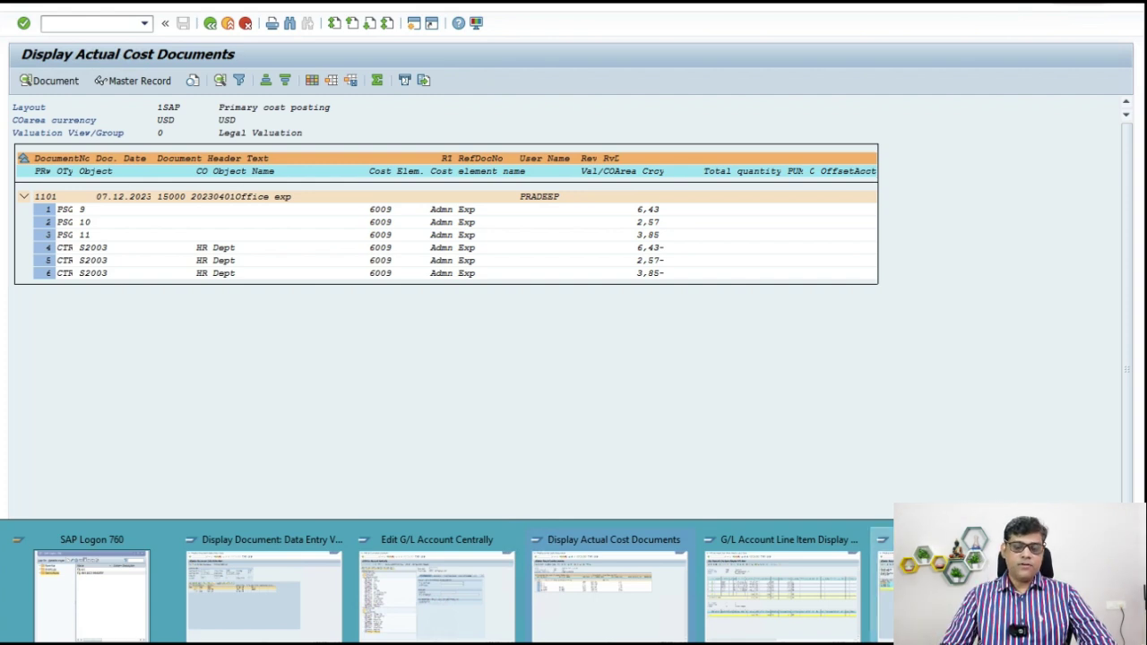
click(784, 582)
click(590, 215)
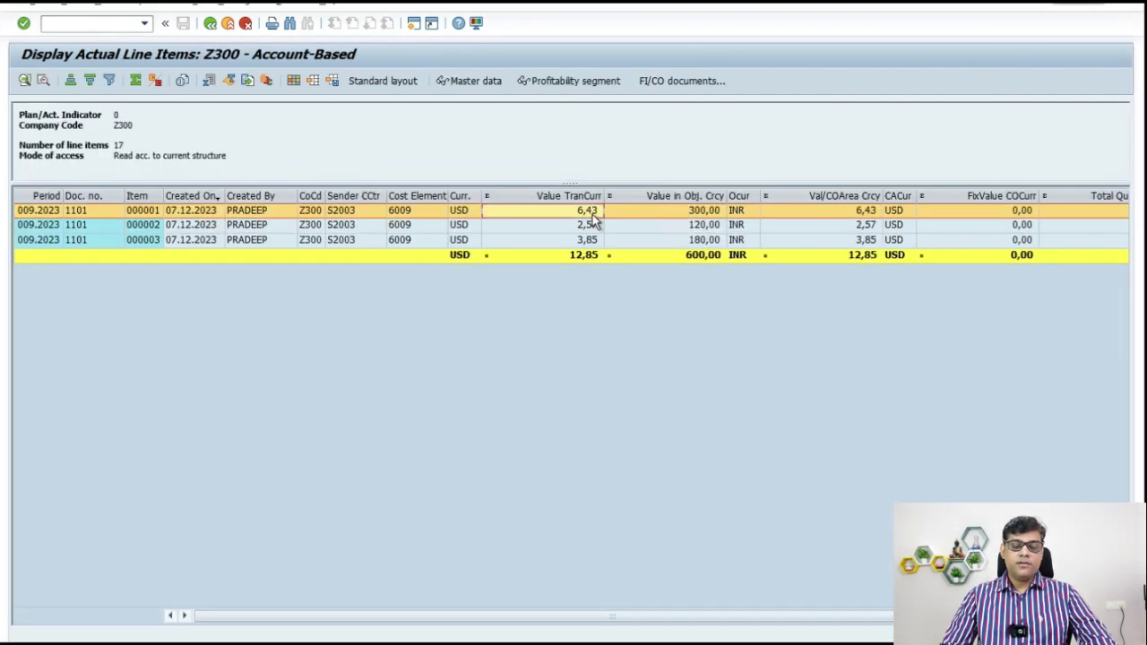
click(582, 229)
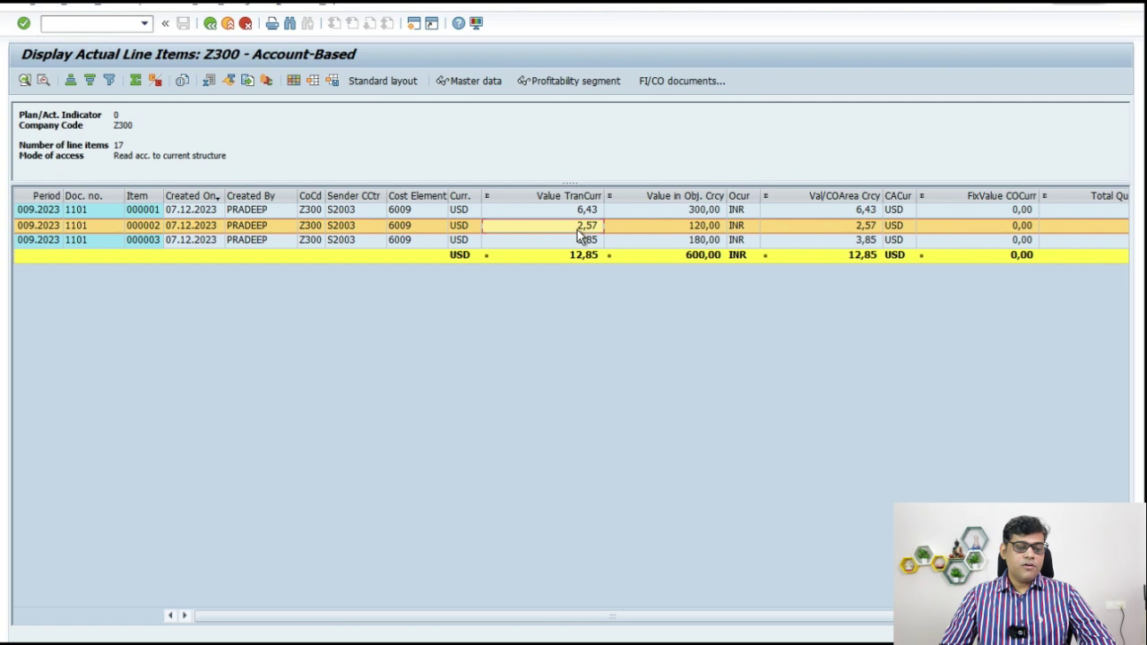
click(586, 244)
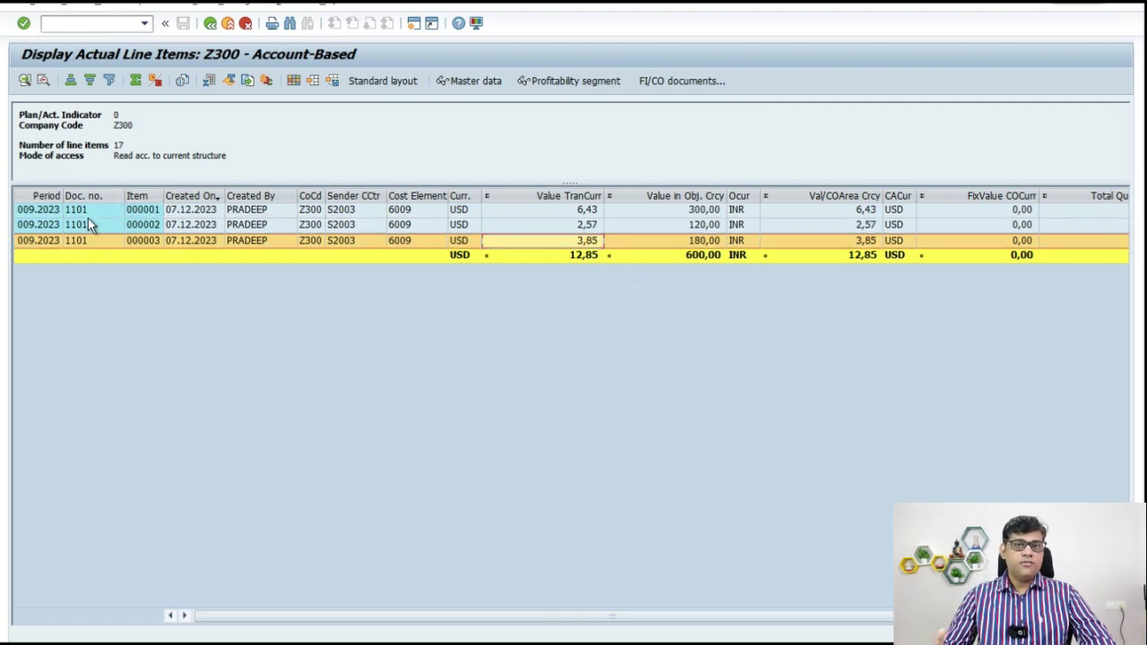
Step: Display the profitability segment of the first COPA line item, check its product value, and close it
click(700, 213)
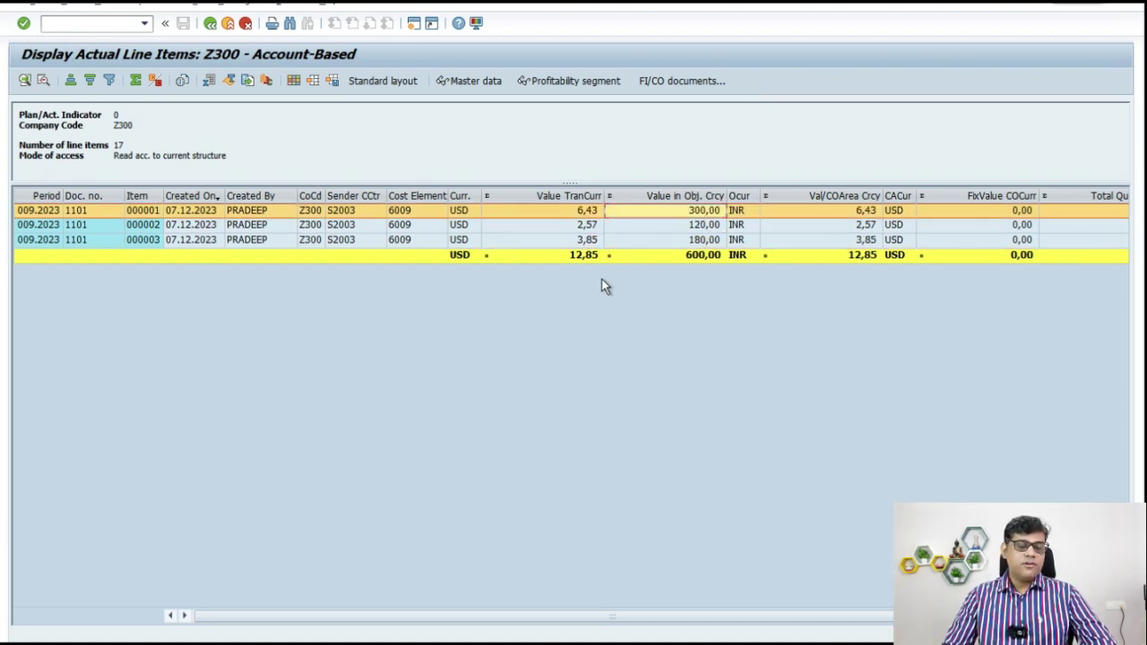
click(550, 83)
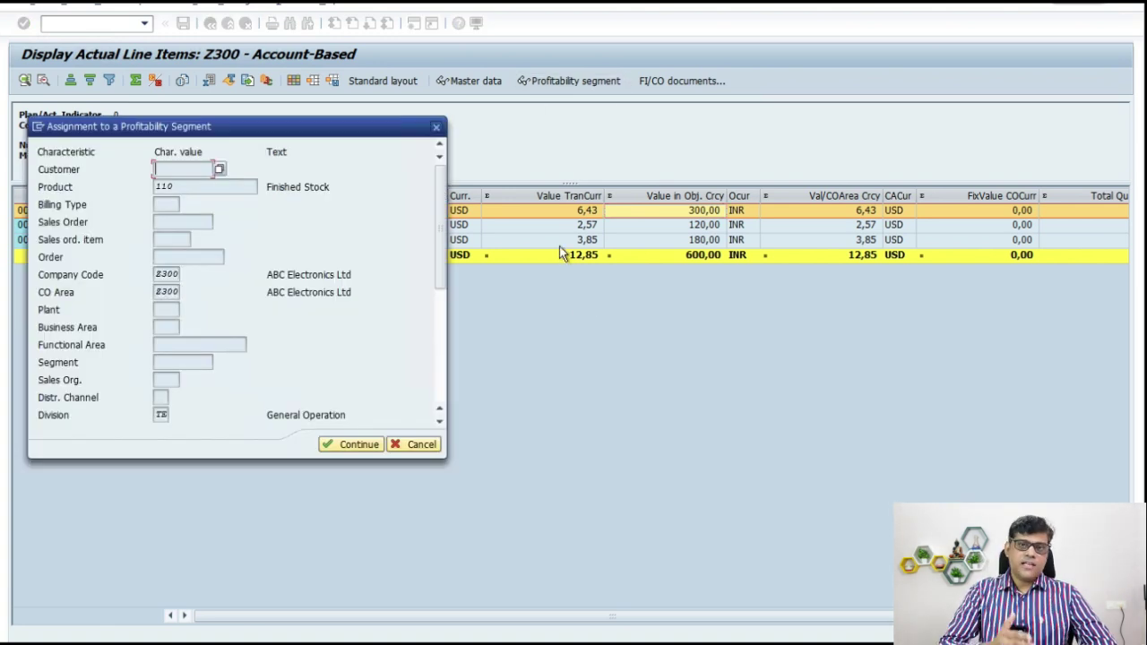
key(Tab)
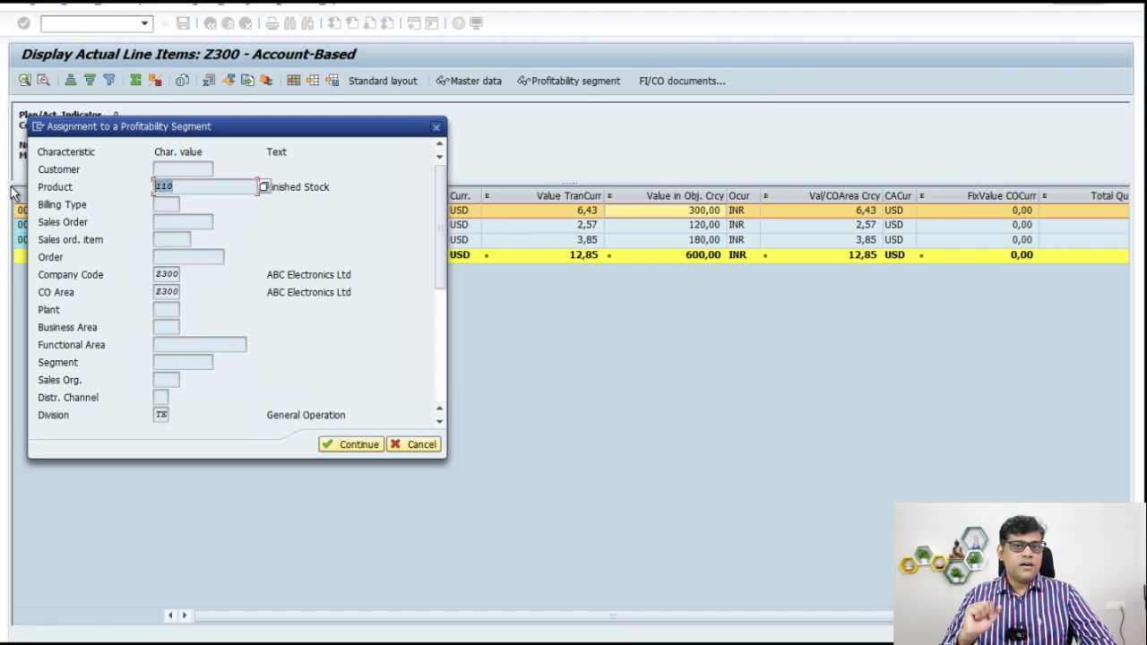
click(415, 444)
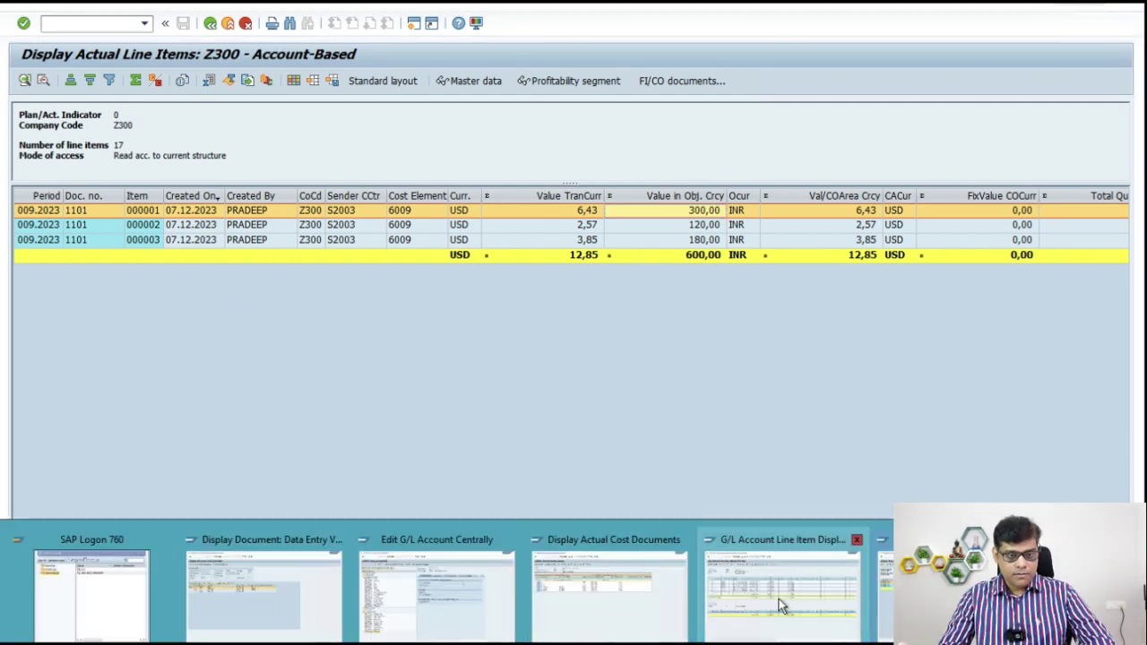
Step: Start the FB03 document display from a new session's SAP Easy Access screen
click(780, 607)
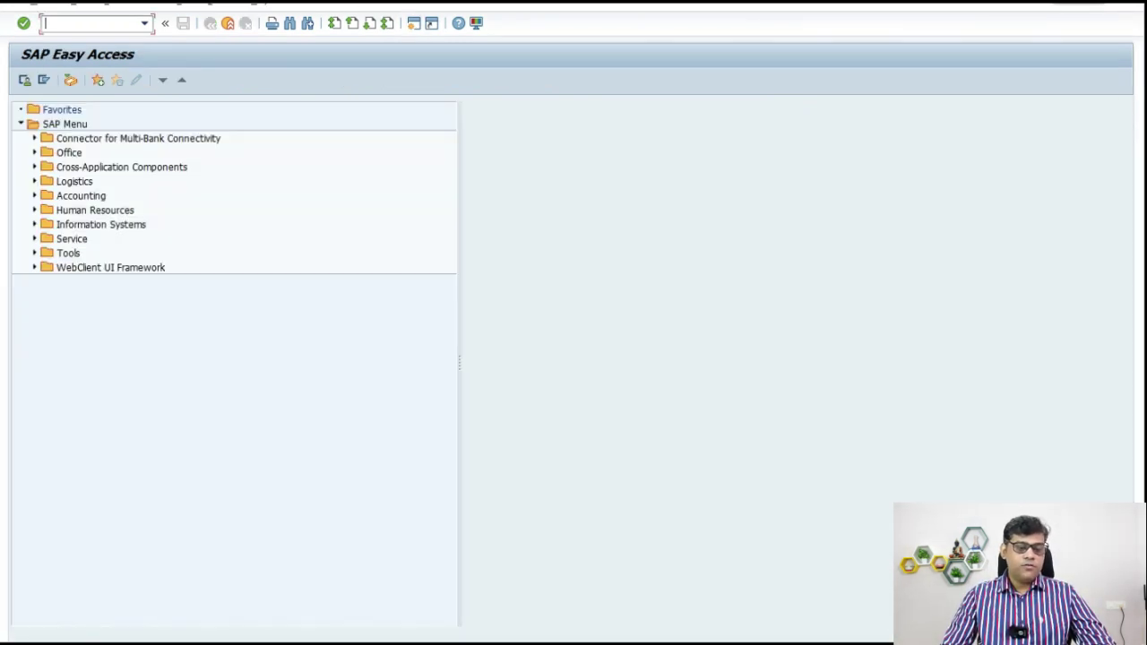
text(fb03)
key(Return)
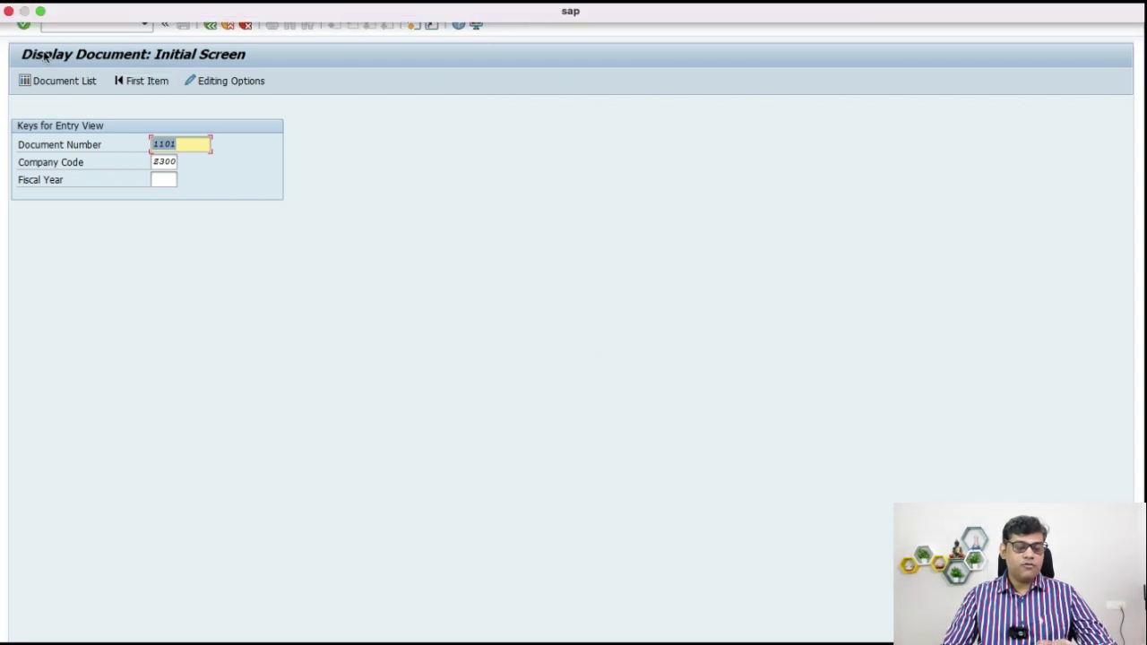
Step: Look up the posting's document number in the account 6009 line items, display document 70003 for company code Z300, and check its posting date
click(583, 641)
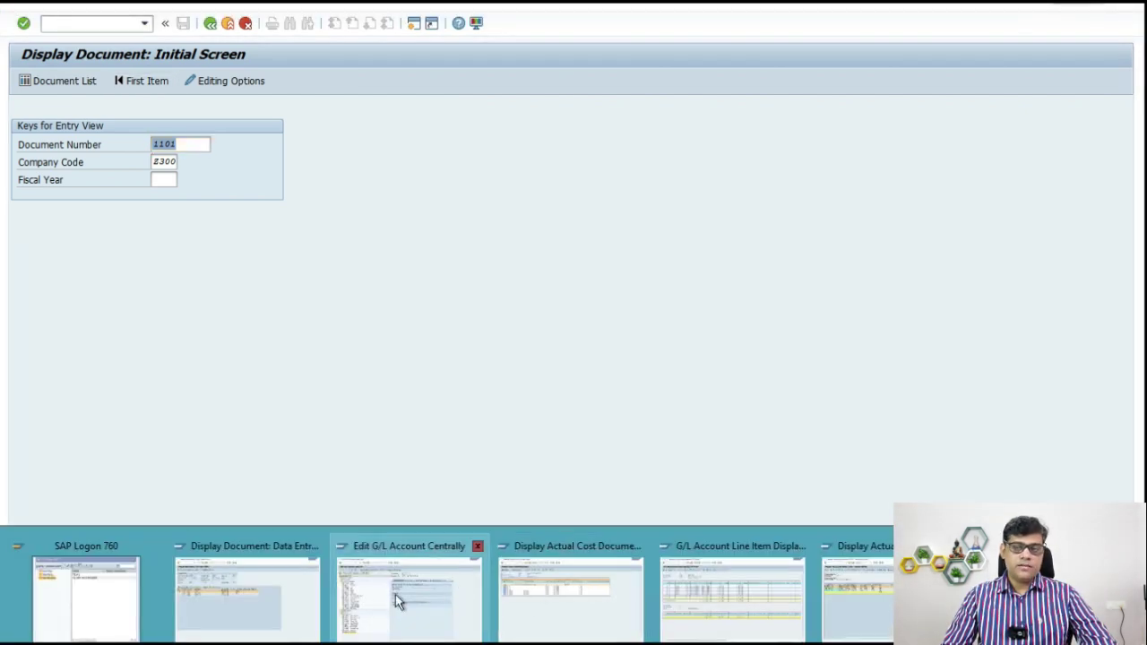
click(274, 597)
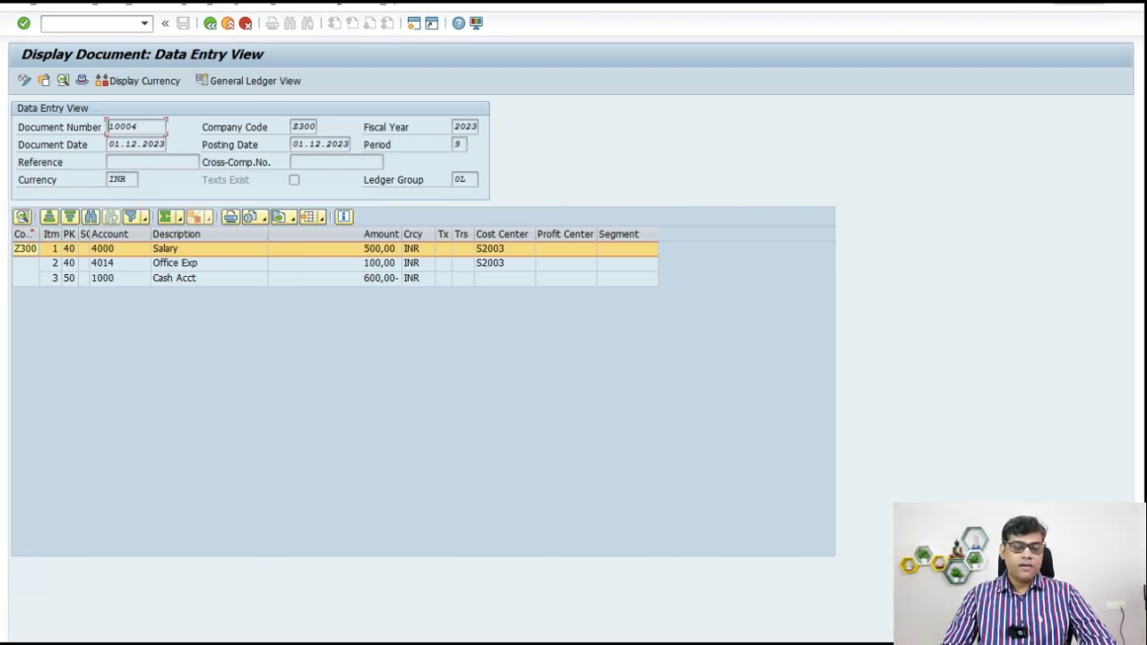
click(583, 642)
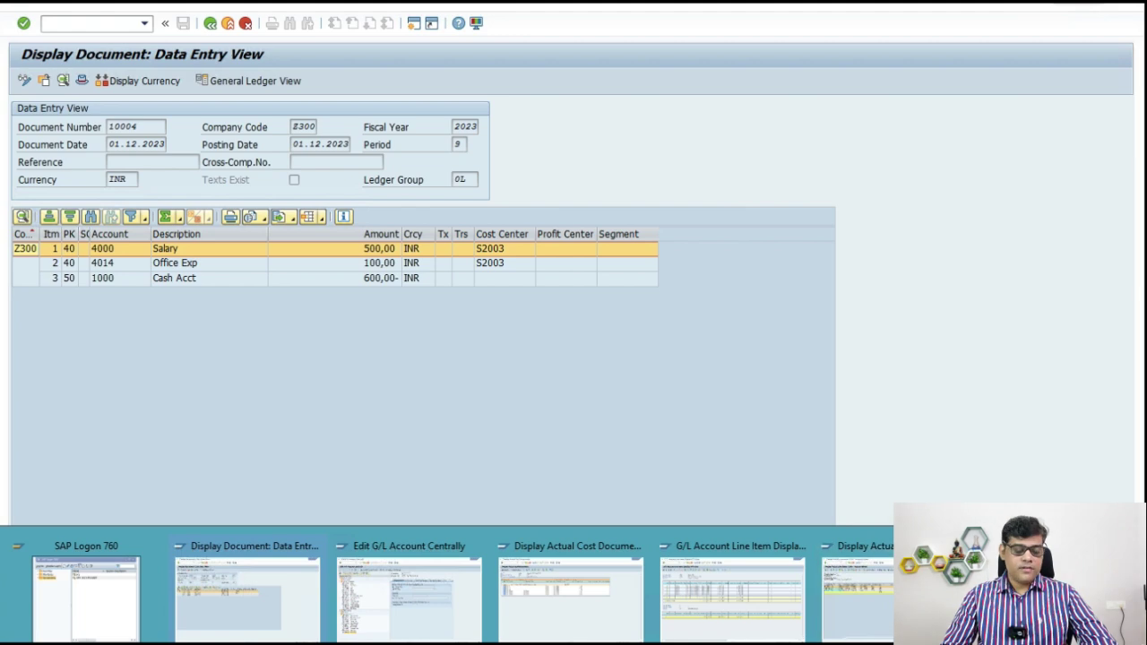
click(756, 607)
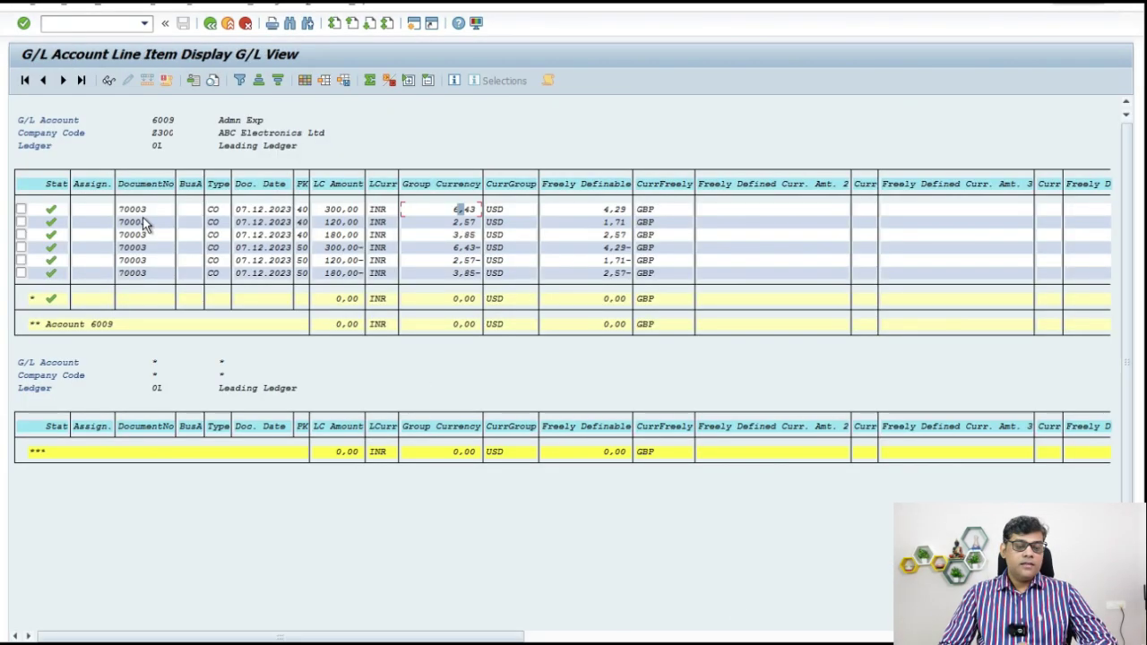
click(583, 642)
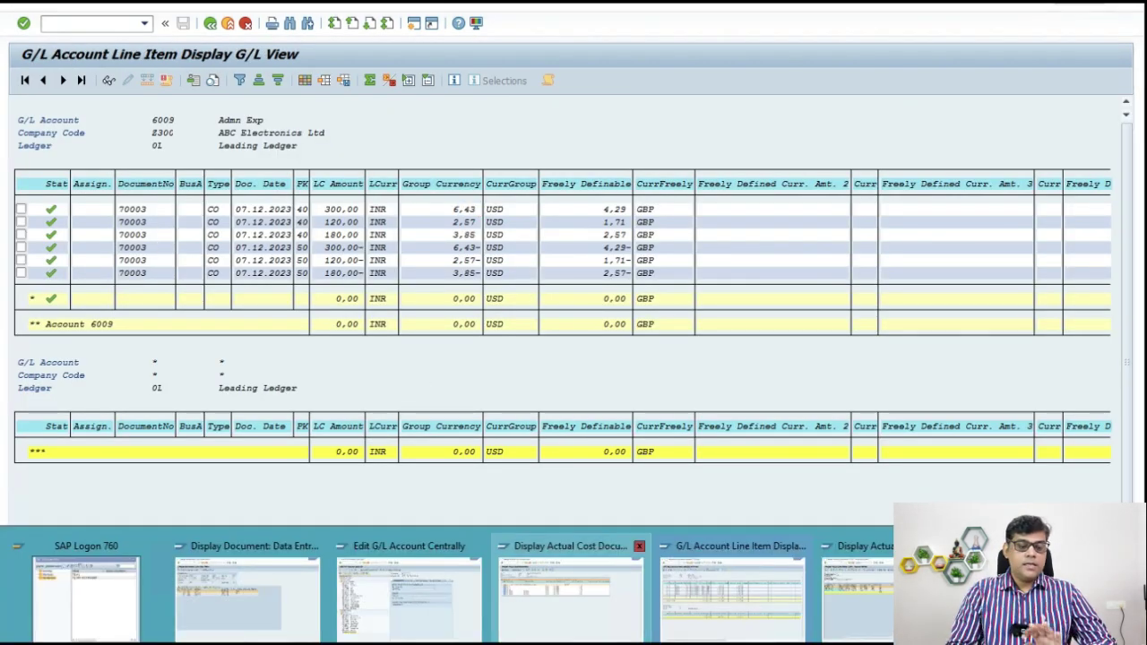
click(856, 586)
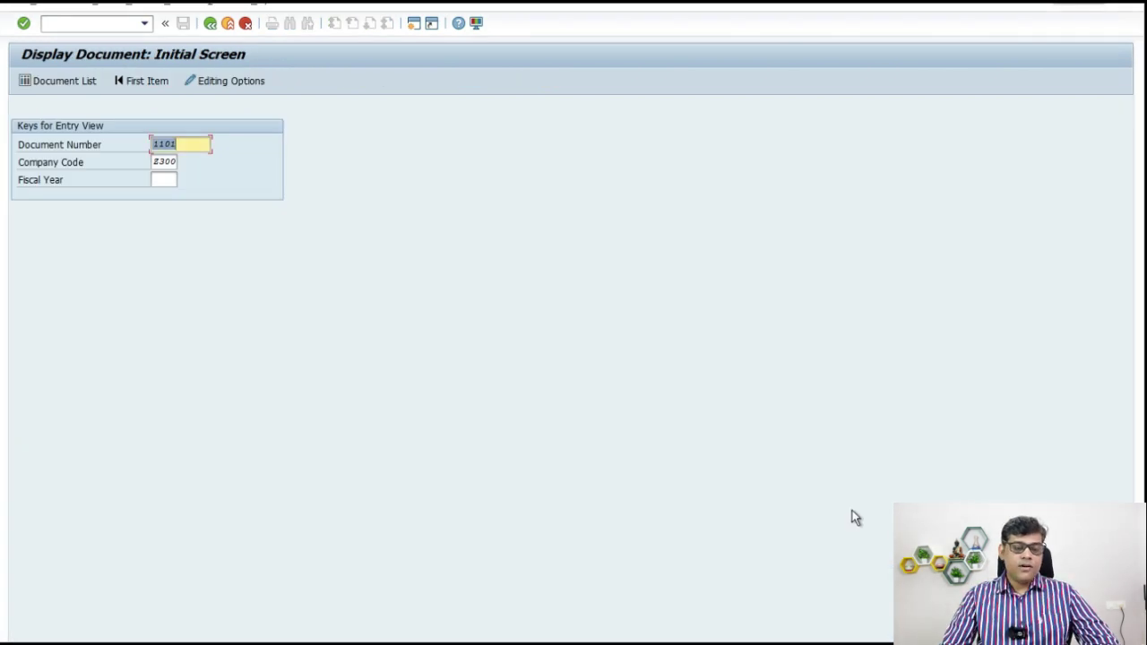
text(70003)
key(Return)
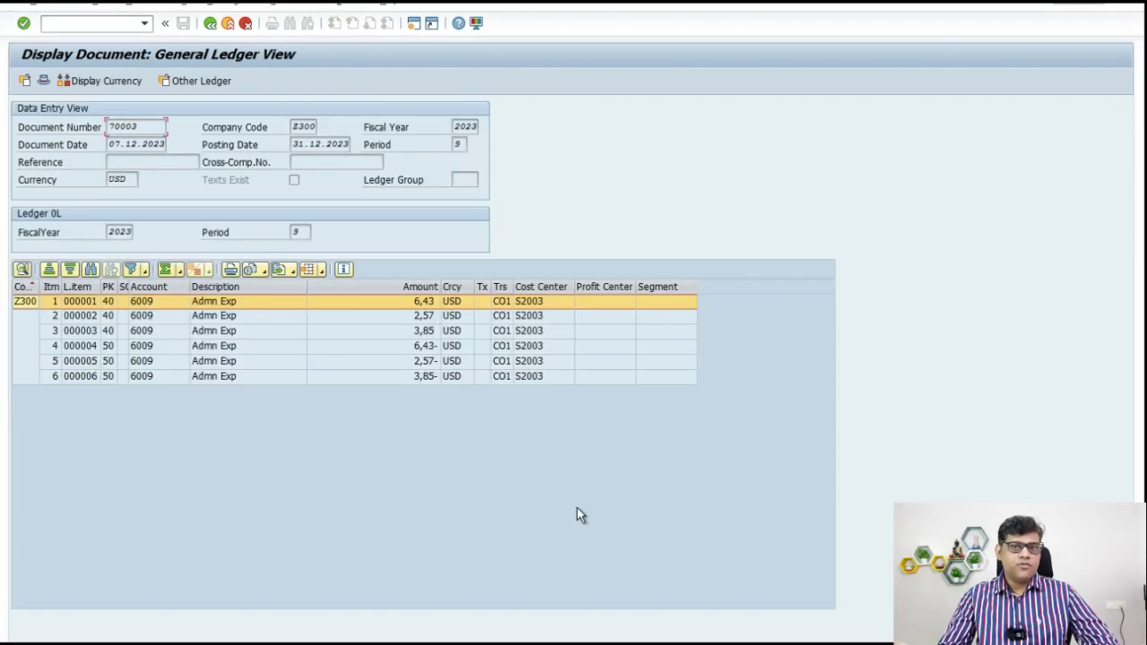
double_click(296, 144)
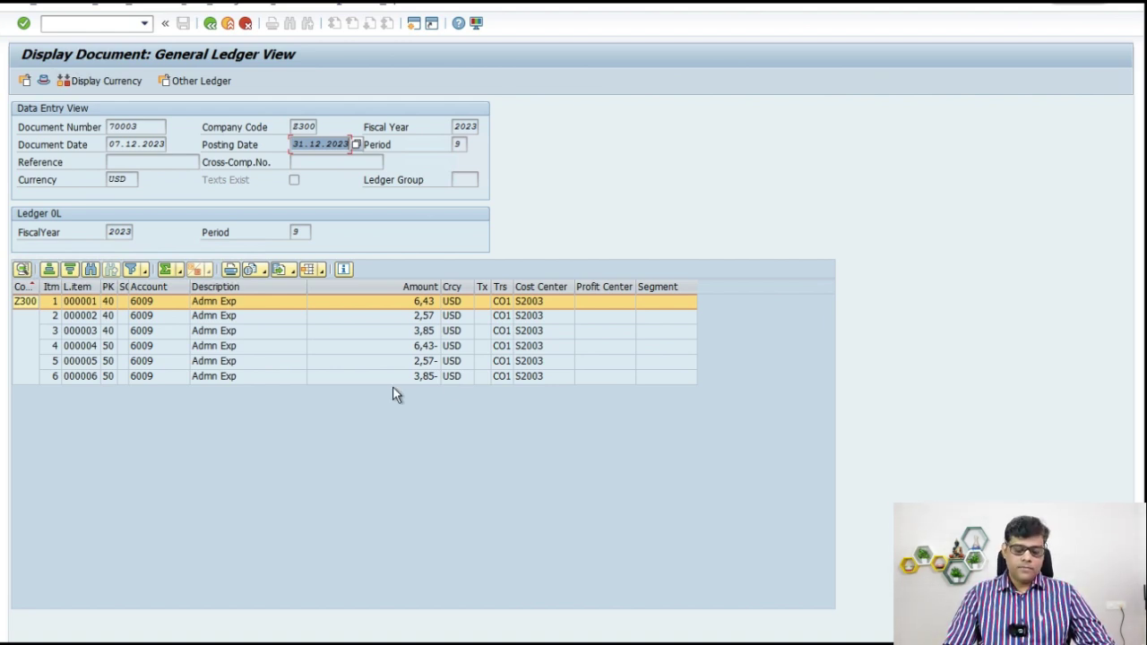
Step: Open the universal journal table ACDOCA with transaction SE16N in a new session
click(415, 29)
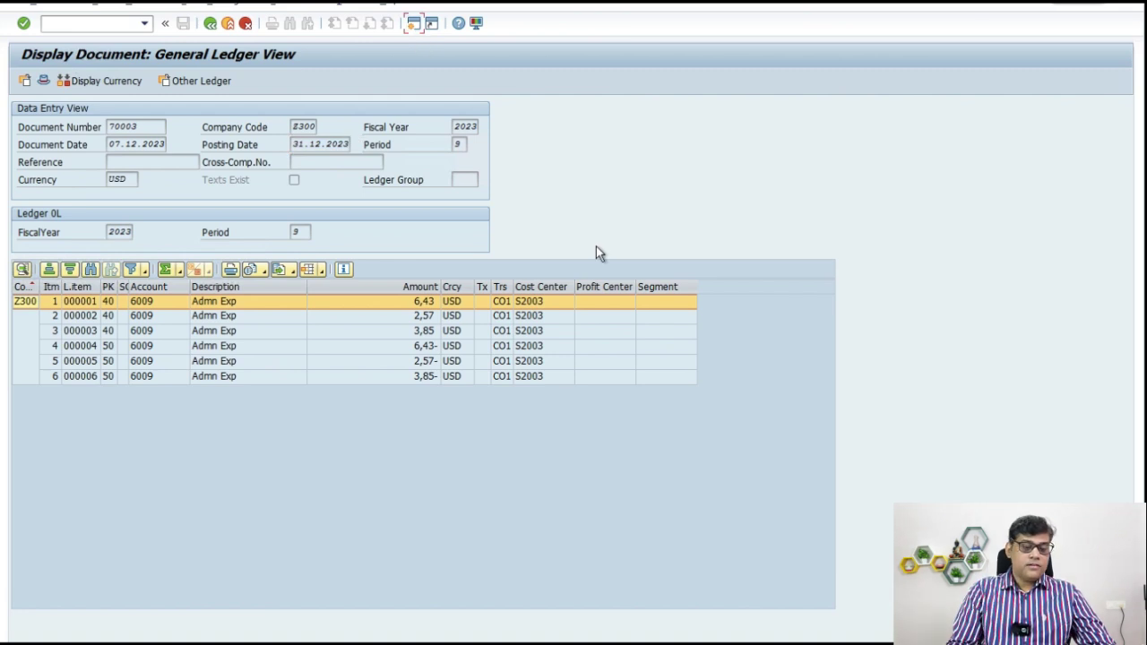
text(se16n)
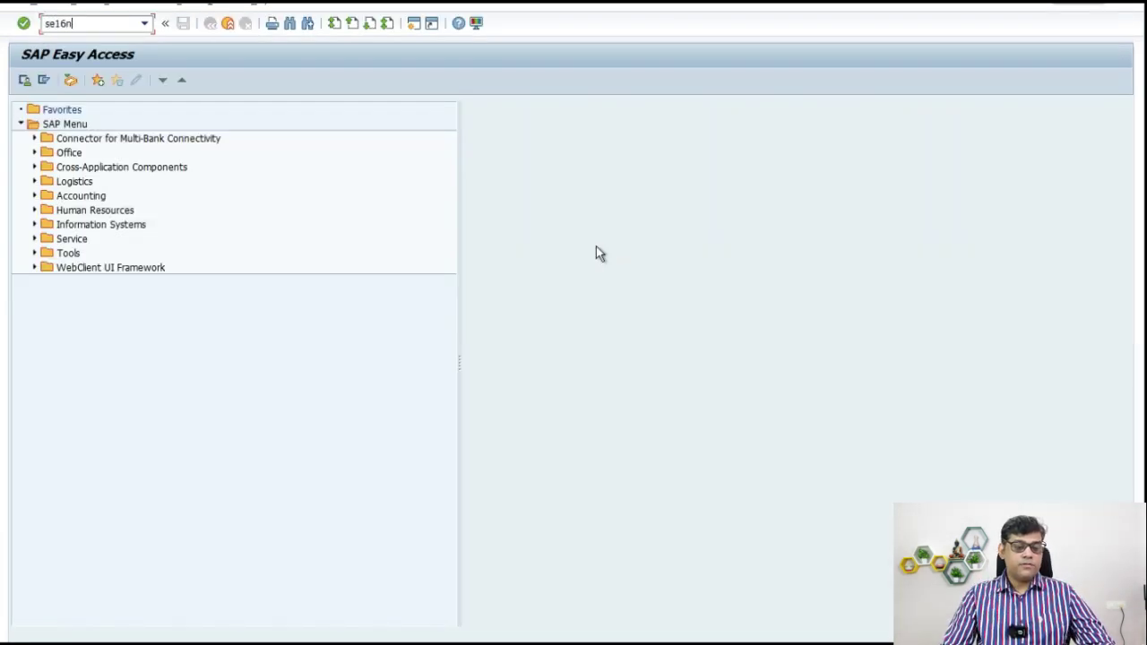
key(Return)
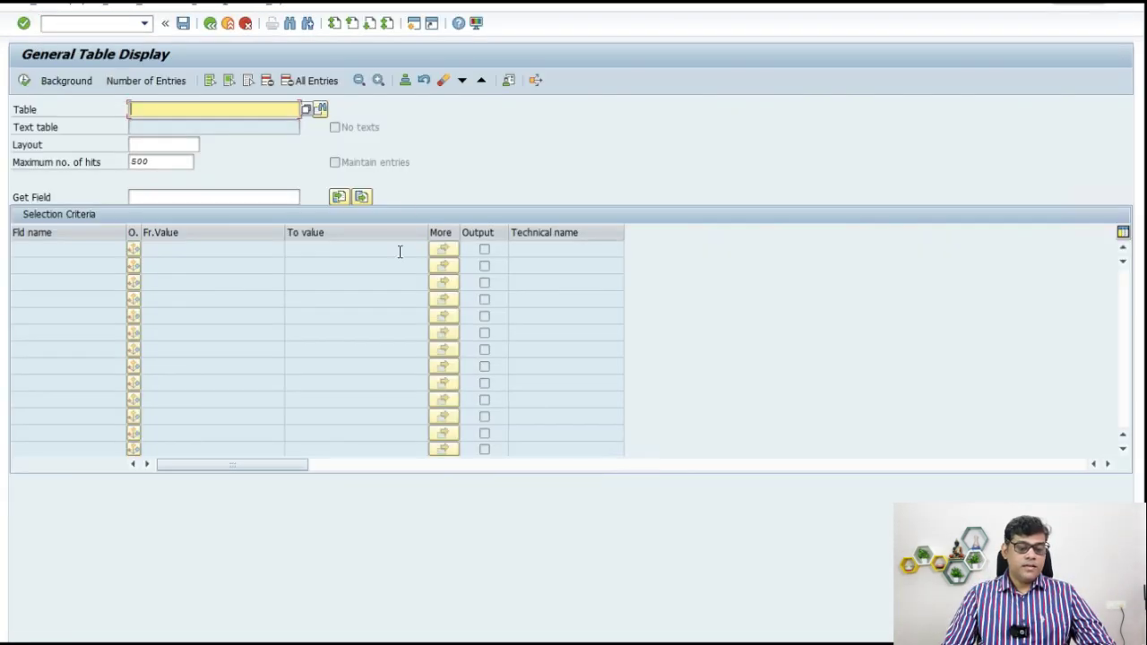
text(ekkoca)
key(Return)
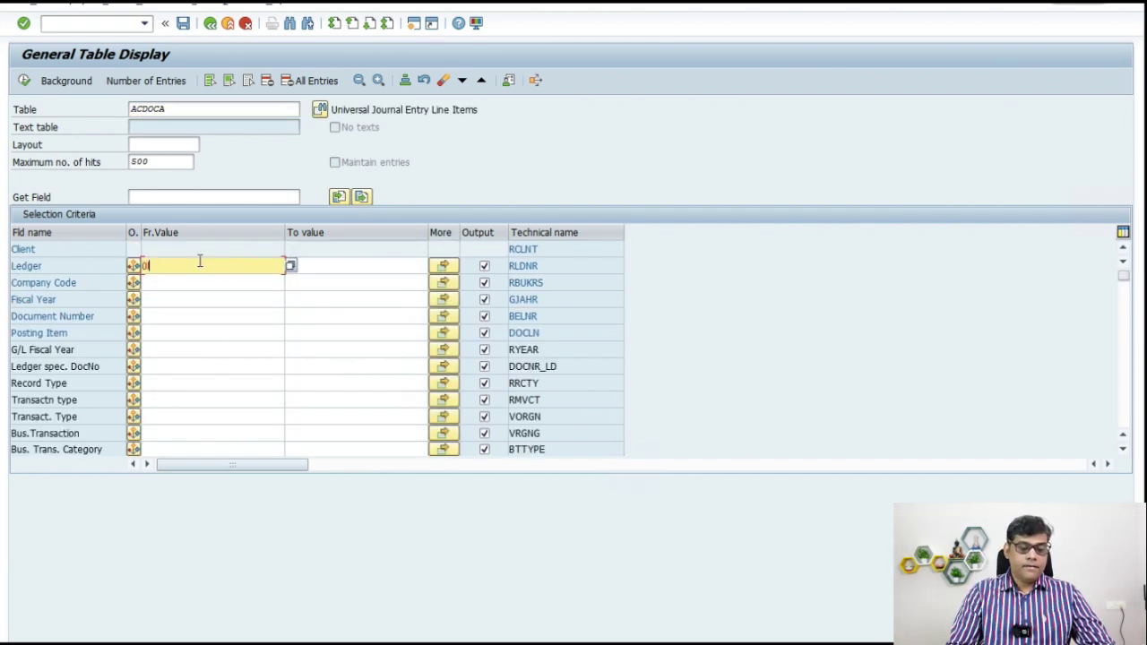
Step: Restrict the ACDOCA selection to ledger 0L and company code Z300
text(0l)
click(259, 279)
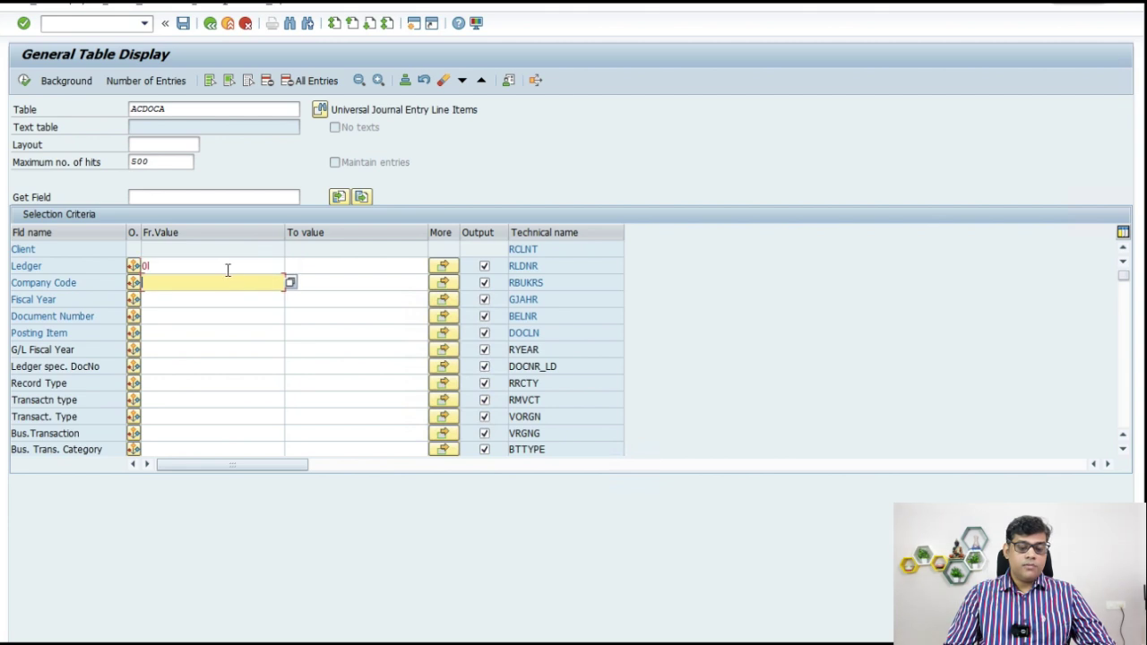
text(z300)
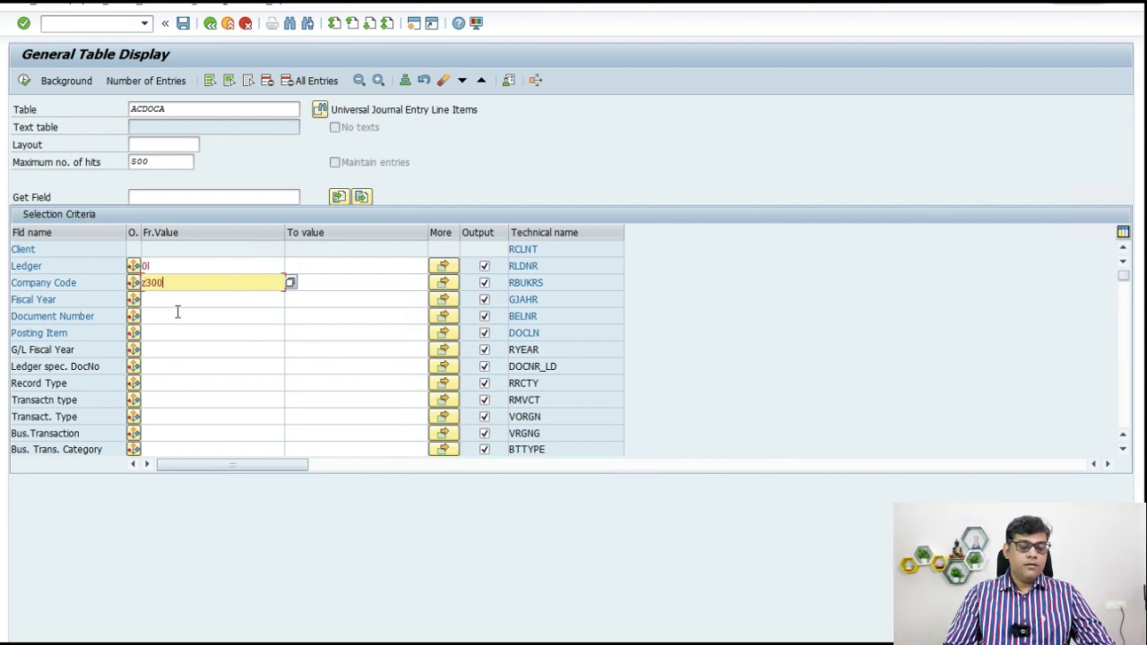
Step: Add document numbers 10004 and 70003 as multiple selection values, checking the open document displays, and execute the ACDOCA selection
click(176, 315)
click(444, 318)
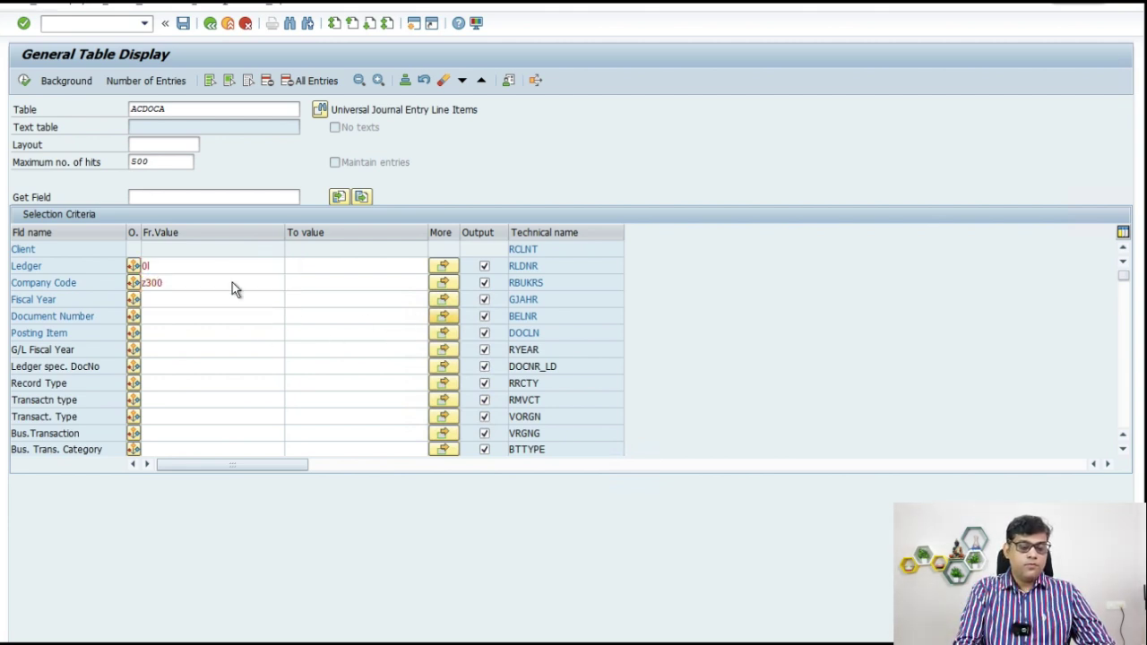
text(1)
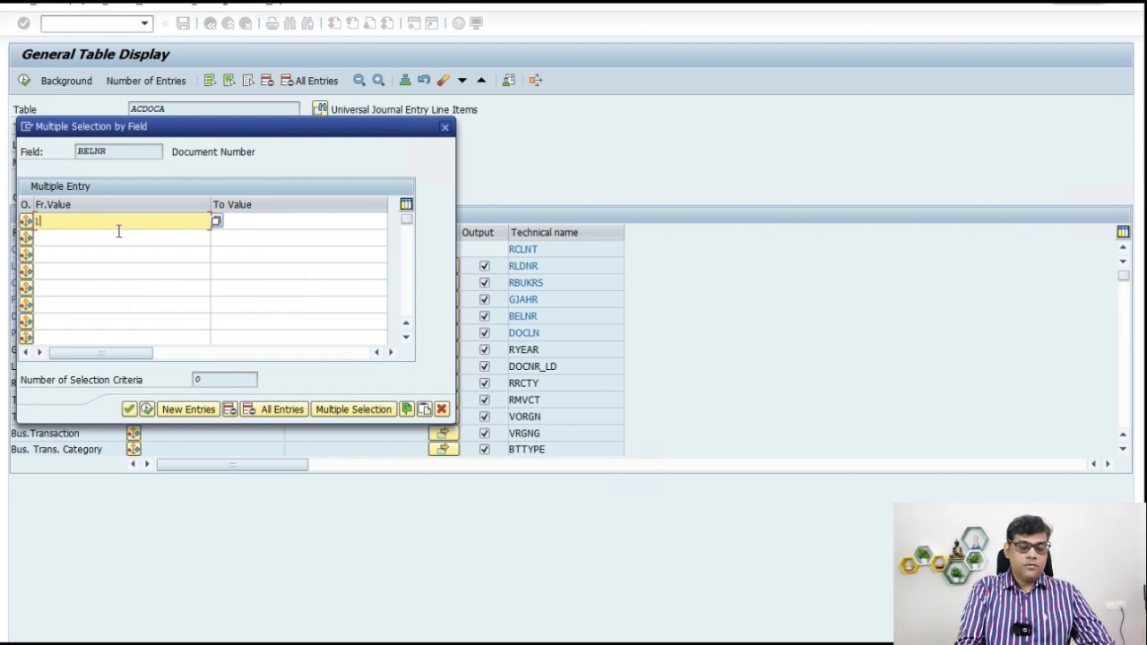
text(00)
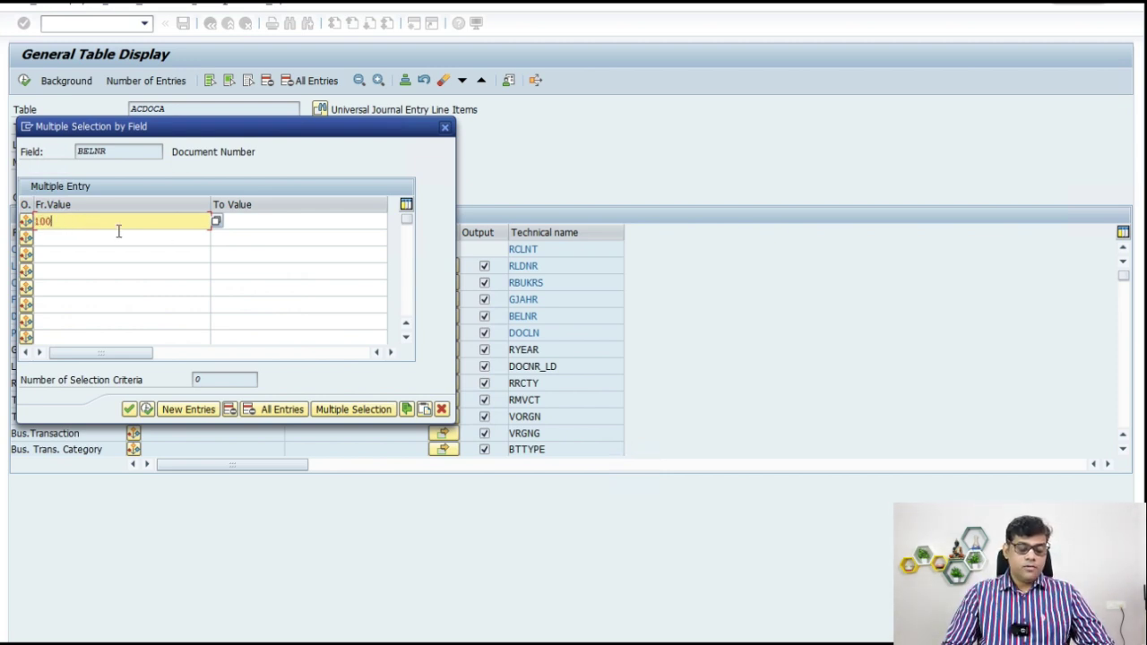
text(04)
key(Tab)
key(Tab)
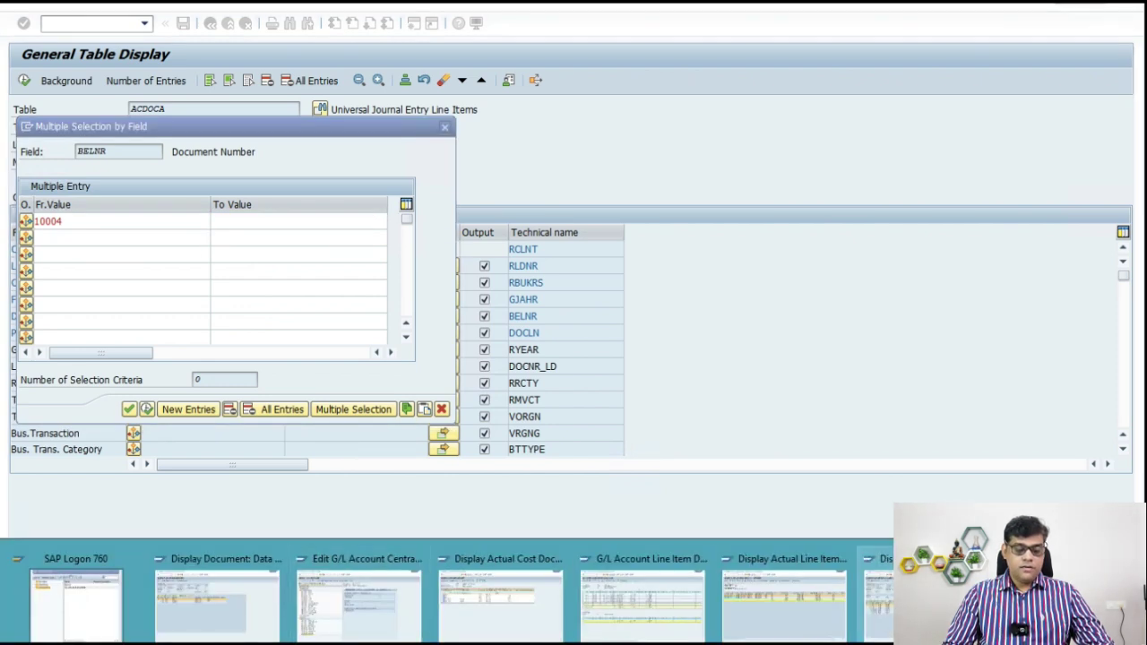
click(224, 596)
click(139, 126)
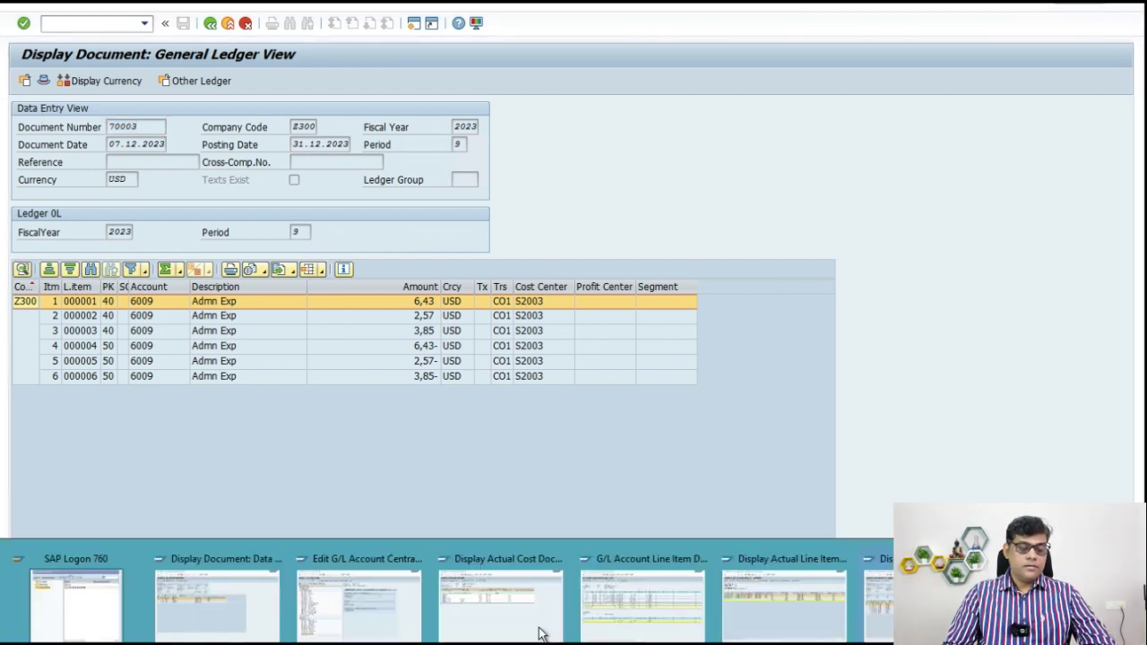
click(543, 628)
click(75, 239)
text(70003)
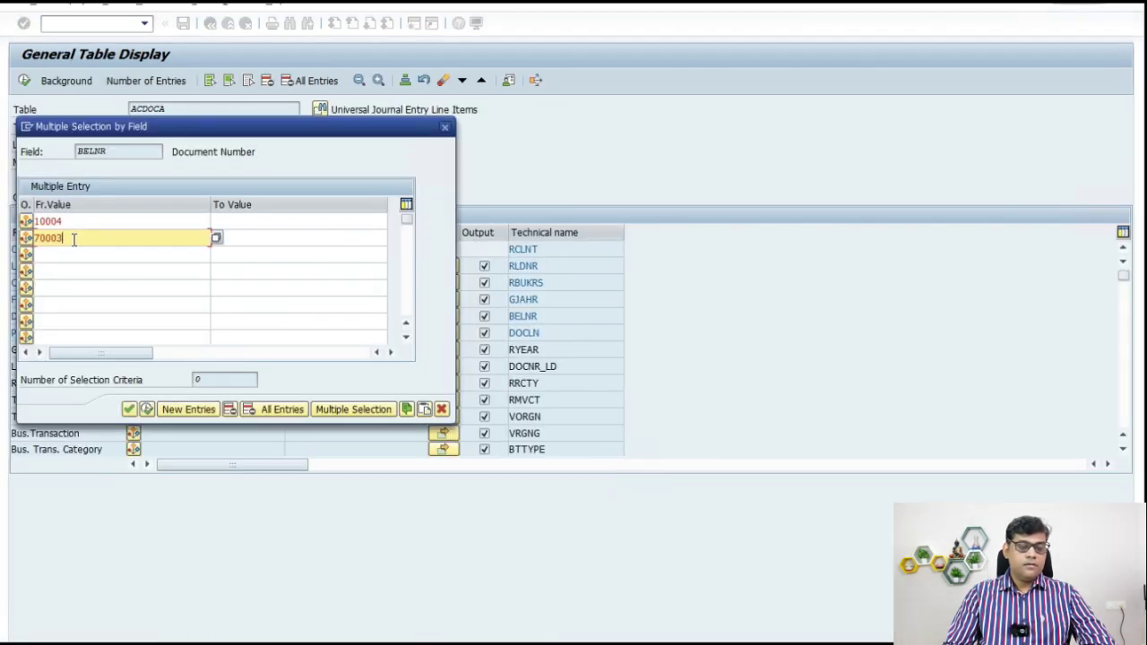
click(144, 409)
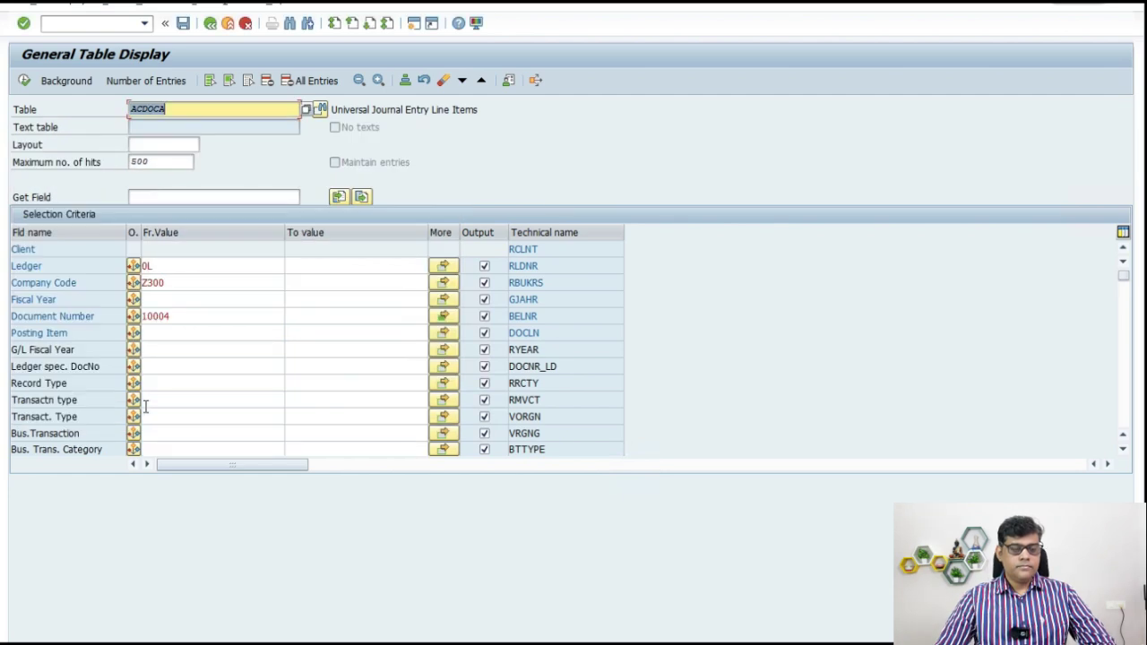
click(24, 80)
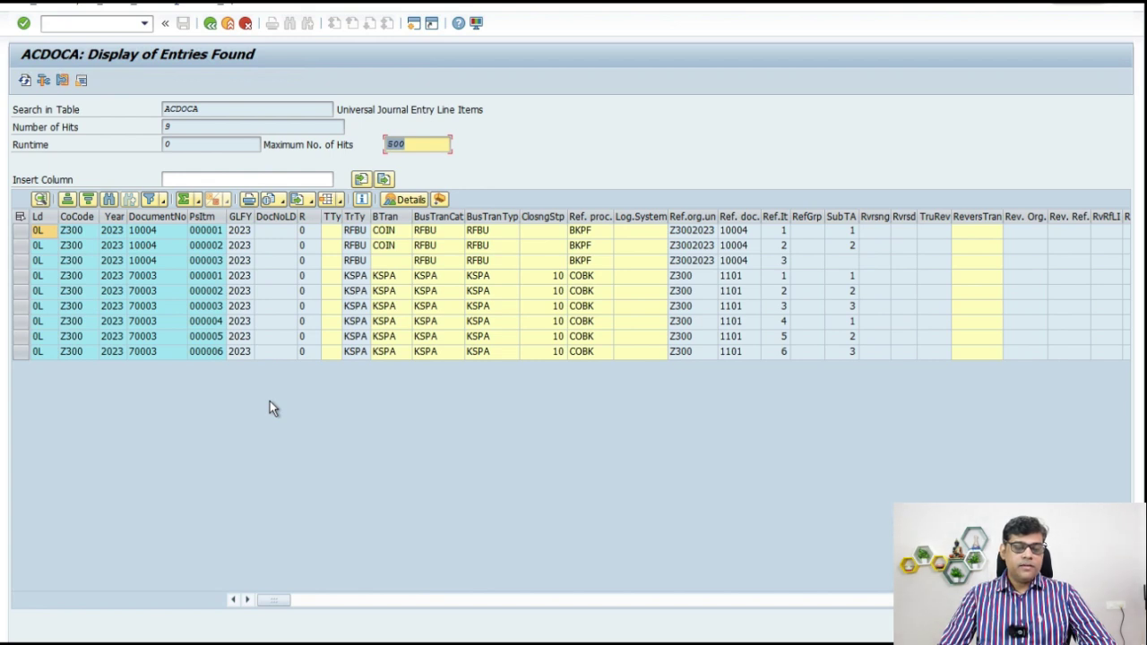
click(277, 199)
click(311, 200)
click(312, 201)
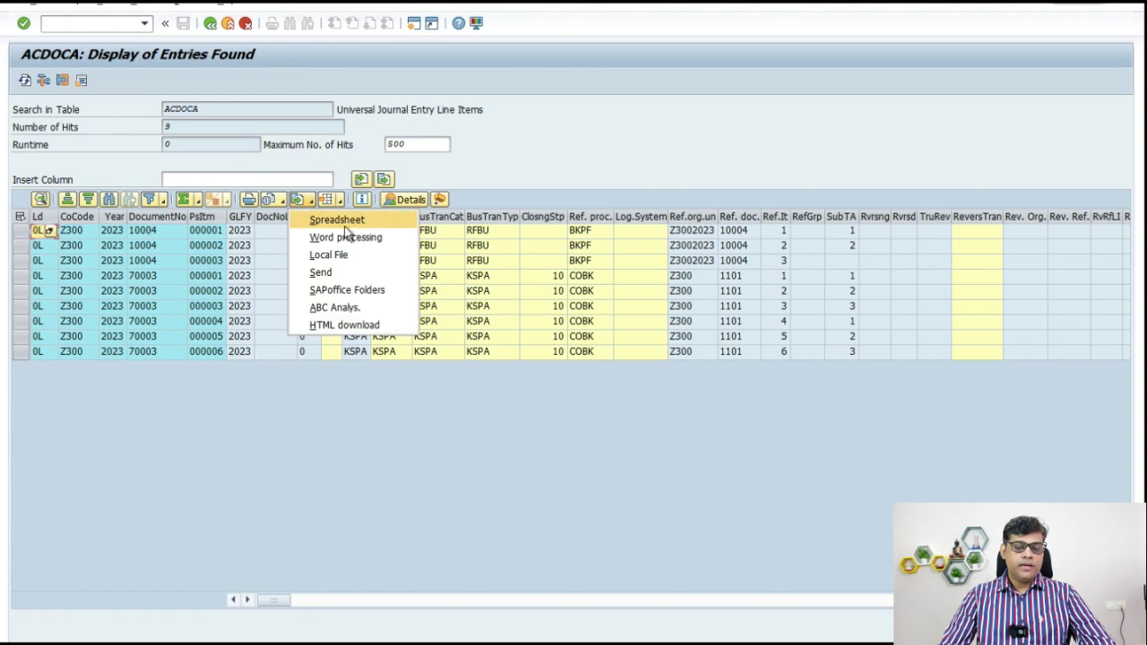
click(345, 226)
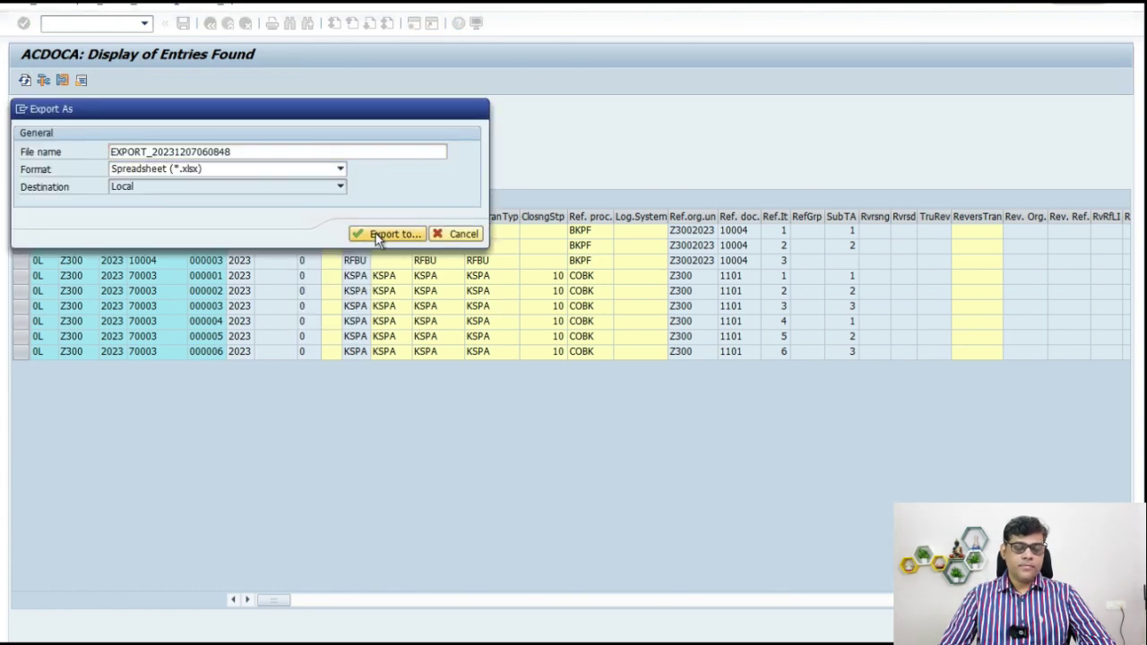
click(375, 233)
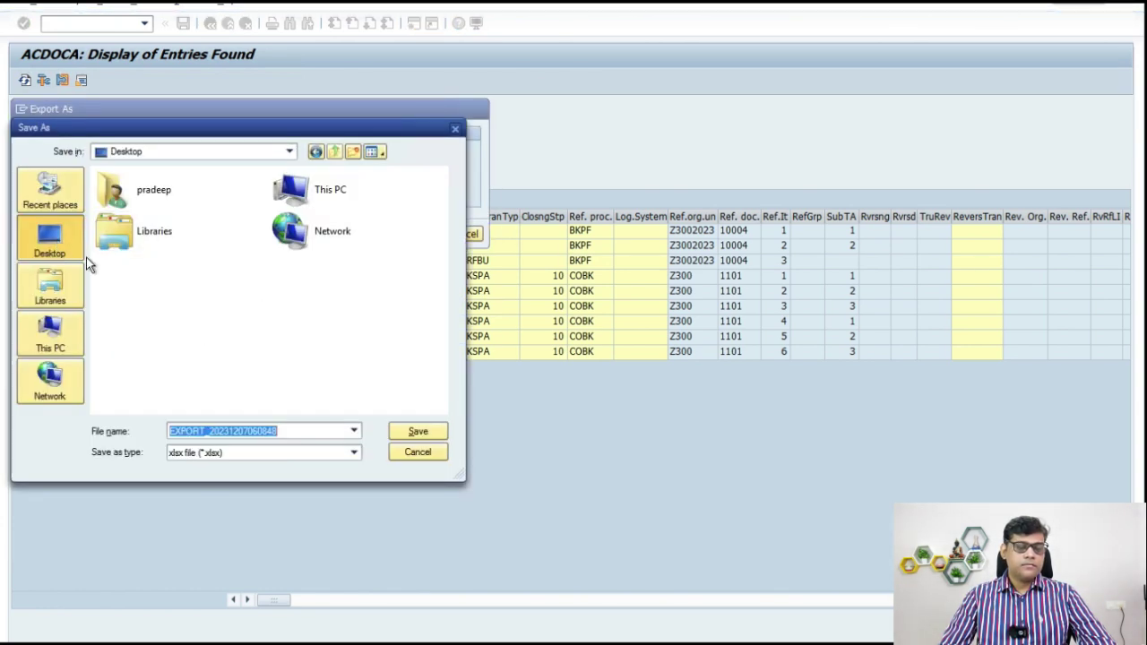
click(437, 432)
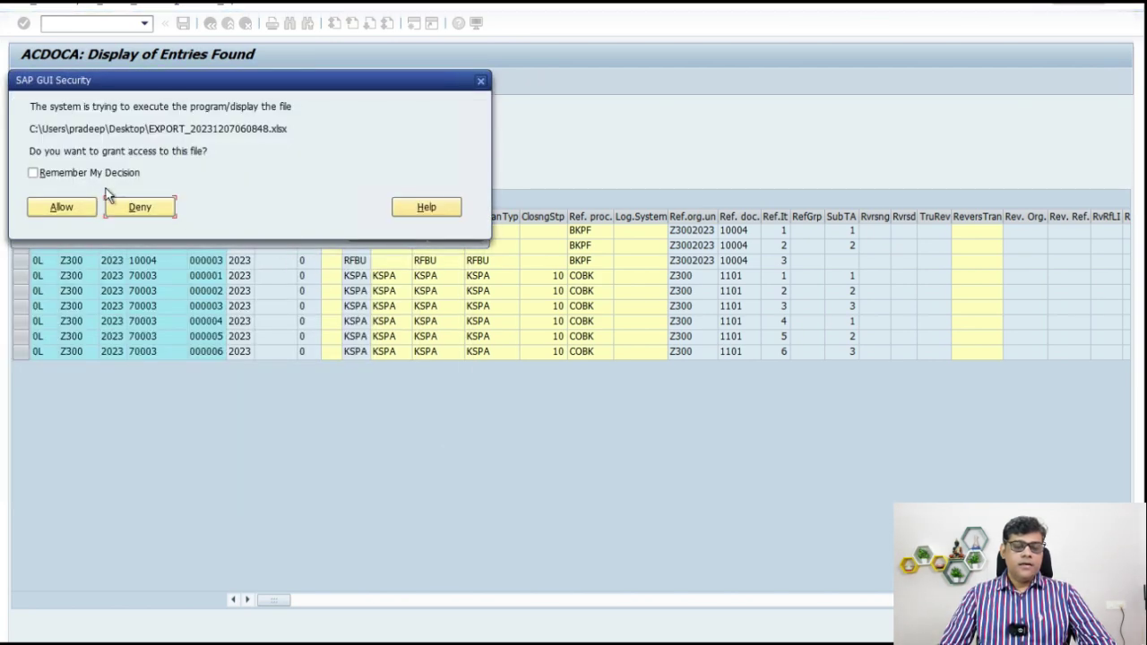
click(33, 172)
click(82, 207)
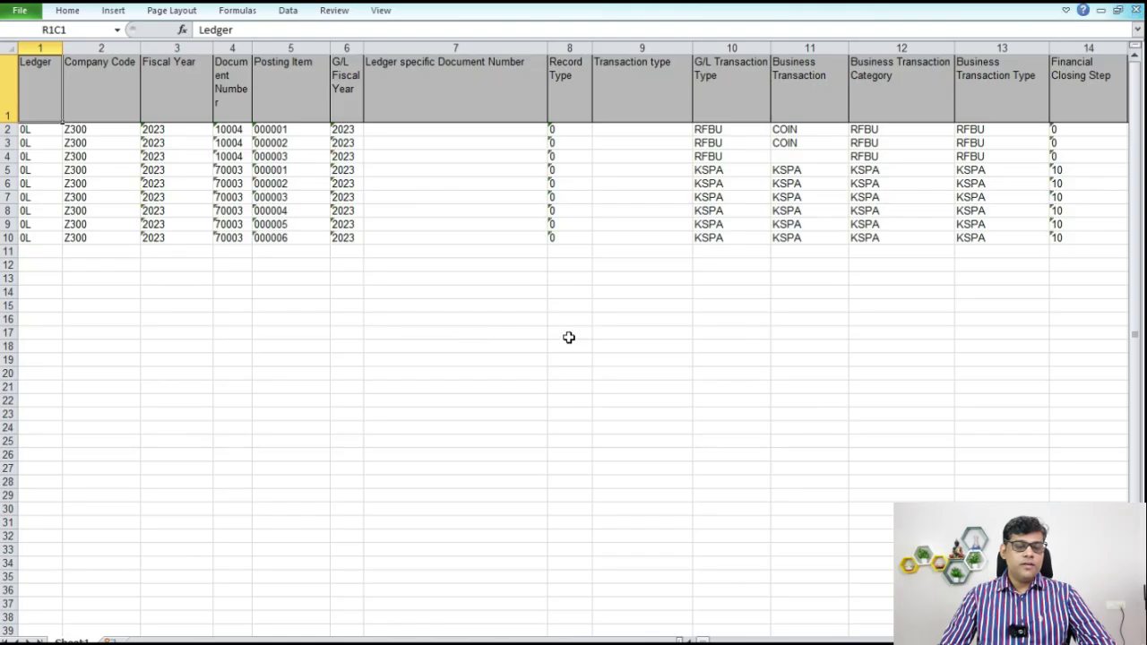
click(730, 484)
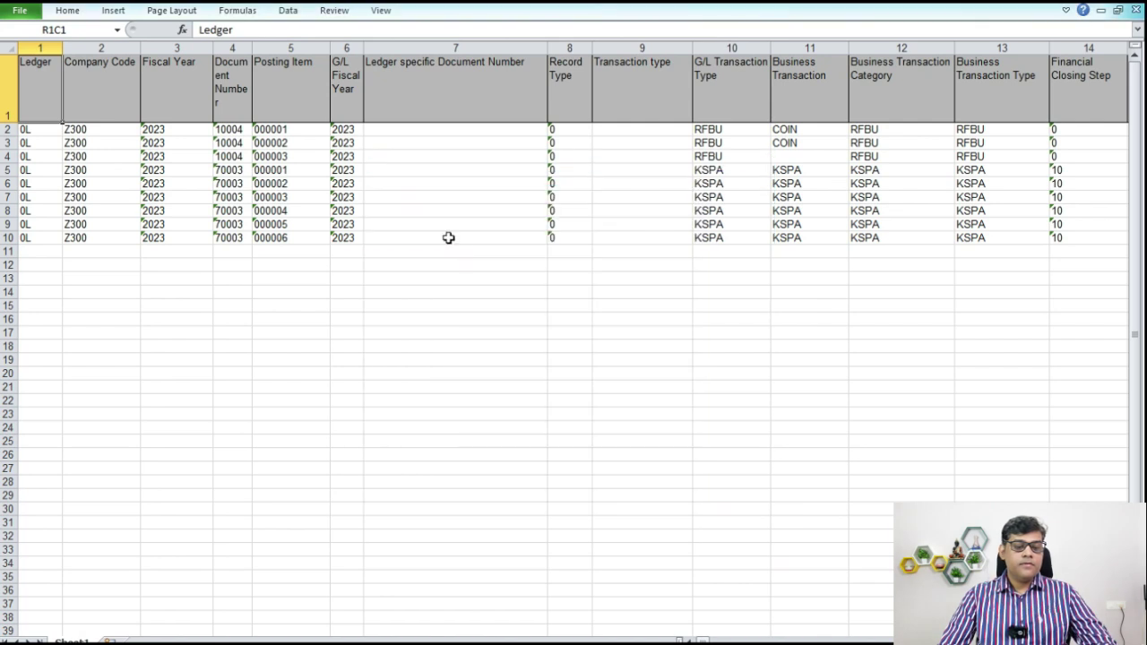
Step: Add filters to the exported sheet's header row and widen the Document Number column
click(226, 107)
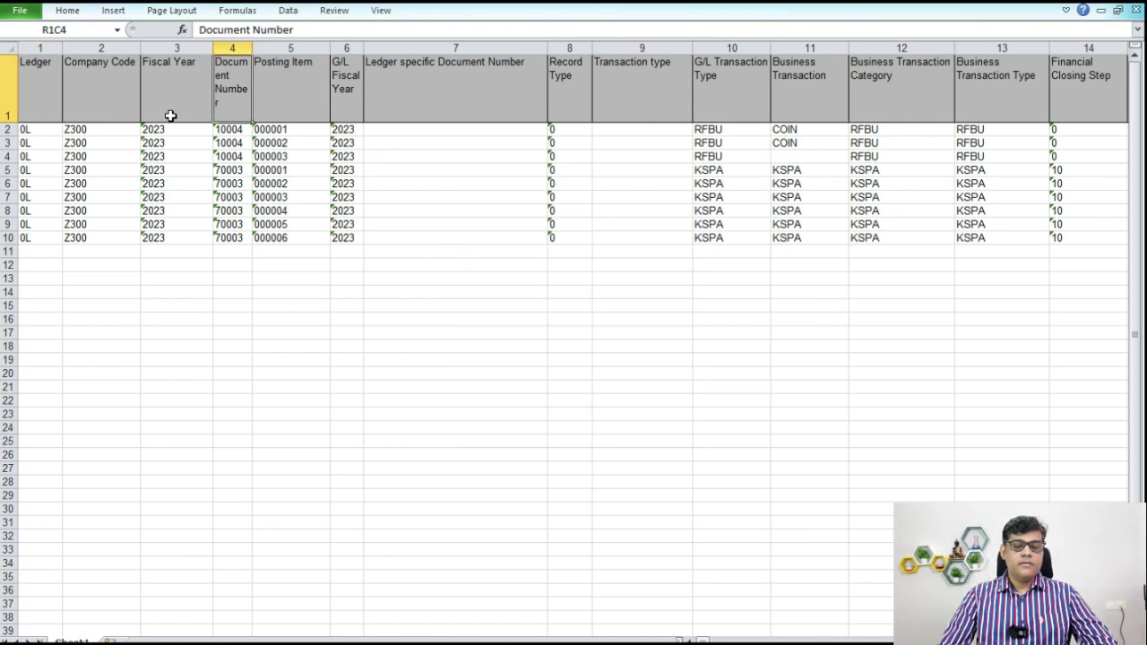
click(177, 106)
click(287, 10)
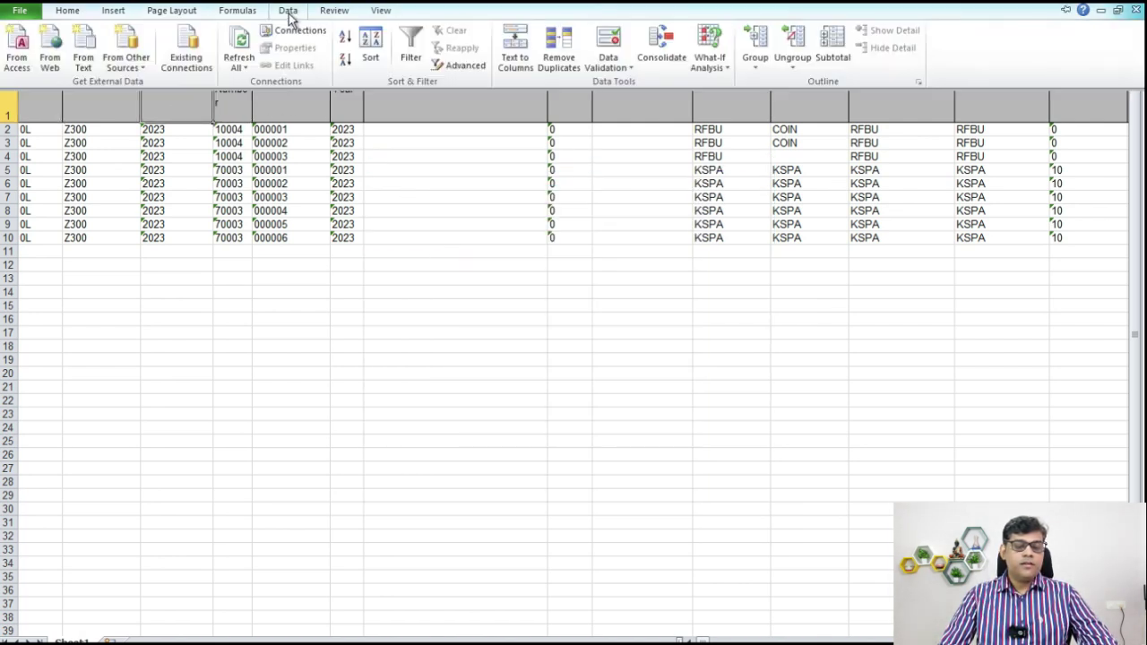
click(409, 44)
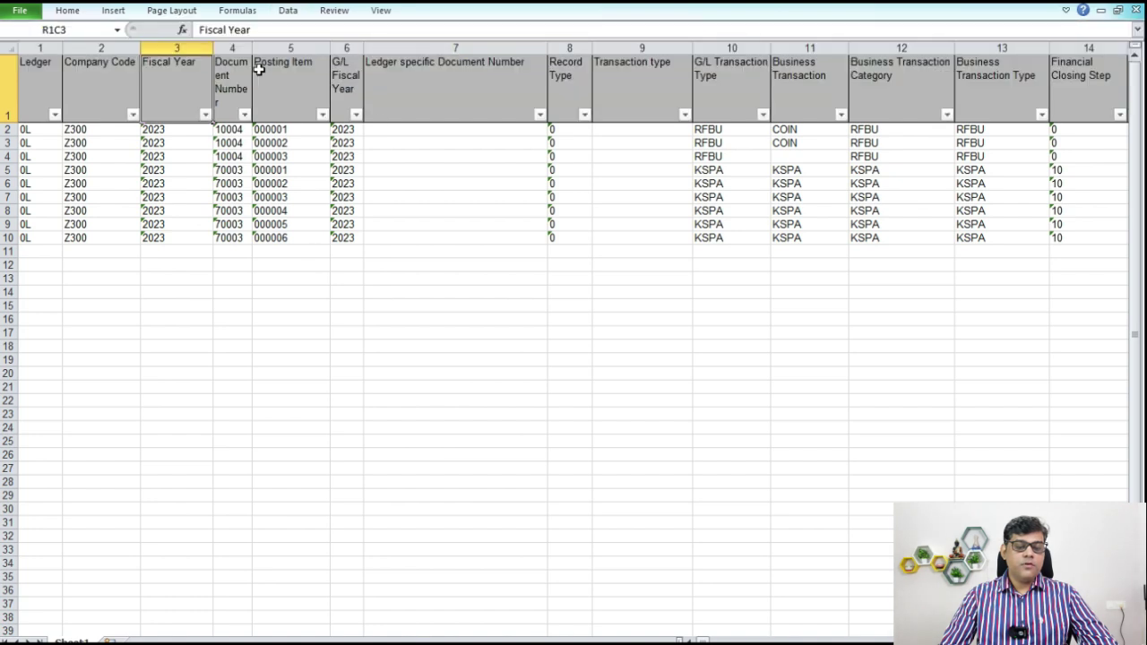
drag(252, 47, 289, 49)
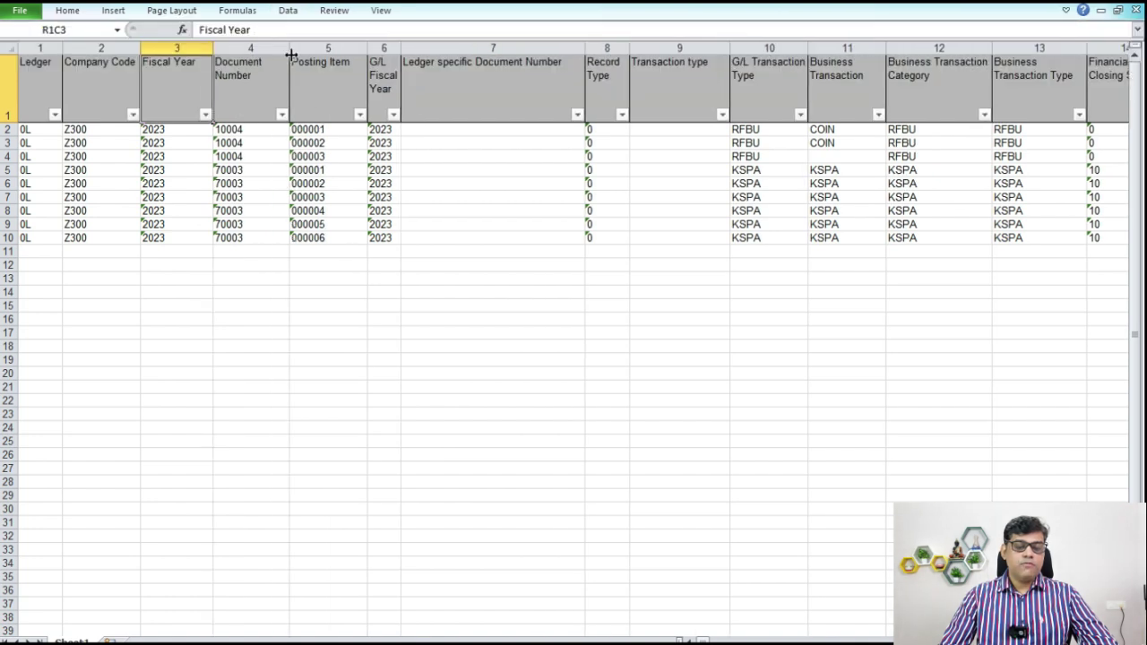
Step: Filter the Document Number column to show only document 10004
click(282, 114)
click(336, 292)
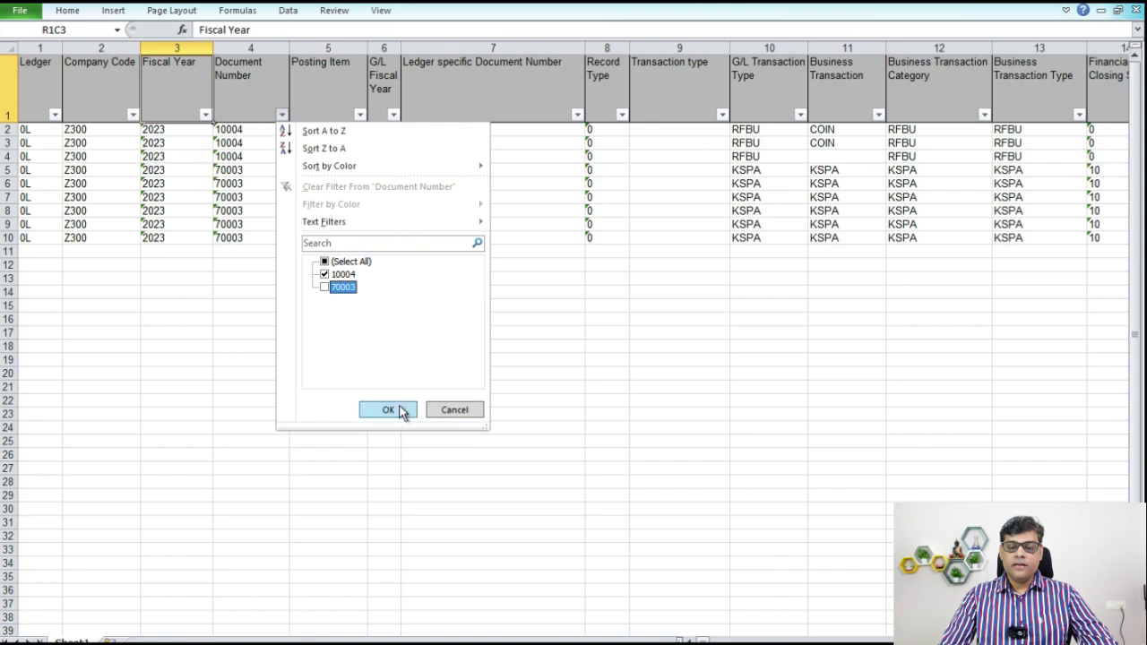
click(388, 409)
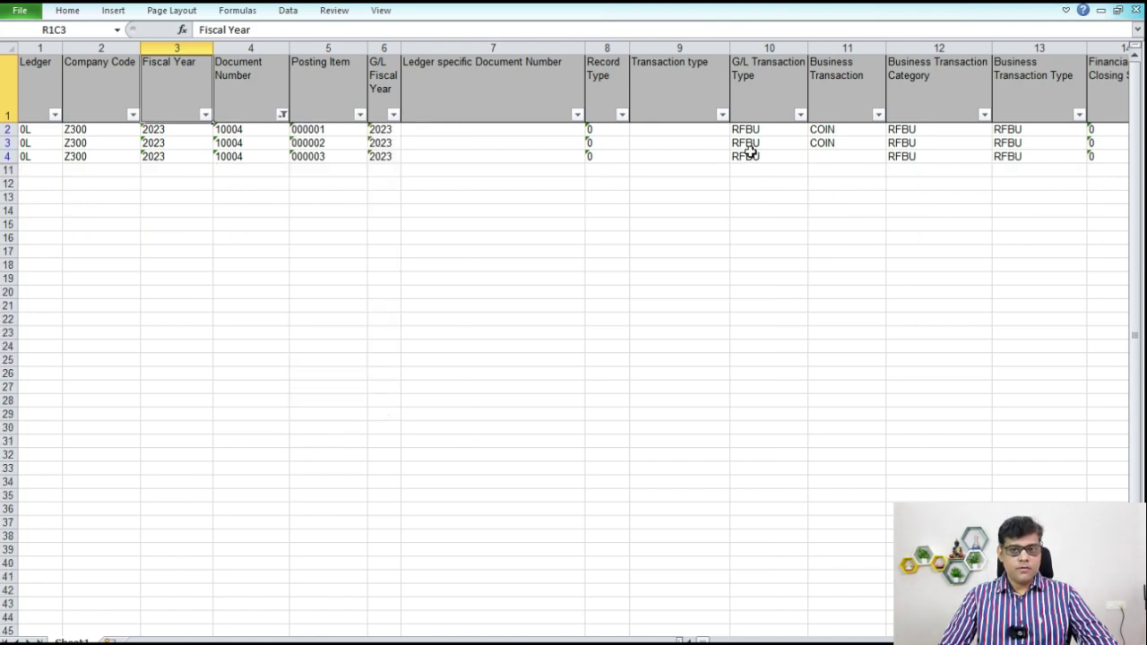
Step: Examine the Business Transaction values of the filtered line items of document 10004
click(847, 158)
click(853, 141)
key(Up)
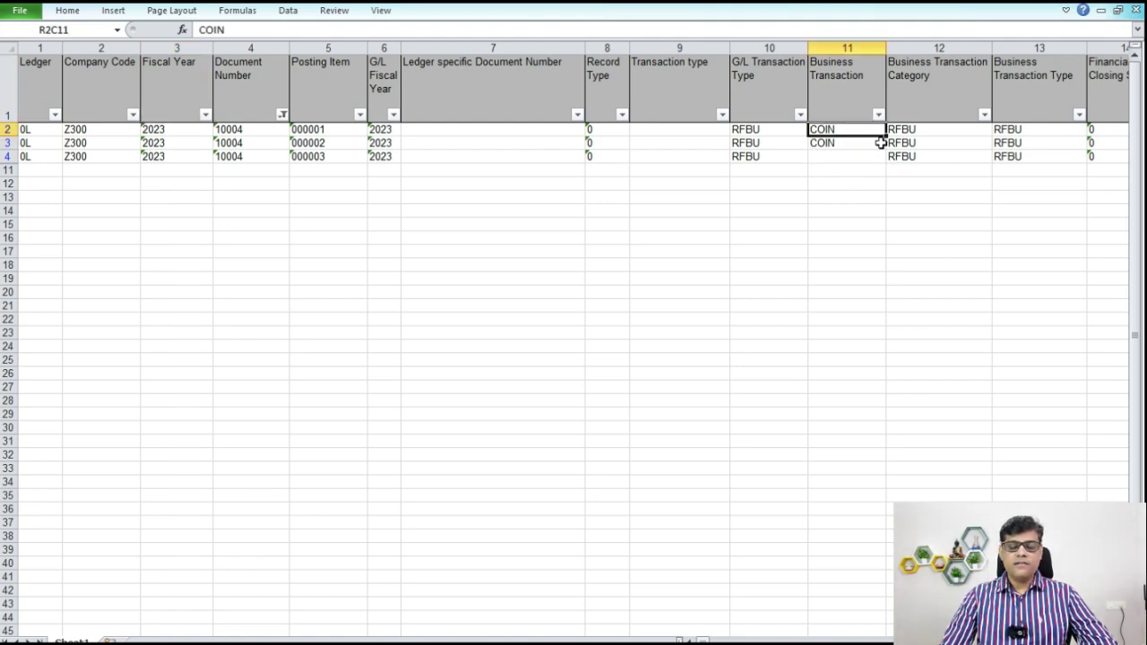
Step: Look through document 10004's columns from Business Transaction to Account Number and Cost Center, and check the assignment of its line items
key(Right)
key(Right)
key(Right)
key(Right)
key(Right)
key(Right)
key(Right)
key(Right)
key(Right)
key(Right)
key(Right)
key(Right)
key(Right)
key(Right)
key(Right)
key(Right)
key(Right)
key(Right)
key(Right)
key(Right)
key(Right)
key(Right)
key(Right)
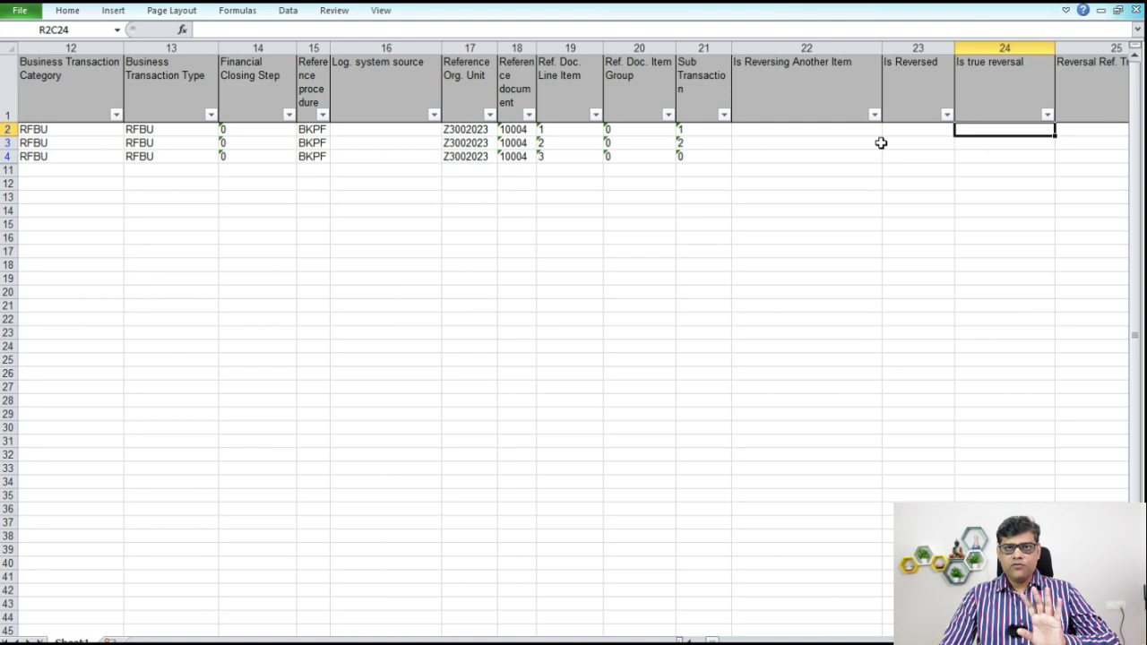
key(Right)
key(Right)
key(Right)
key(Right)
key(Right)
key(Right)
key(Right)
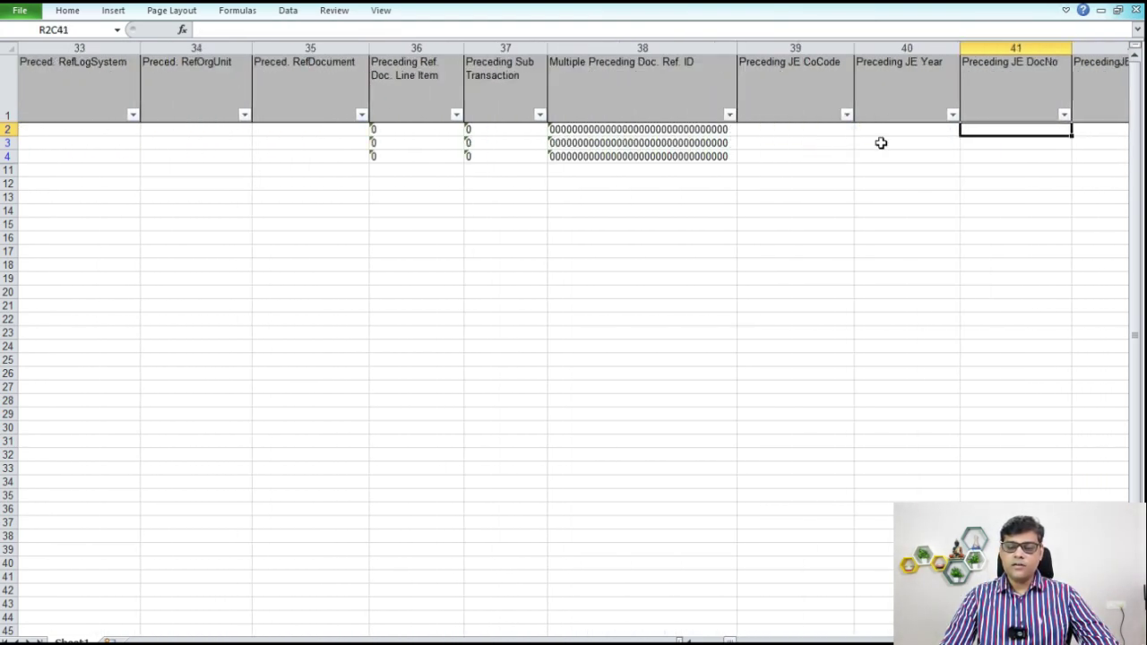
key(Right)
key(Right)
key(Right)
key(Right)
key(Right)
key(Right)
key(Right)
key(Right)
key(Right)
key(Right)
key(Right)
key(Right)
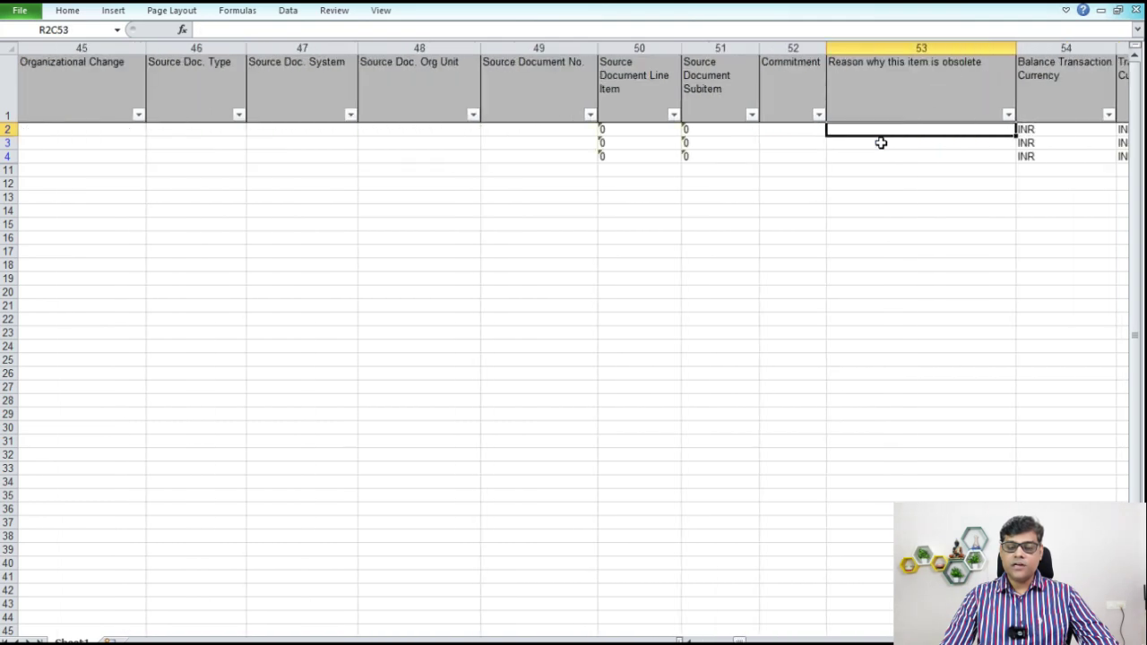
key(Right)
key(Right)
key(Right)
key(Right)
key(Right)
key(Right)
key(Right)
key(Right)
key(Right)
key(Right)
key(Right)
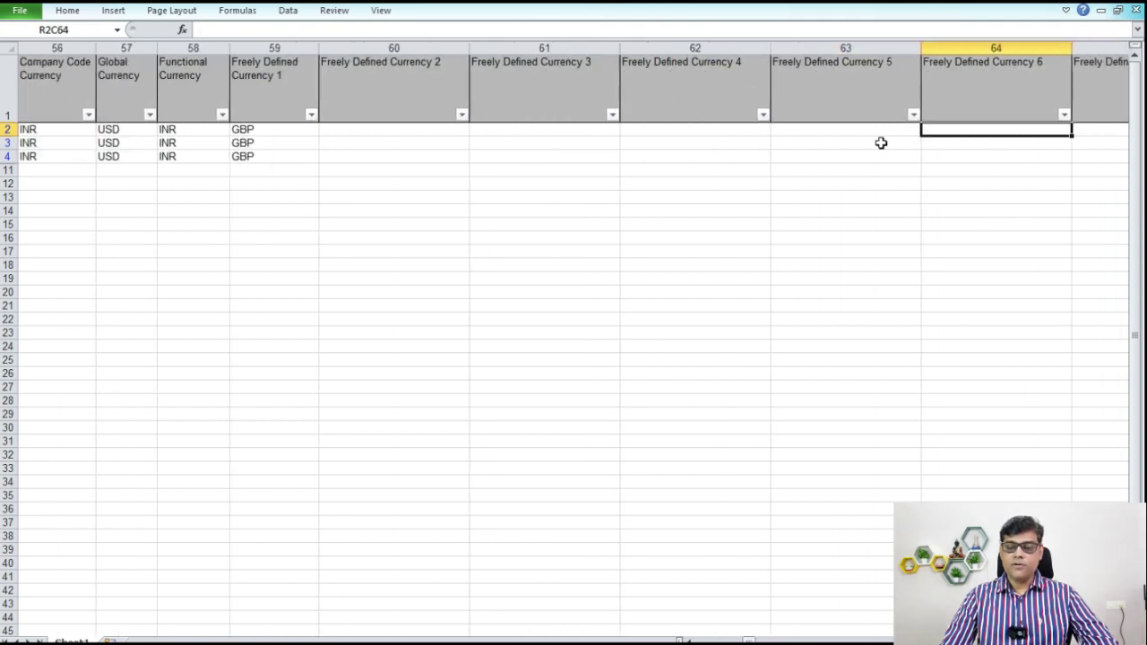
key(Right)
key(Right)
key(Right)
key(Right)
key(Right)
key(Right)
key(Right)
key(Right)
key(Right)
key(Right)
key(Right)
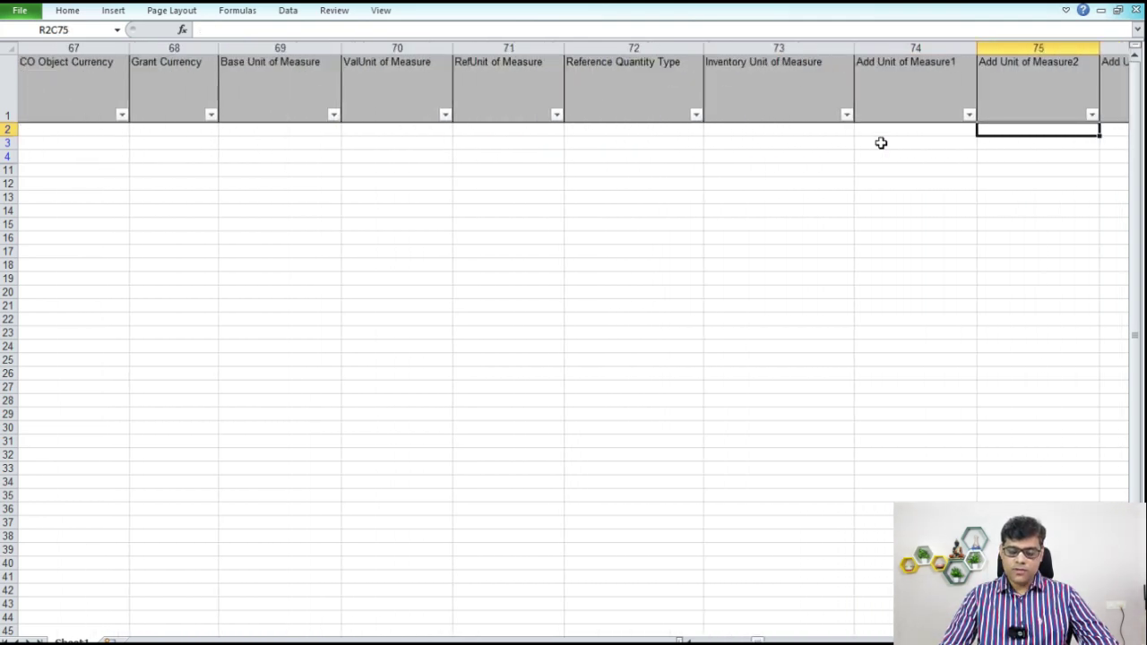
key(Right)
key(Right)
key(Right)
key(Right)
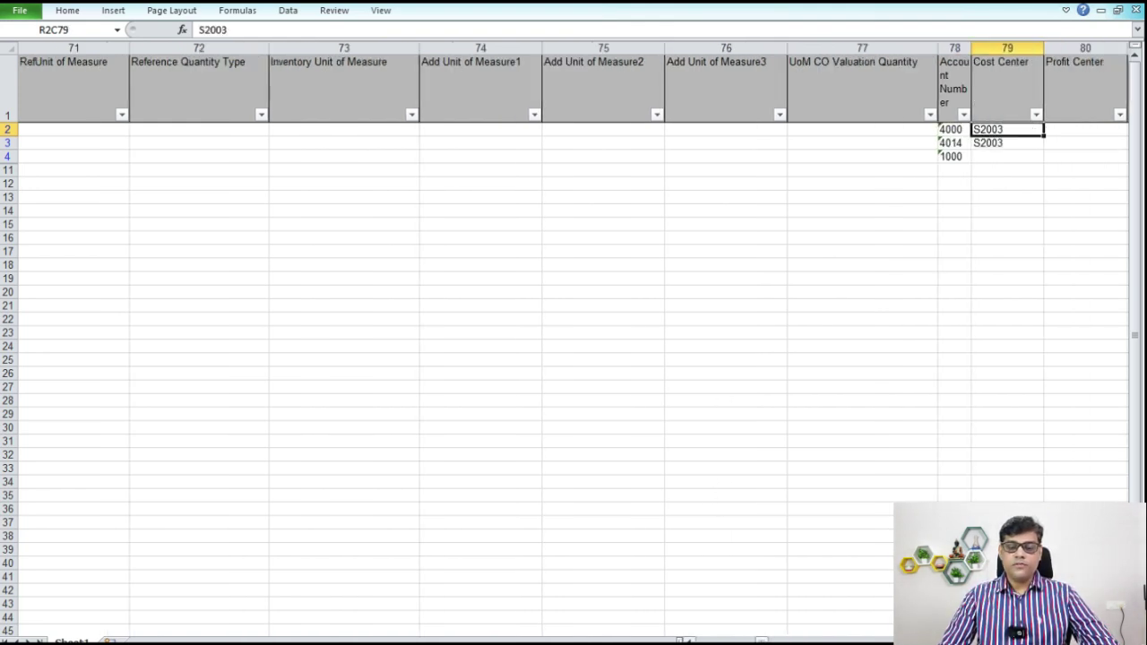
Step: Return to the start of the sheet and examine the reference document, line item and Sub Transaction values of document 10004
drag(757, 640, 690, 639)
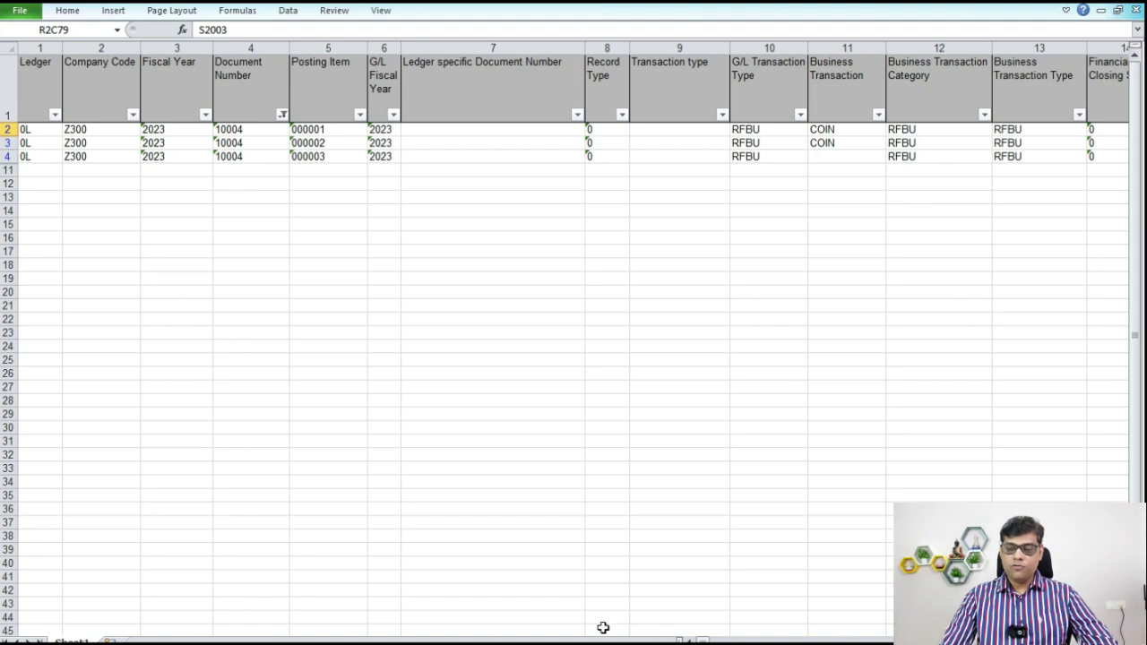
click(938, 141)
key(Right)
key(Right)
key(Right)
key(Right)
key(Right)
key(Right)
key(Right)
key(Right)
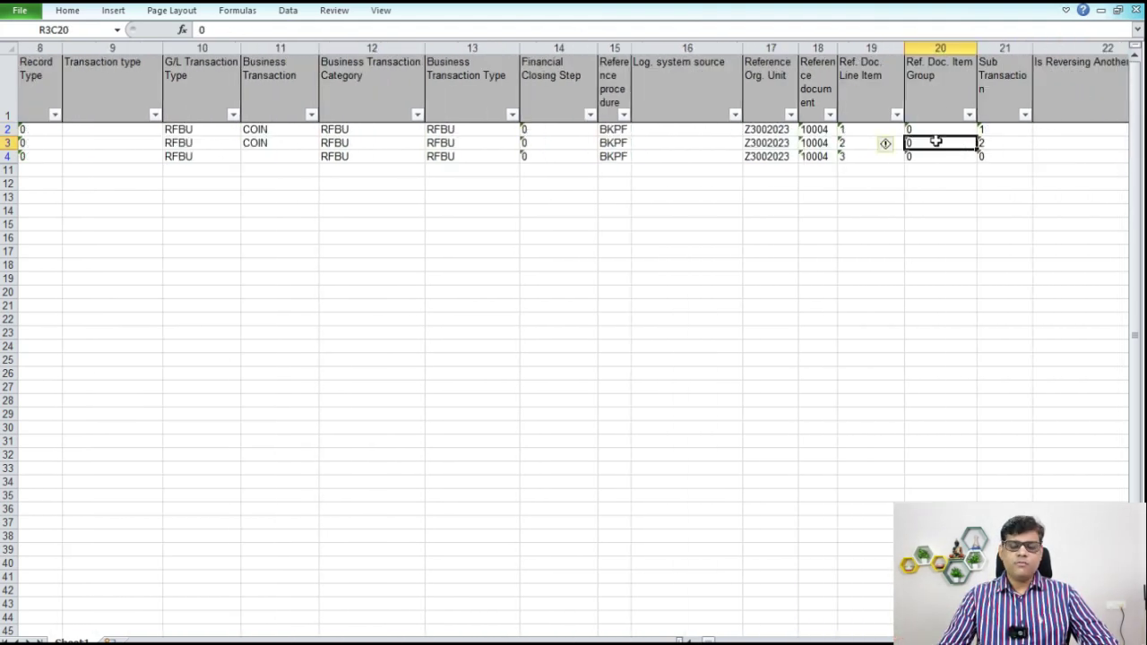
key(Right)
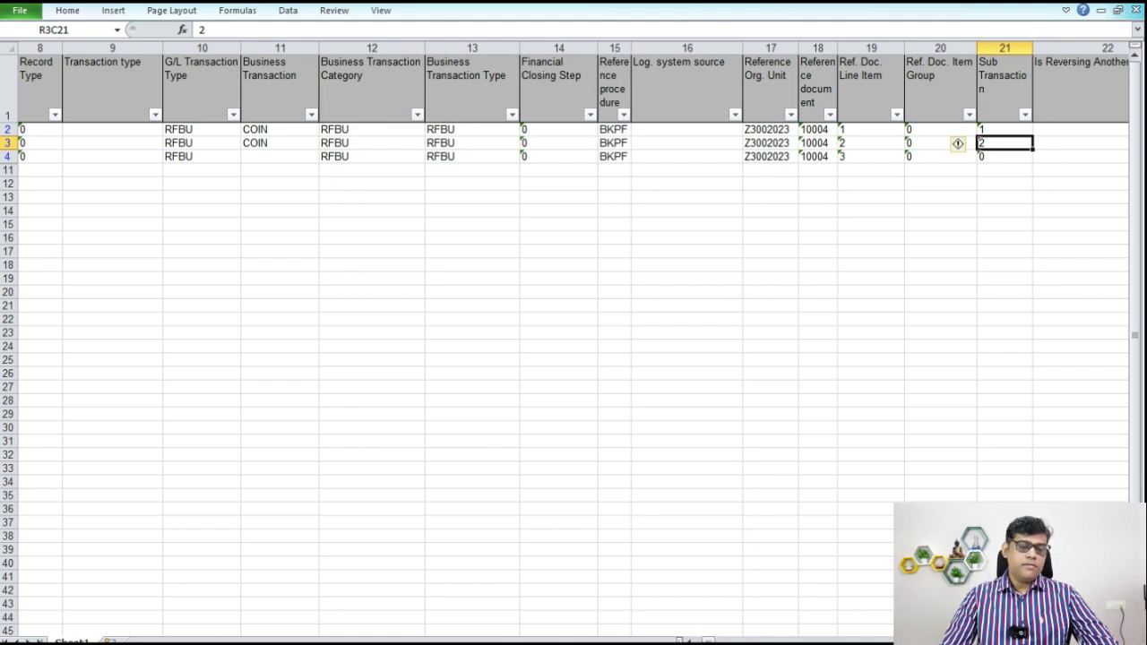
Step: Change the Document Number filter to show only document 70003
drag(688, 639, 672, 639)
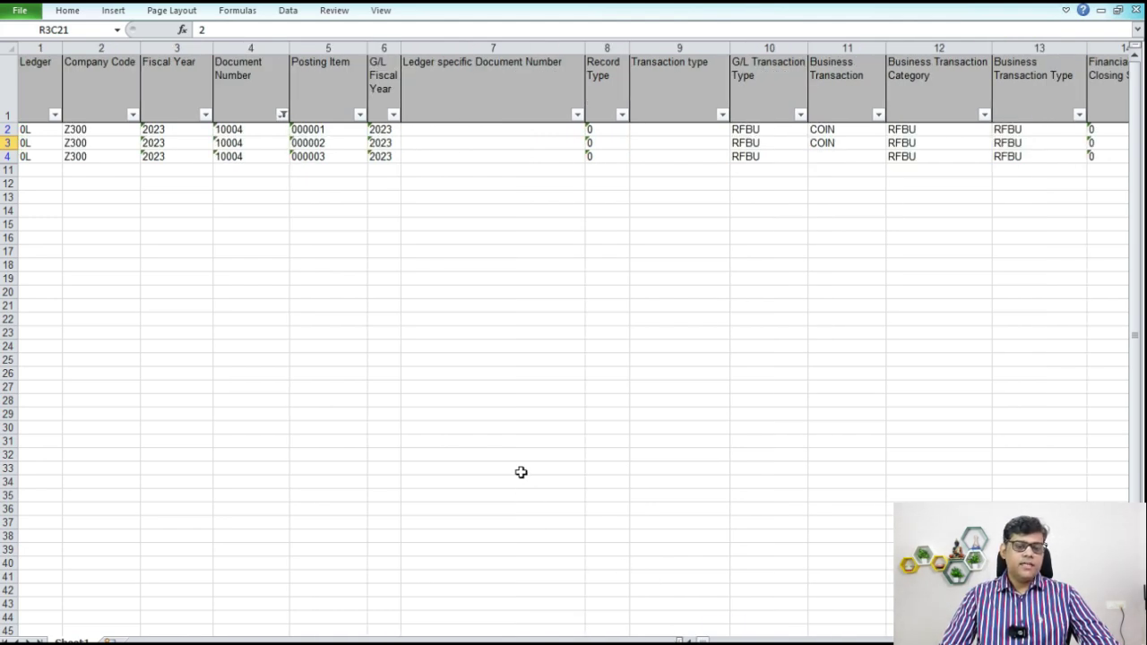
click(282, 115)
click(342, 274)
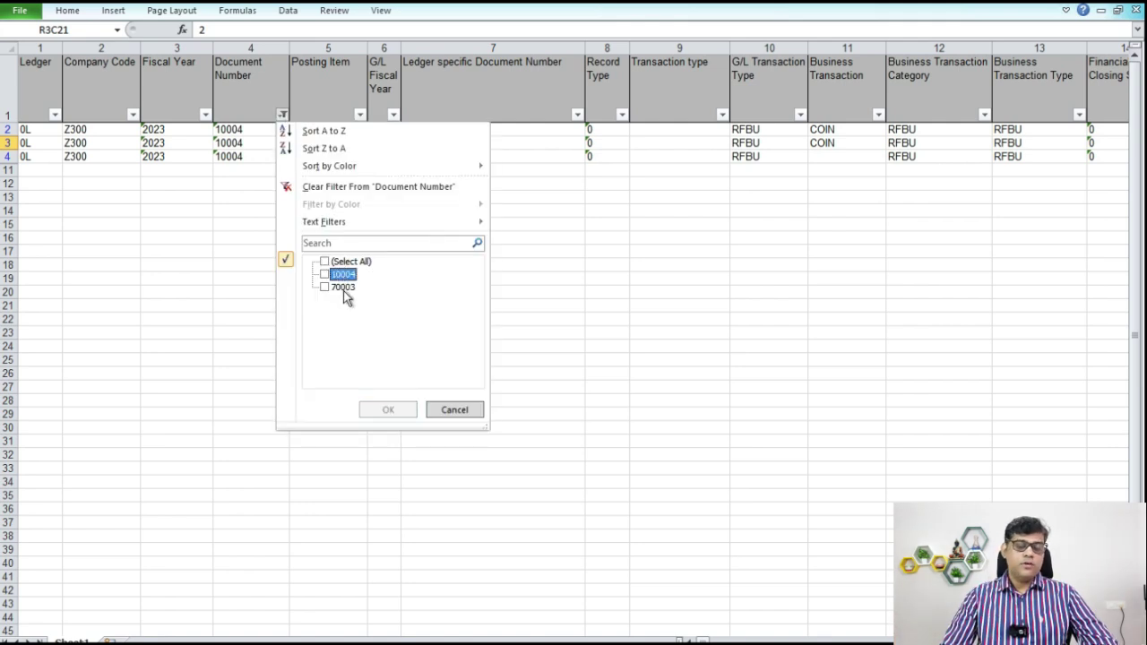
click(345, 288)
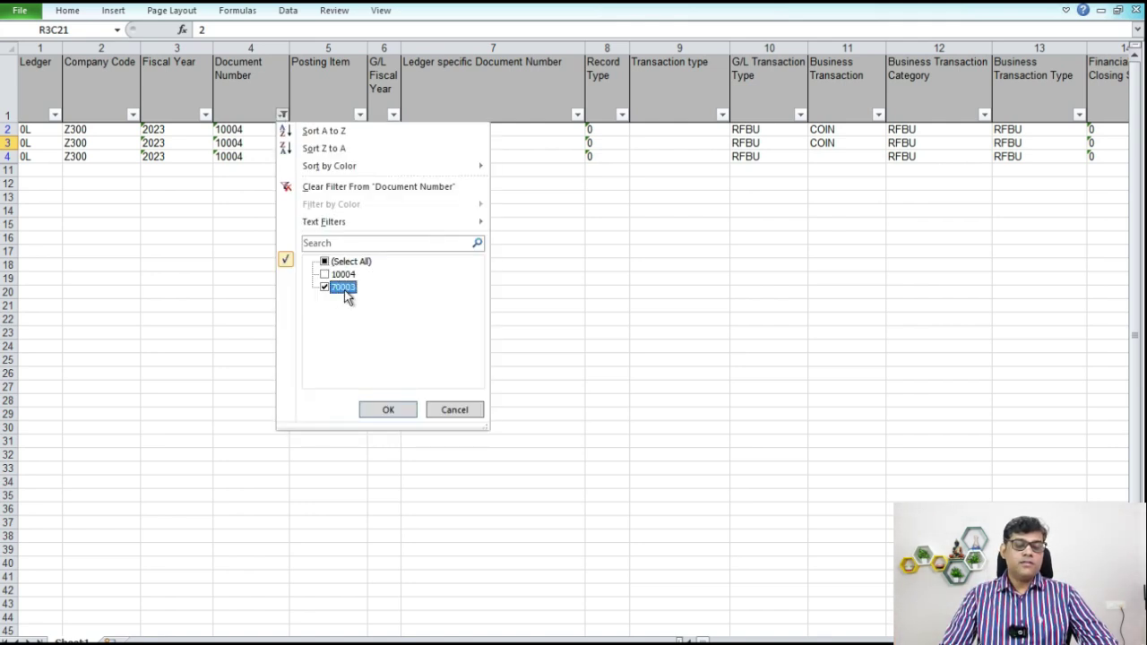
click(388, 409)
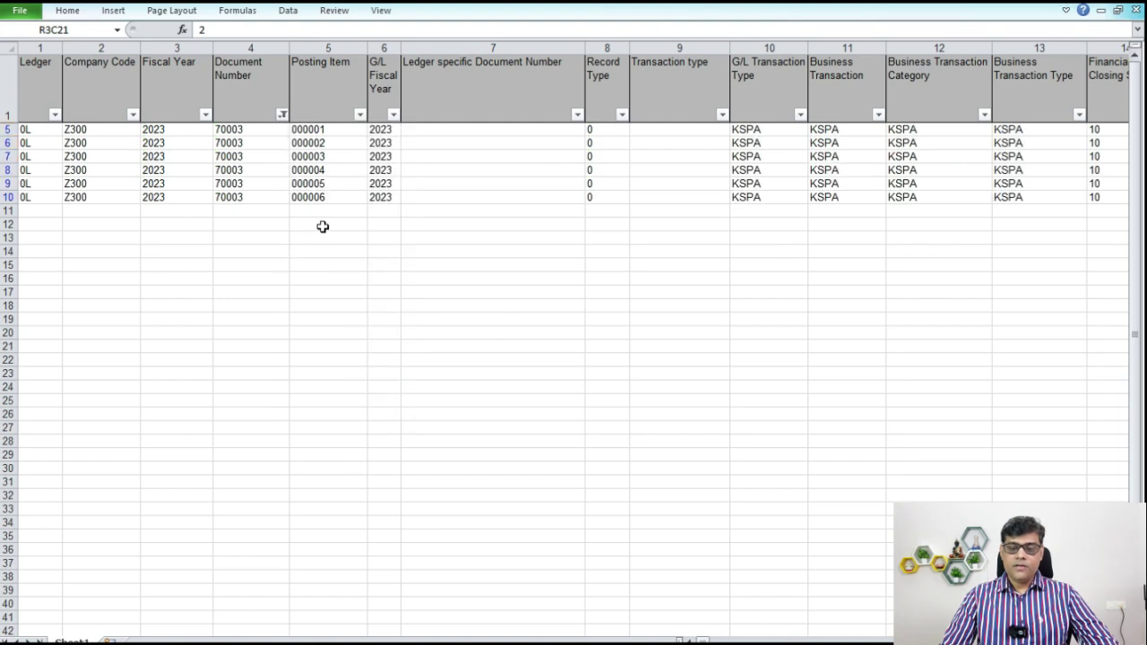
Step: Examine the Document Number, Business Transaction and reference document values of document 70003's line items
drag(247, 129, 251, 194)
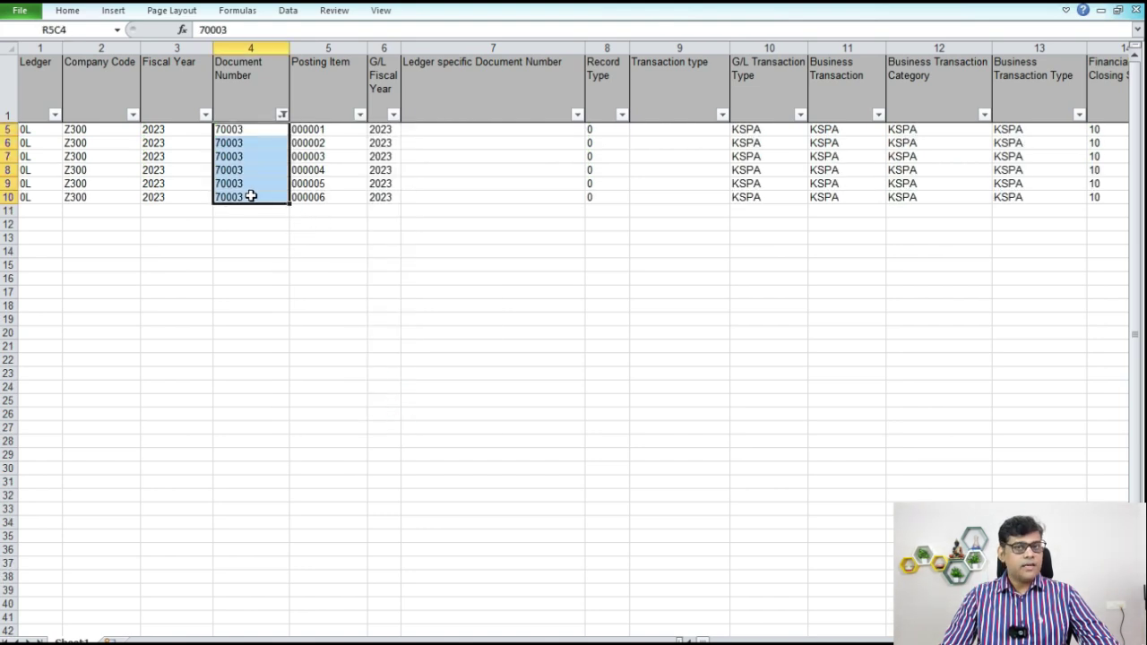
drag(829, 131, 847, 200)
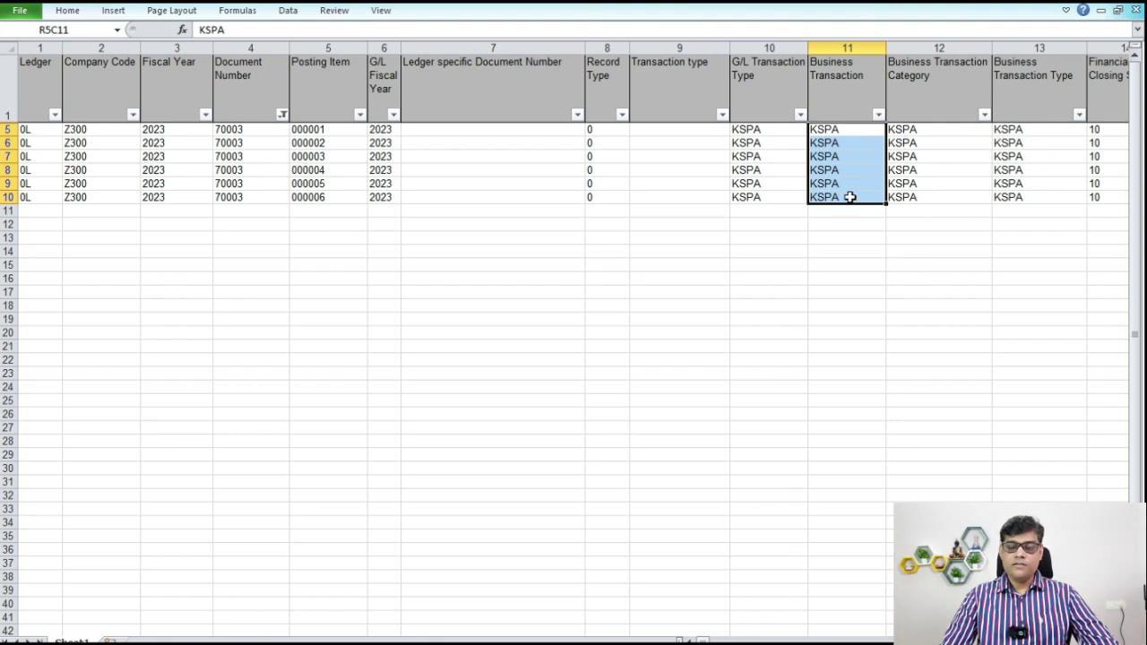
click(926, 145)
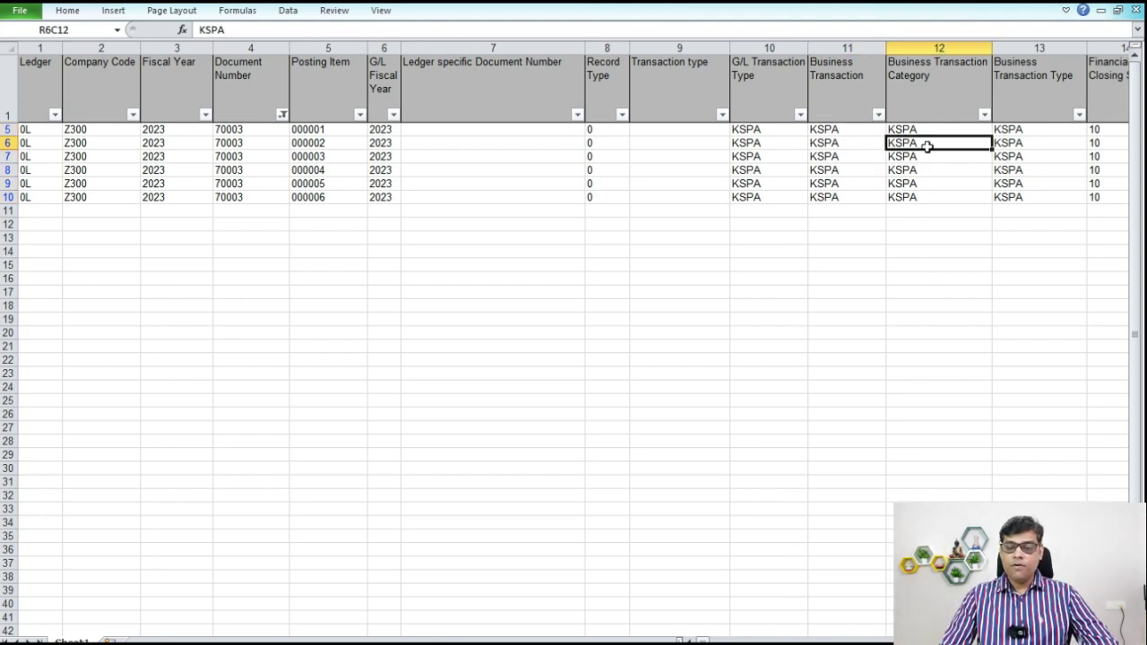
key(Right)
key(Right)
key(Right)
key(Right)
key(Right)
key(Right)
key(Right)
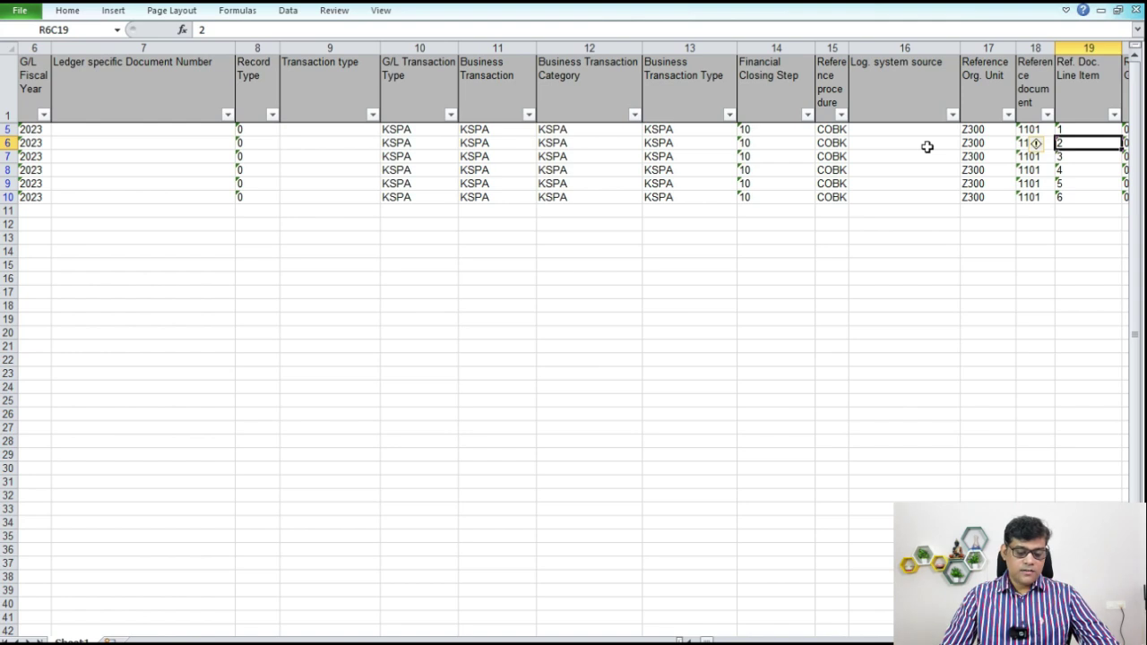
Step: Compare the sheet's Reference document value with the document number in SAP's account-based actual line items, and return to the spreadsheet
click(1038, 183)
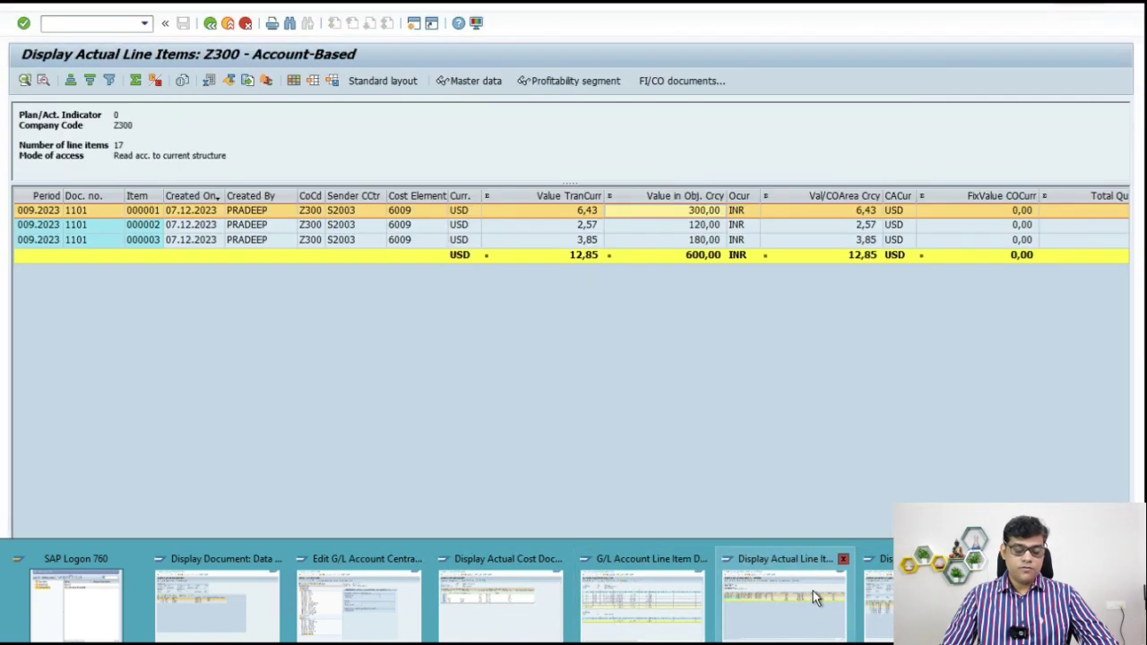
click(781, 592)
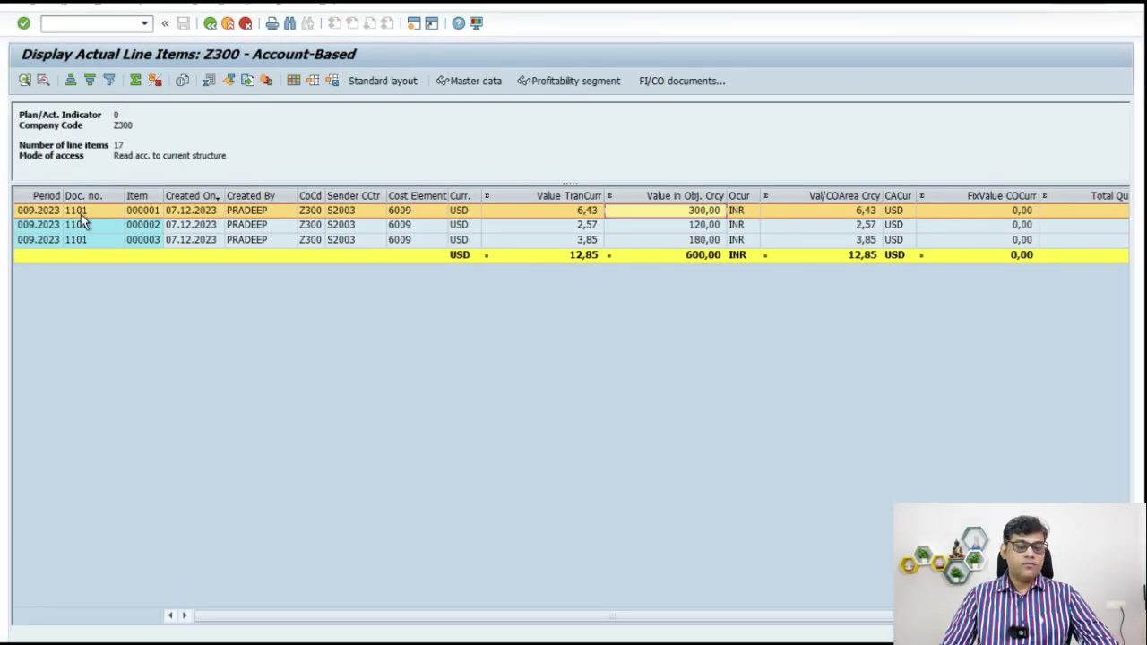
click(379, 614)
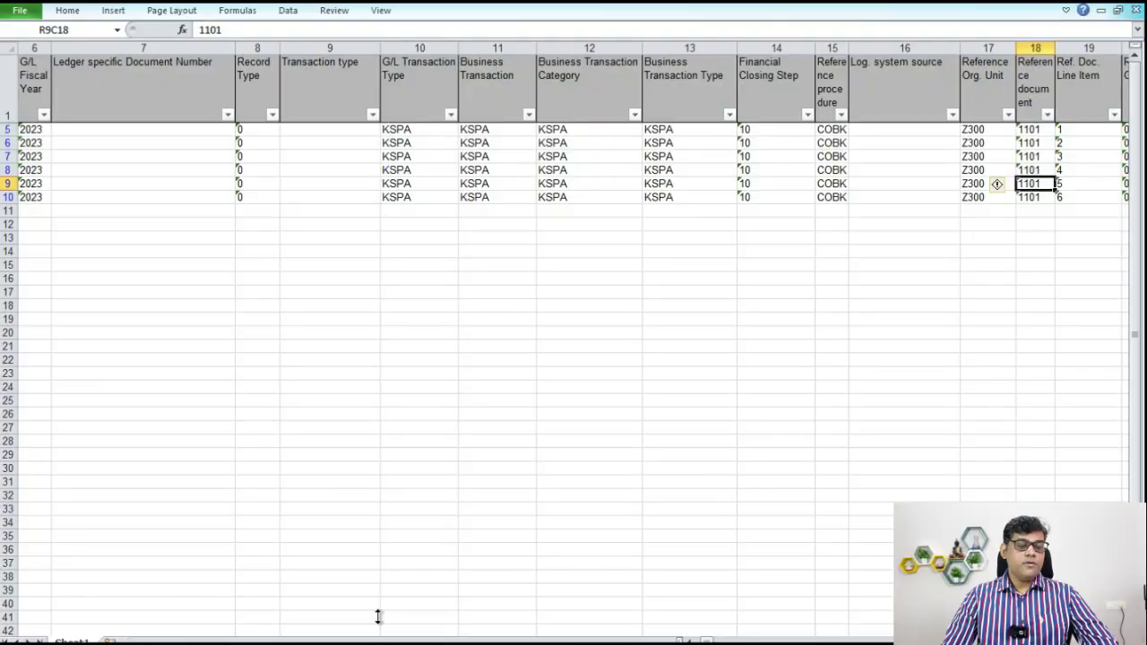
Step: Check the Company Code, Document Number and Posting Item values of document 70003's line items
click(72, 157)
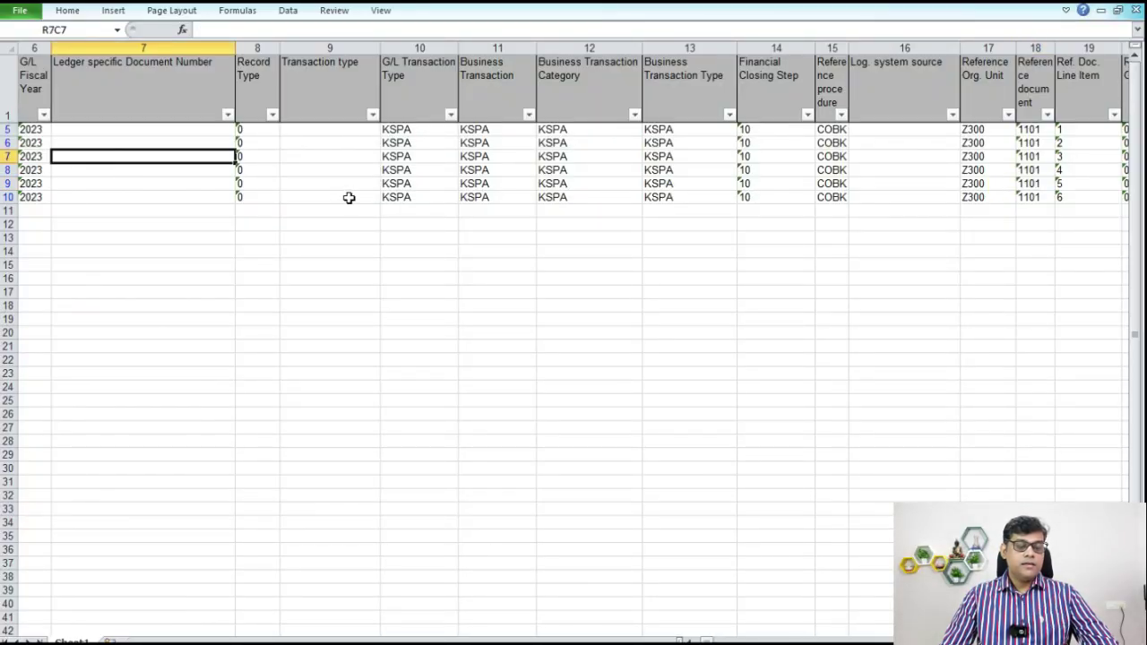
key(Left)
key(Left)
key(Left)
key(Left)
key(Left)
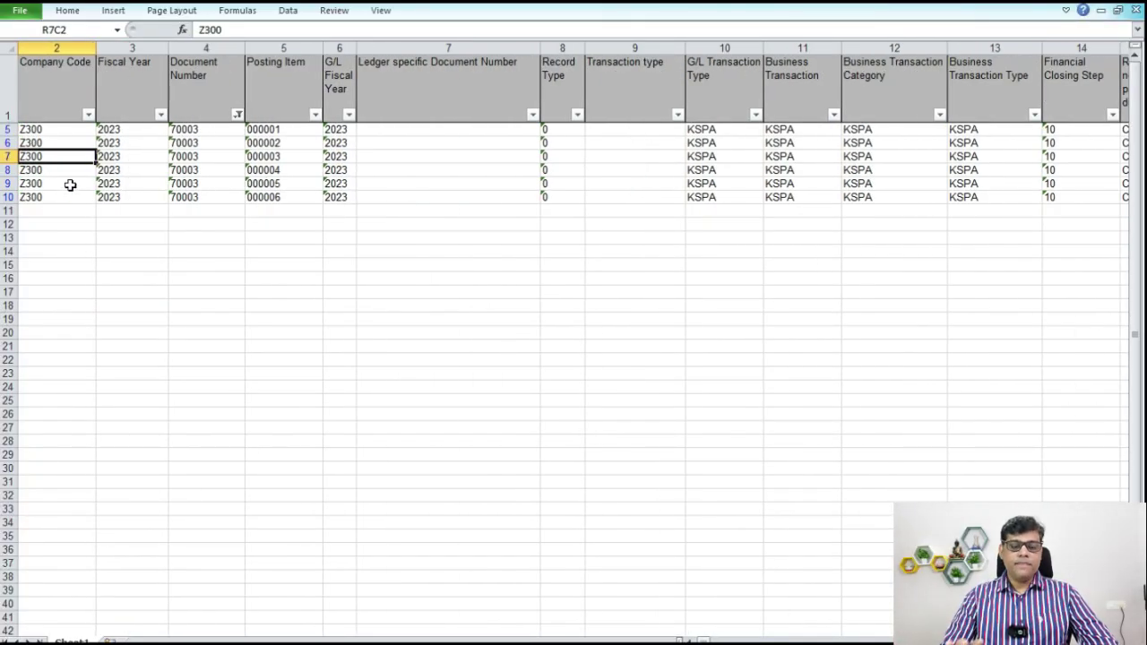
click(193, 185)
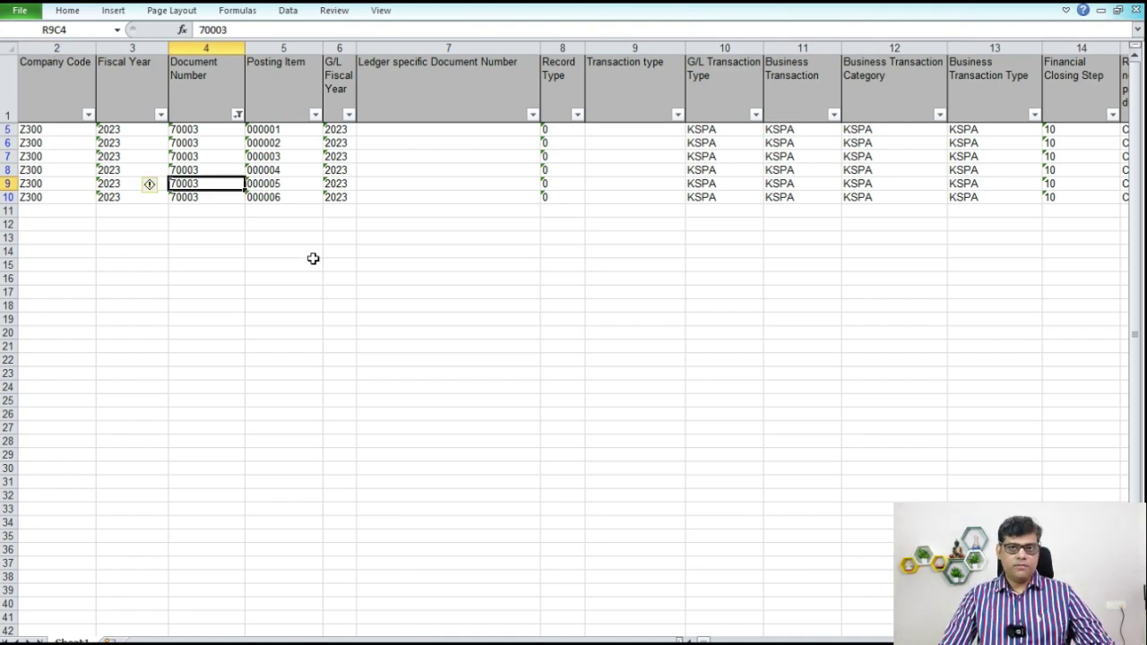
Step: Review document 70003's columns from G/L Transaction Type through the reference document fields to Is Reversed
click(751, 156)
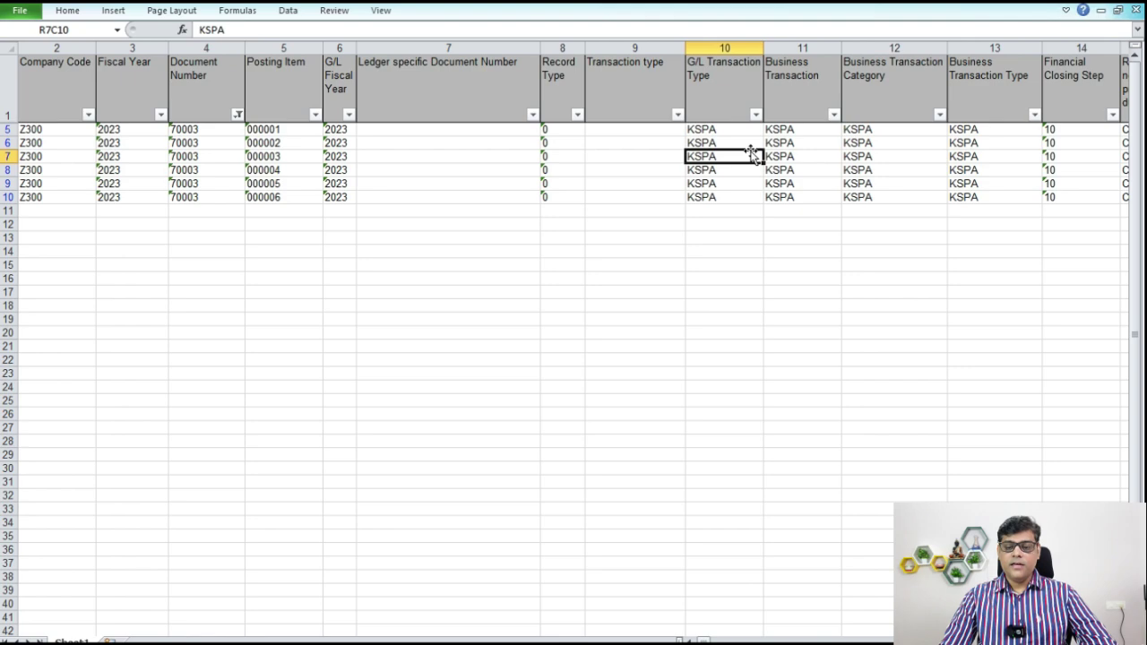
key(Right)
key(Right)
key(Right)
key(Right)
key(Right)
key(Right)
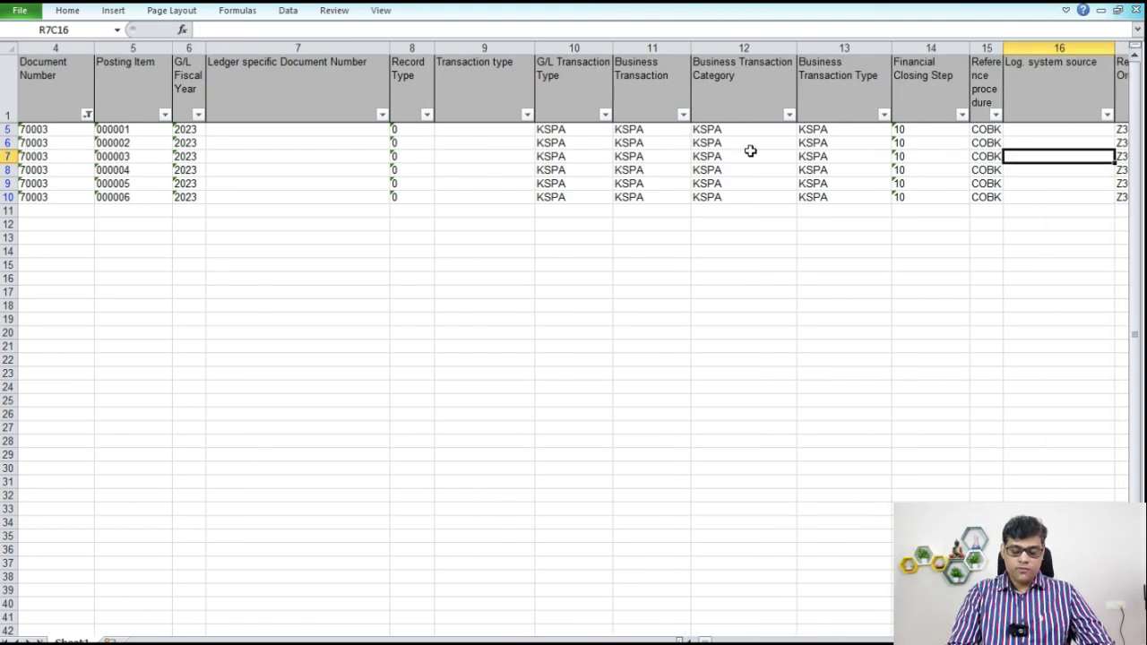
key(Right)
key(Right)
key(Right)
key(Right)
key(Right)
key(Right)
key(Right)
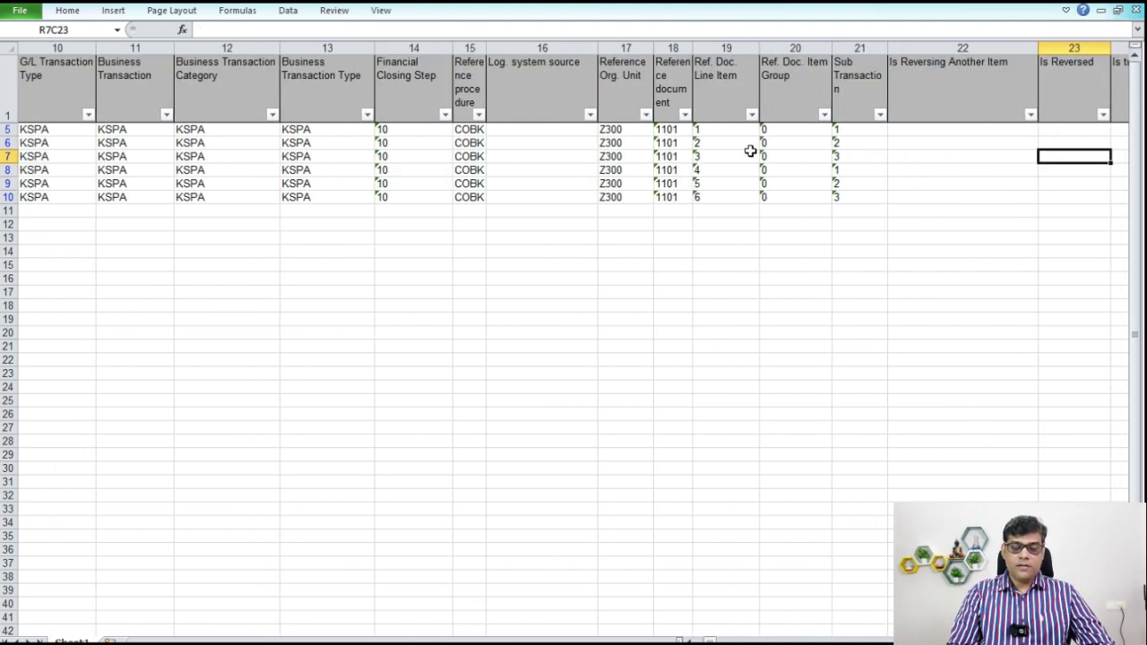
Step: Search the sheet for "material" to locate the Material column
key(ctrl+f)
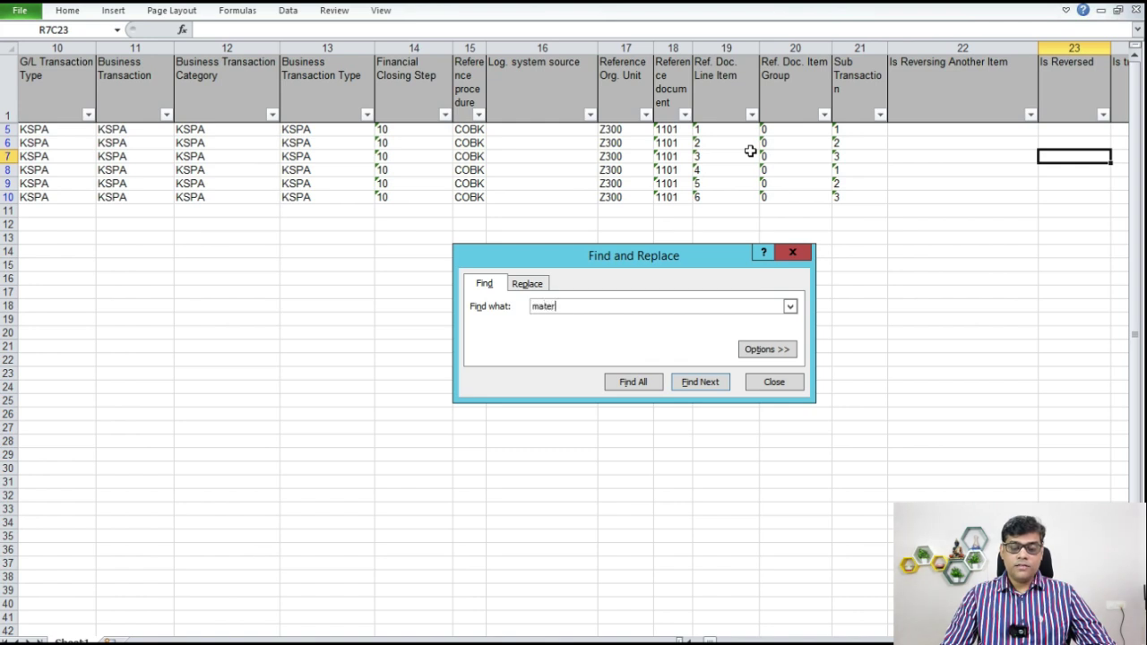
key(Return)
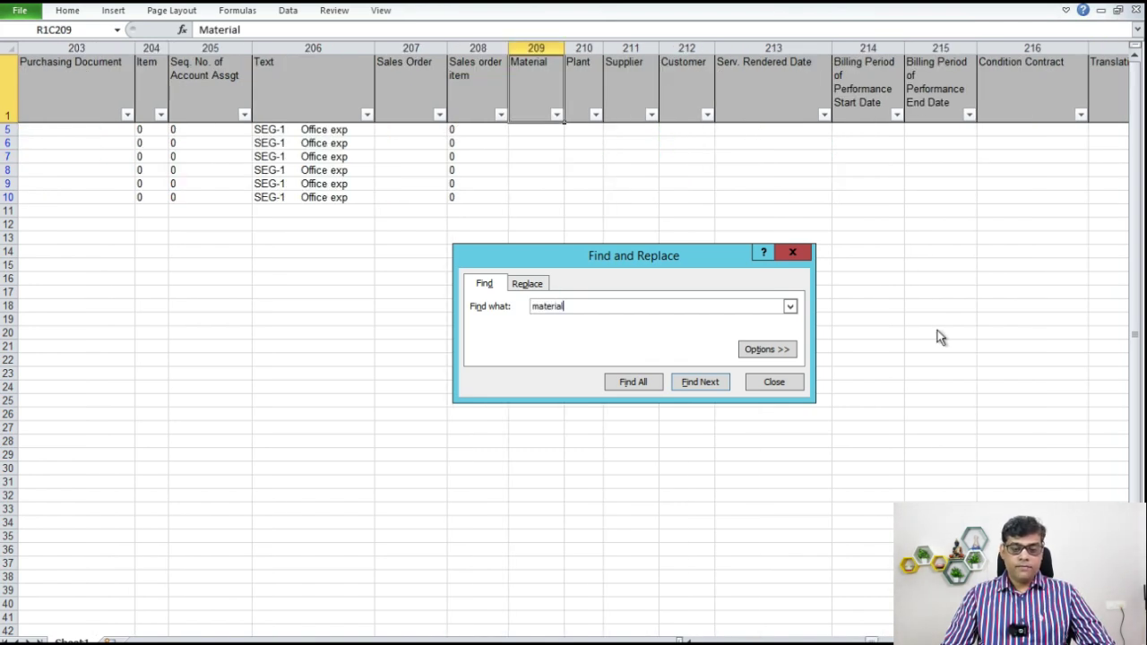
click(773, 382)
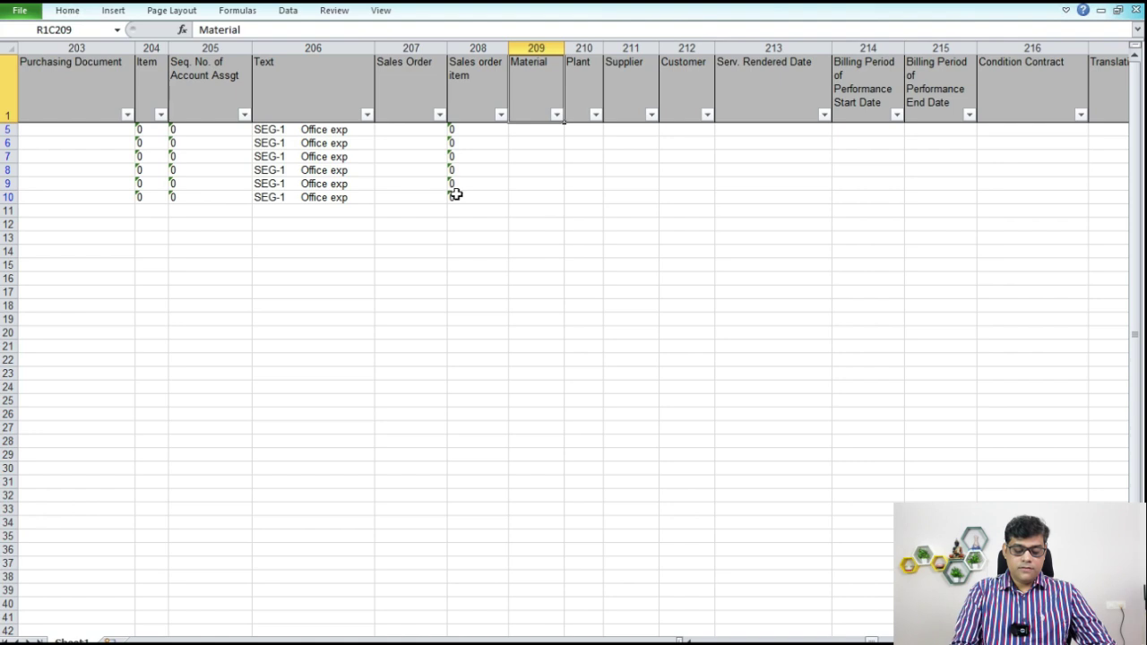
Step: Search the sheet for "product" and continue to the Product Sold column
key(ctrl+f)
key(BackSpace)
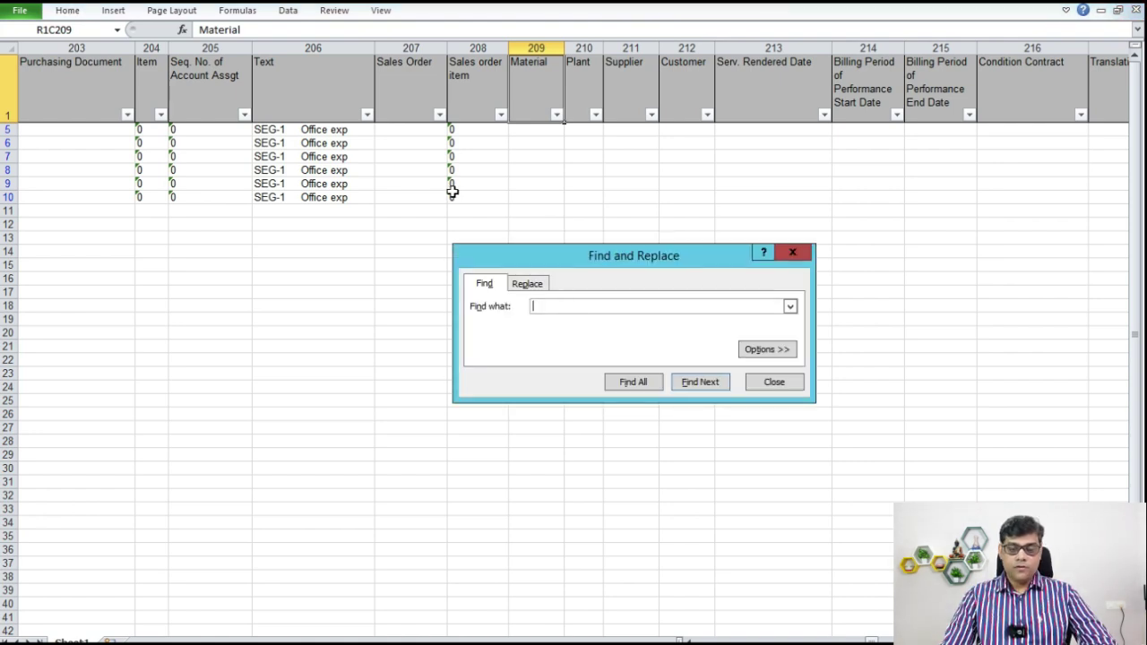
text(product)
key(Return)
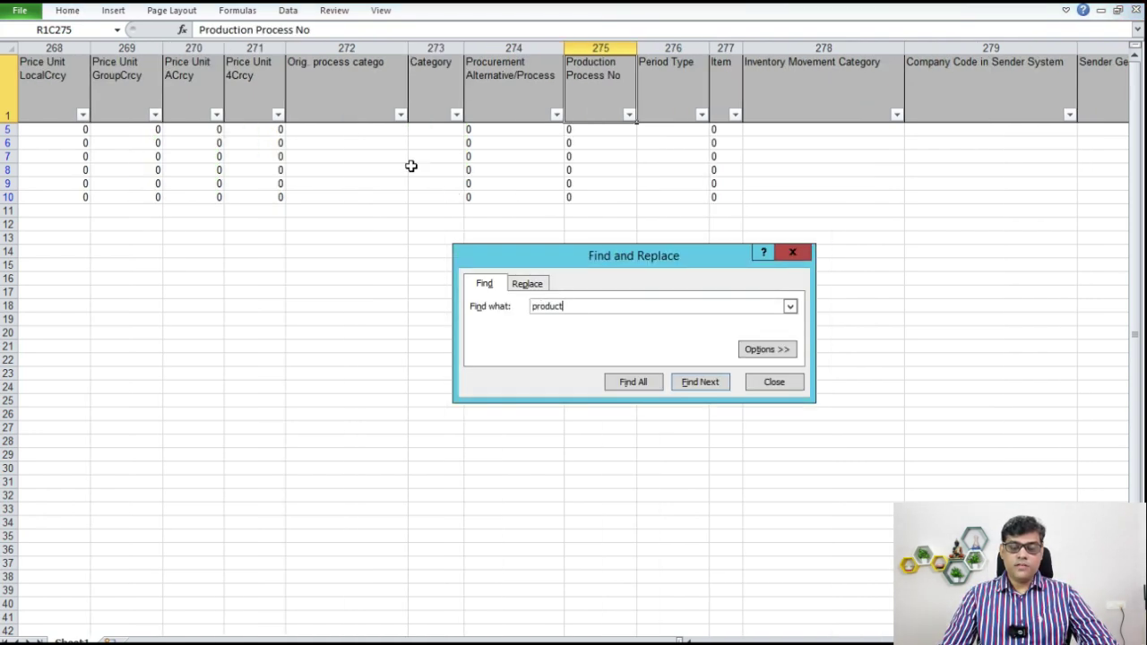
key(Return)
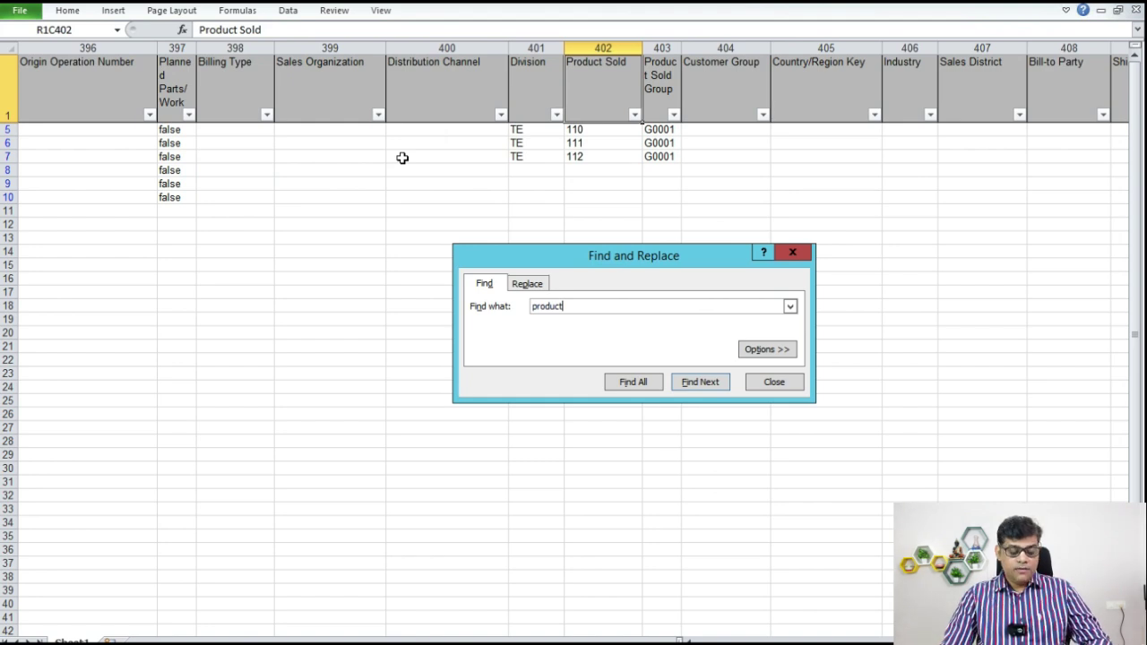
click(790, 385)
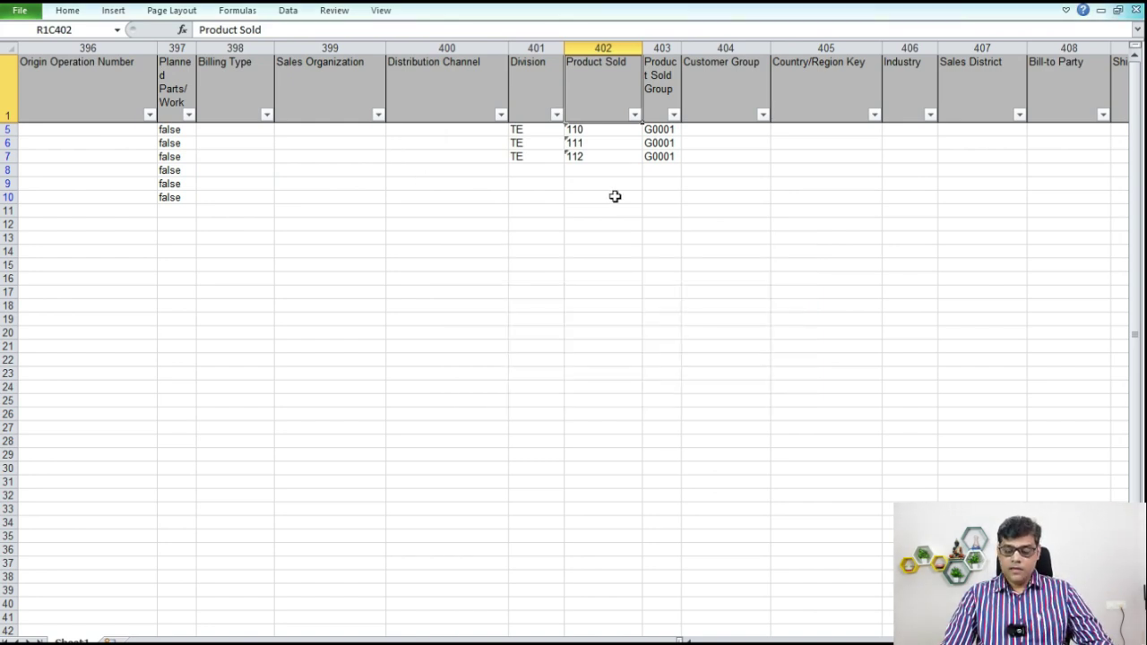
Step: Select the three full rows with Product Sold values 110, 111 and 112
click(587, 132)
key(shift+space)
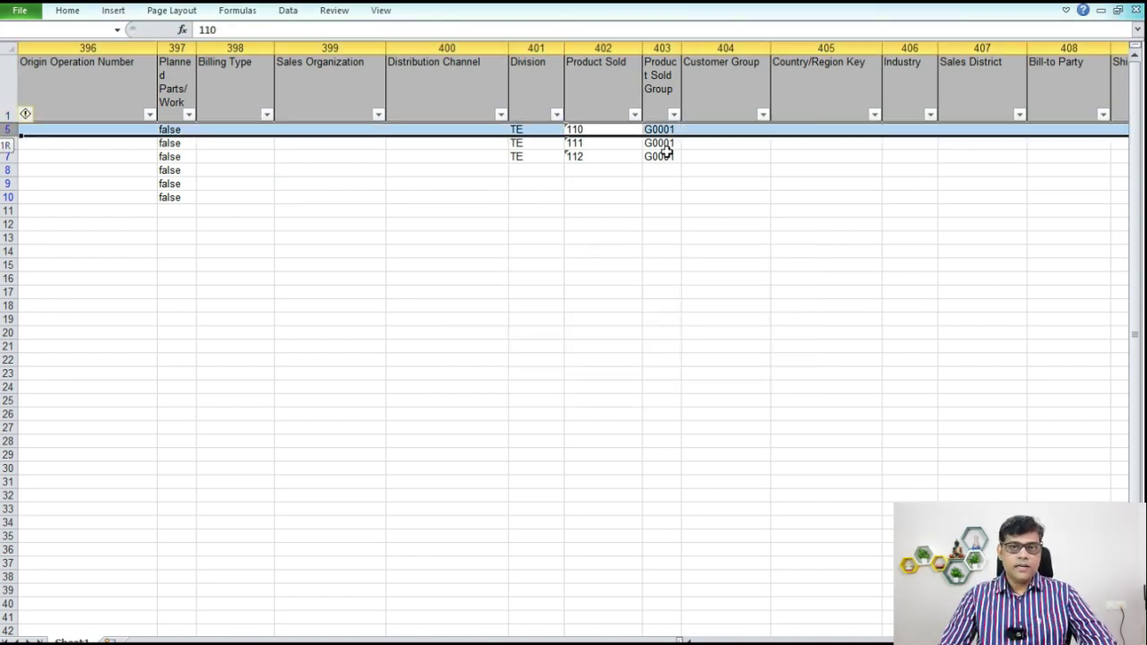
key(shift+Down)
key(shift+Down)
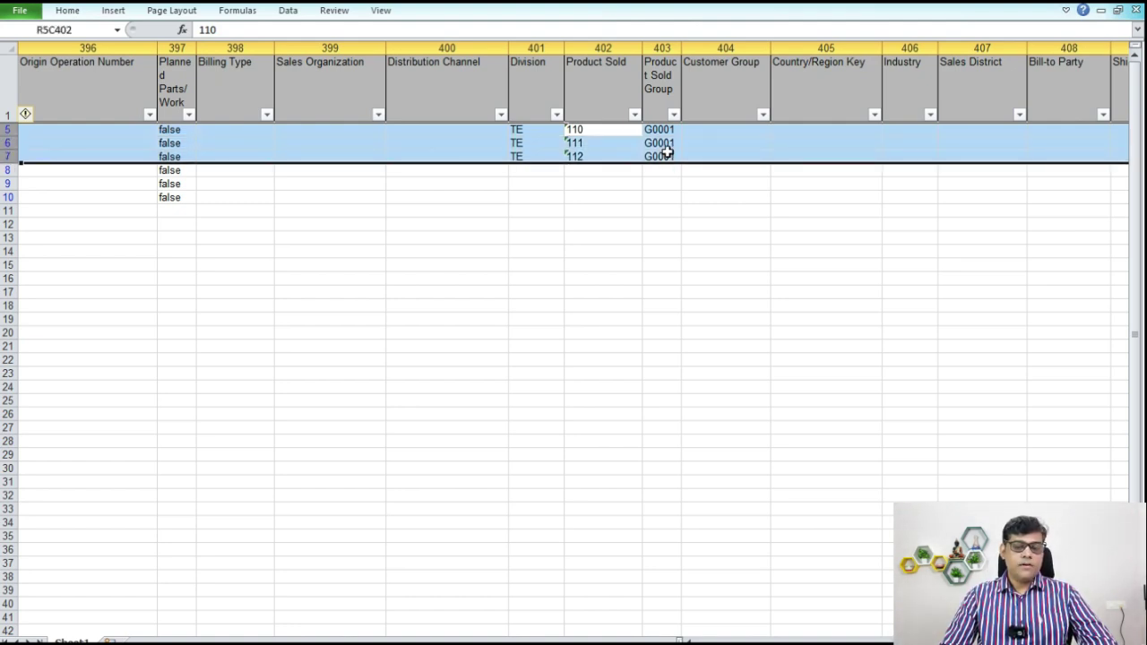
Step: Highlight the three rows for products 110, 111 and 112 with a yellow fill
click(67, 11)
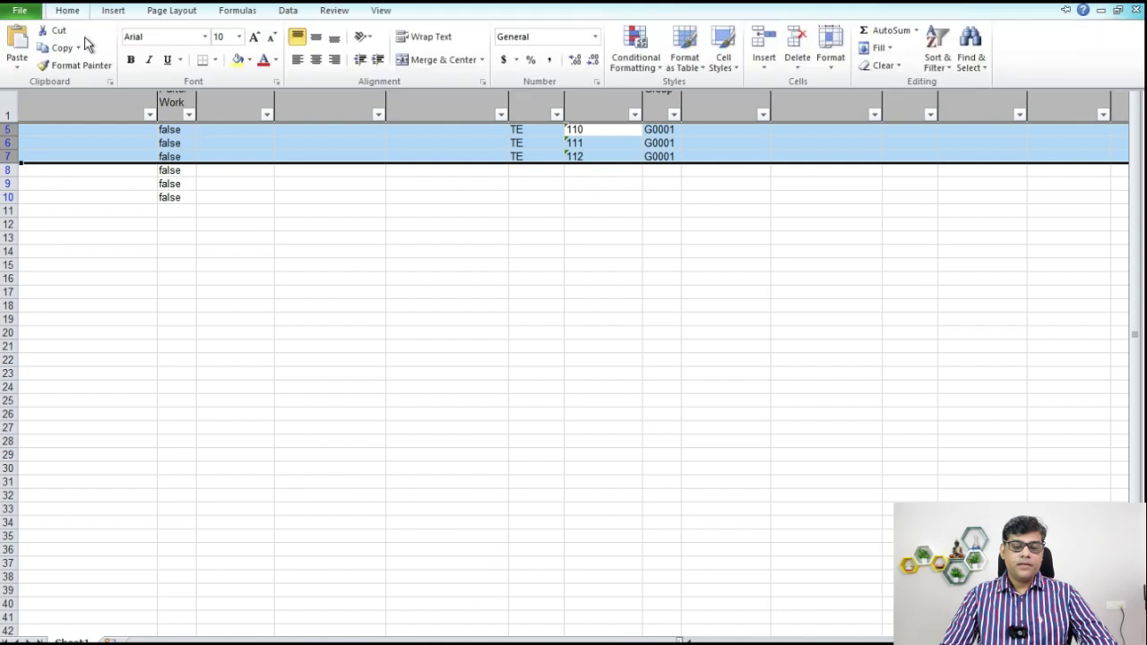
click(243, 60)
click(412, 221)
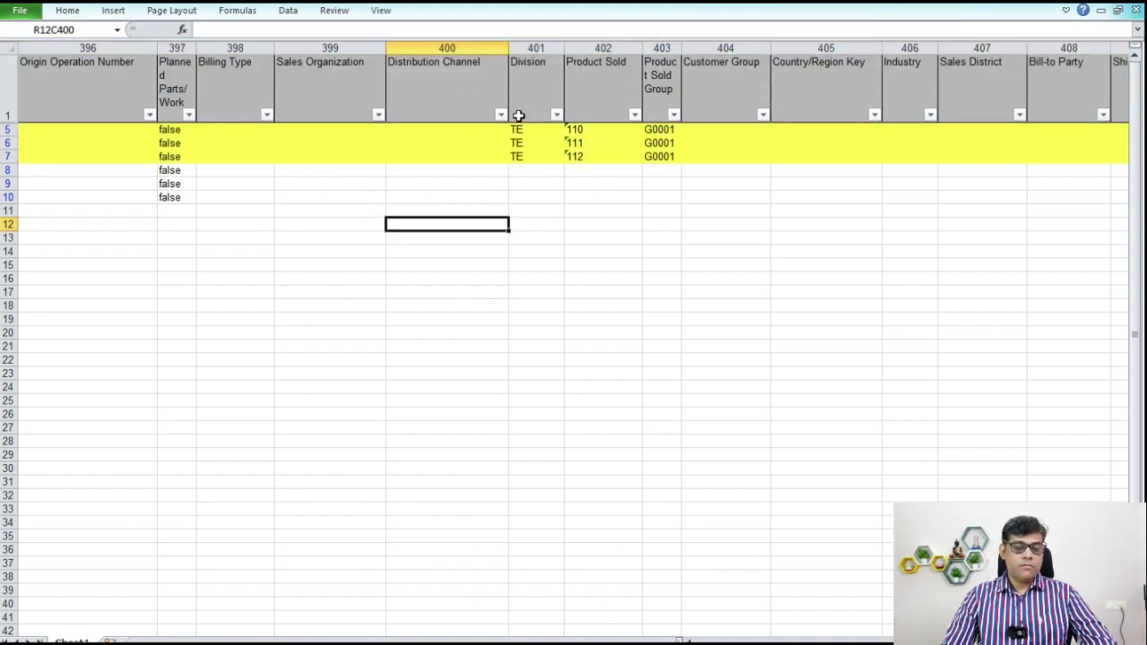
Step: Return along the highlighted rows from the product columns to the Reference document columns near the start of the sheet
click(441, 128)
key(Left)
key(Left)
key(Left)
key(Left)
key(Left)
key(Left)
key(Left)
key(Left)
key(Left)
key(Left)
key(Left)
key(Left)
key(Left)
key(Left)
key(Left)
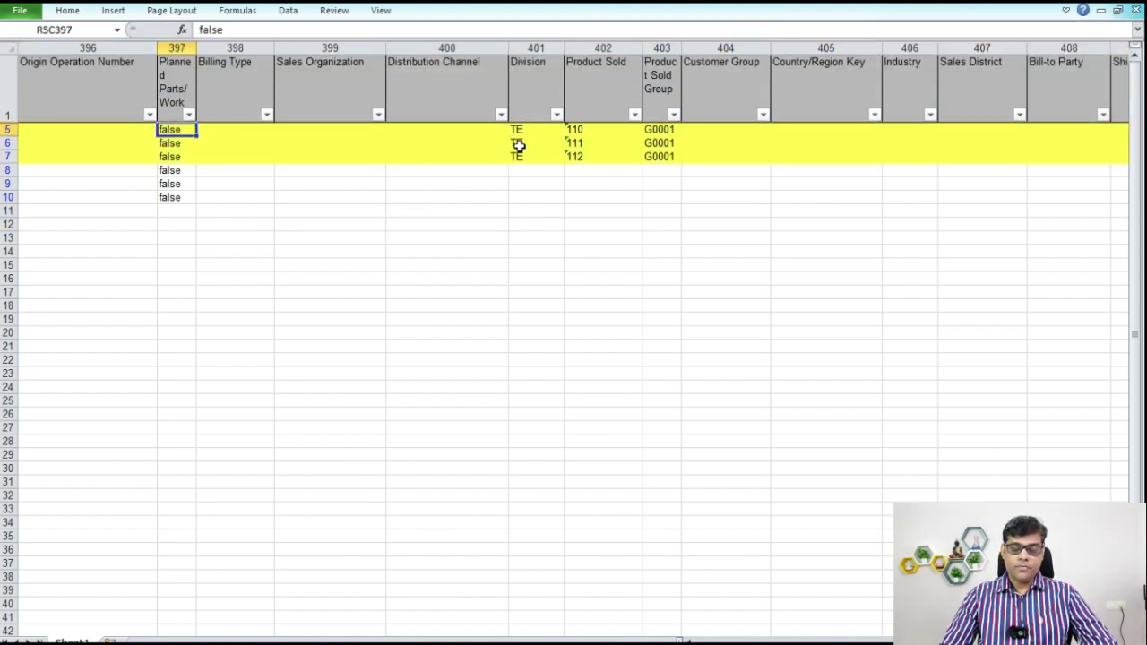
key(Left)
key(Left)
key(Left)
key(Left)
key(Left)
key(Left)
key(Left)
key(Left)
key(Left)
key(Left)
key(Left)
key(Left)
key(Left)
key(Left)
key(Left)
key(Left)
key(Left)
key(Left)
key(Left)
key(Left)
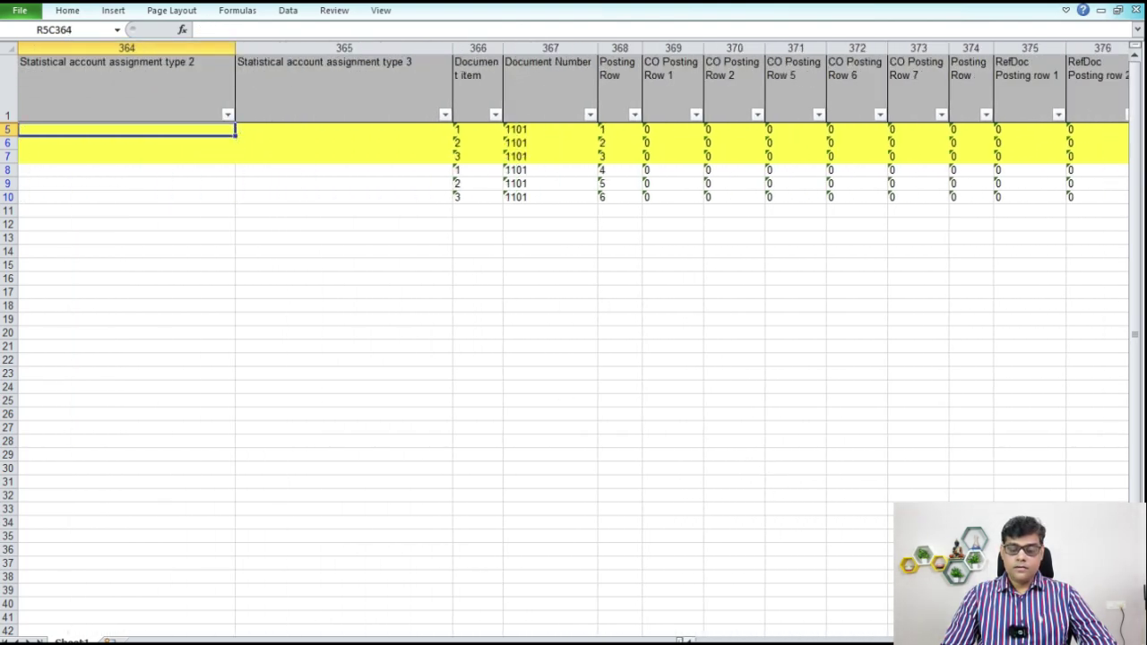
scroll(522, 247, left, 15)
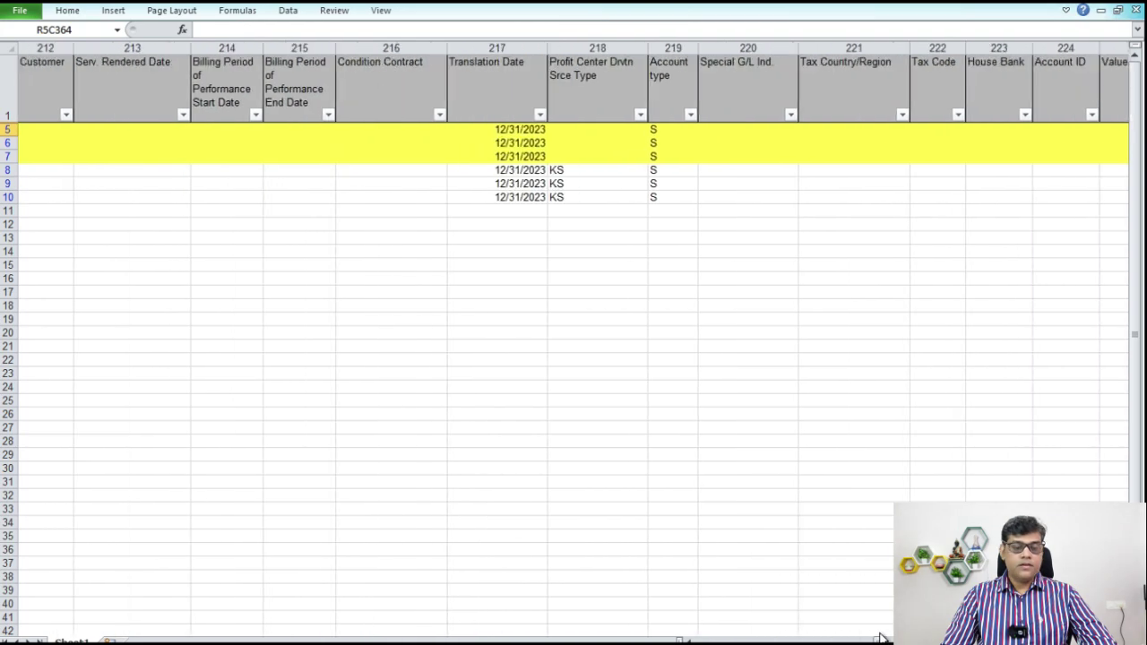
drag(882, 640, 722, 640)
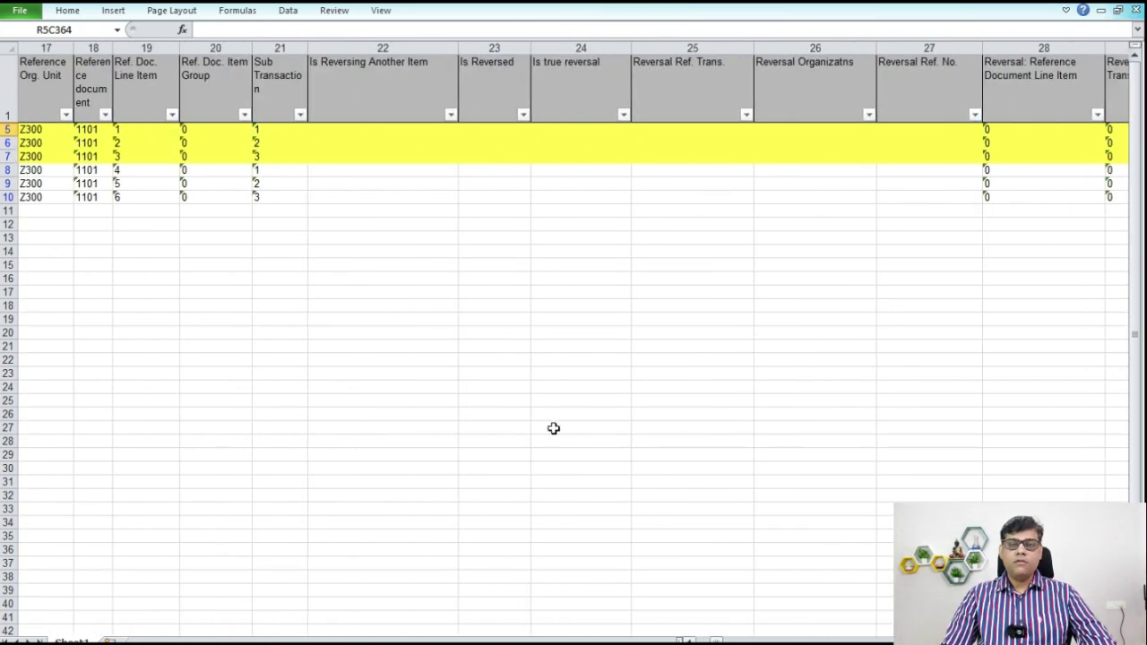
Step: Examine the last highlighted row from Ref. Doc. Item Group through the reversal and preceding document fields to Source Document No
click(200, 156)
key(Right)
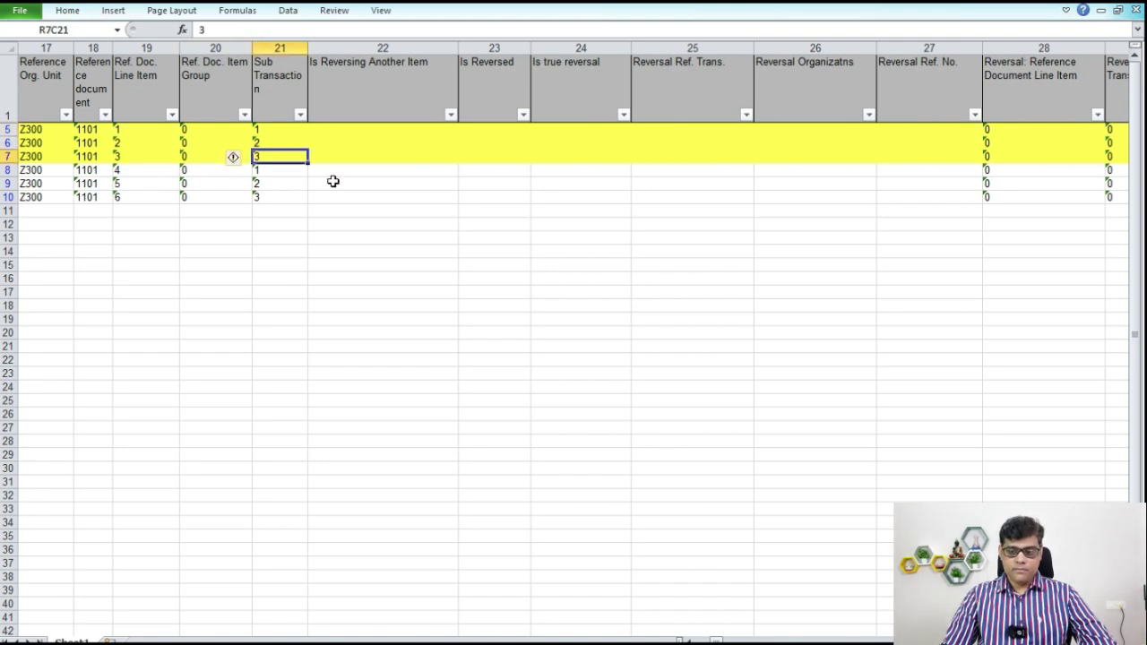
key(Right)
key(Right)
key(Right)
key(Right)
key(Right)
key(Right)
key(Right)
key(Right)
key(Right)
key(Right)
key(Right)
key(Right)
key(Right)
key(Right)
key(Right)
key(Right)
key(Right)
key(Right)
key(Right)
key(Right)
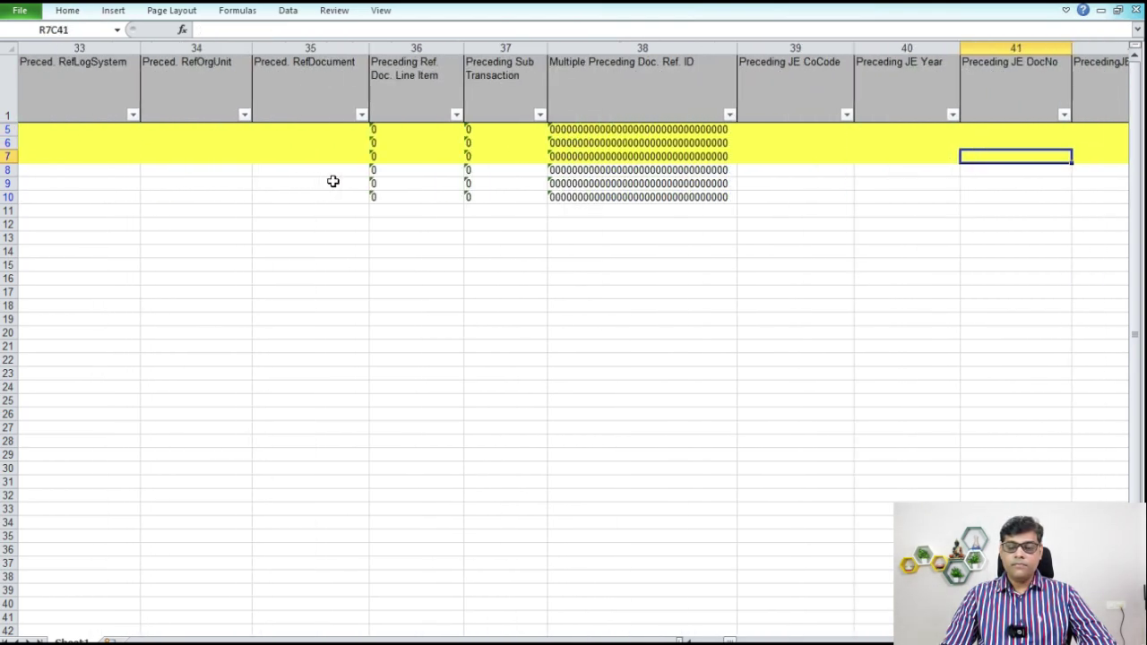
key(Right)
key(Right)
key(Right)
key(Right)
key(Right)
key(Right)
key(Right)
key(Right)
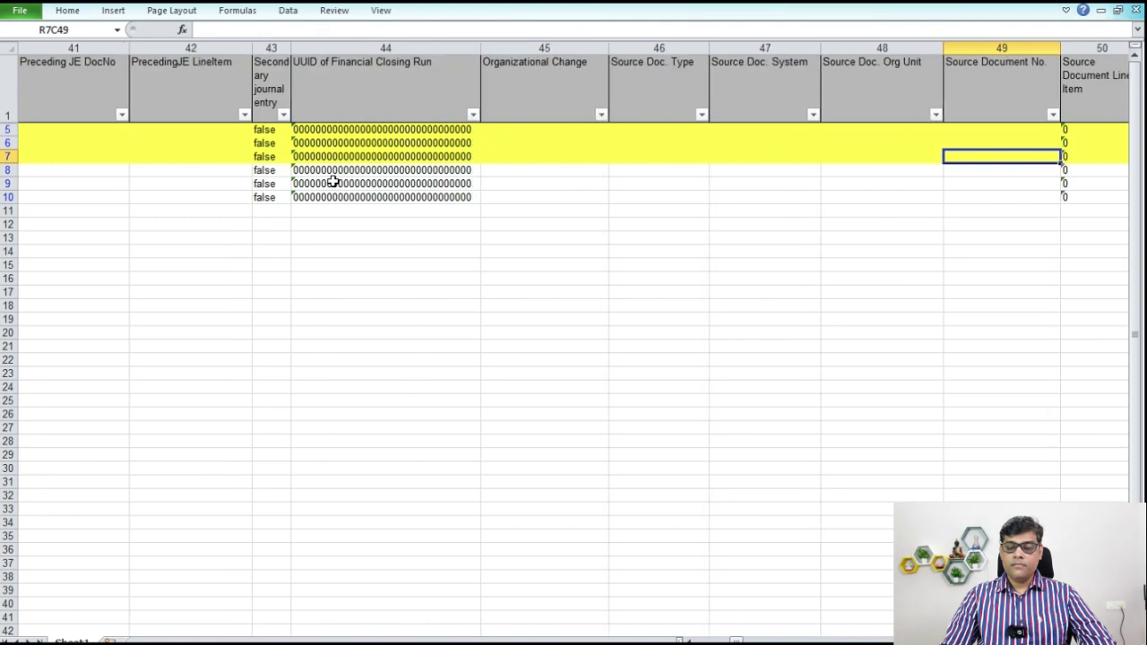
Step: Review the last highlighted row's currency and unit of measure columns up to Add Unit of Measure2
key(Right)
key(Right)
key(Right)
key(Right)
key(Right)
key(Right)
key(Right)
key(Right)
key(Right)
key(Right)
key(Right)
key(Right)
key(Right)
key(Right)
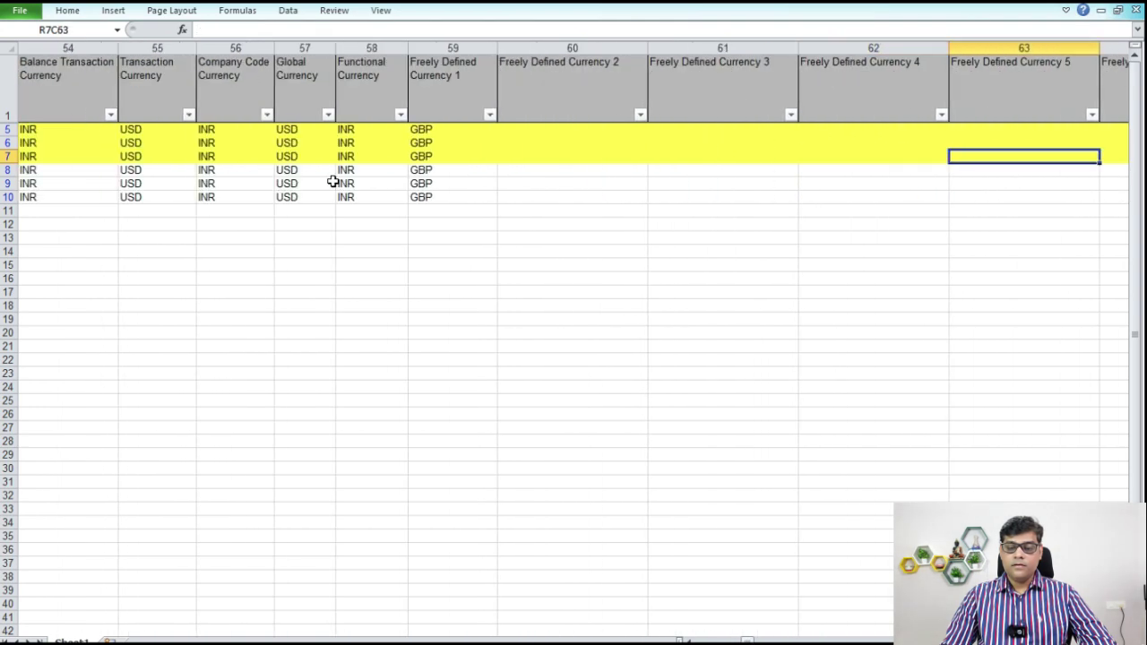
key(Right)
key(Right)
key(Right)
key(Right)
key(Right)
key(Right)
key(Right)
key(Right)
key(Right)
key(Right)
key(Right)
key(Right)
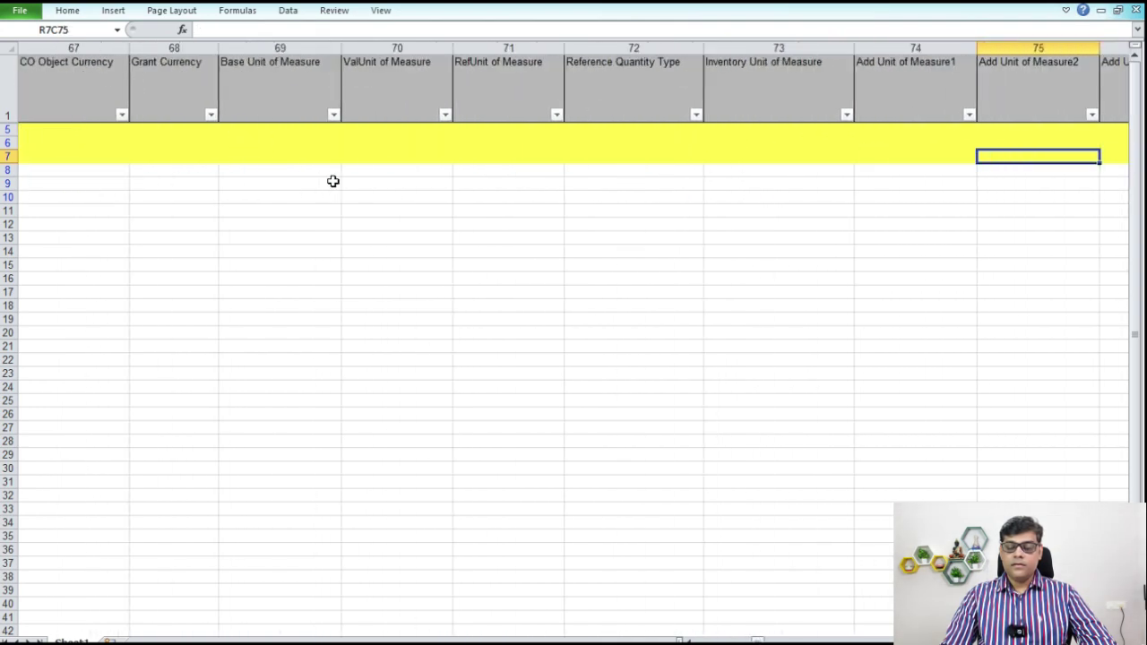
Step: Examine the account, cost center and sender cost center columns, continuing to Amount in Company Code Currency
key(Right)
key(Right)
key(Right)
key(Right)
key(Right)
key(Right)
key(Right)
key(Right)
key(Right)
key(Right)
key(Right)
key(Right)
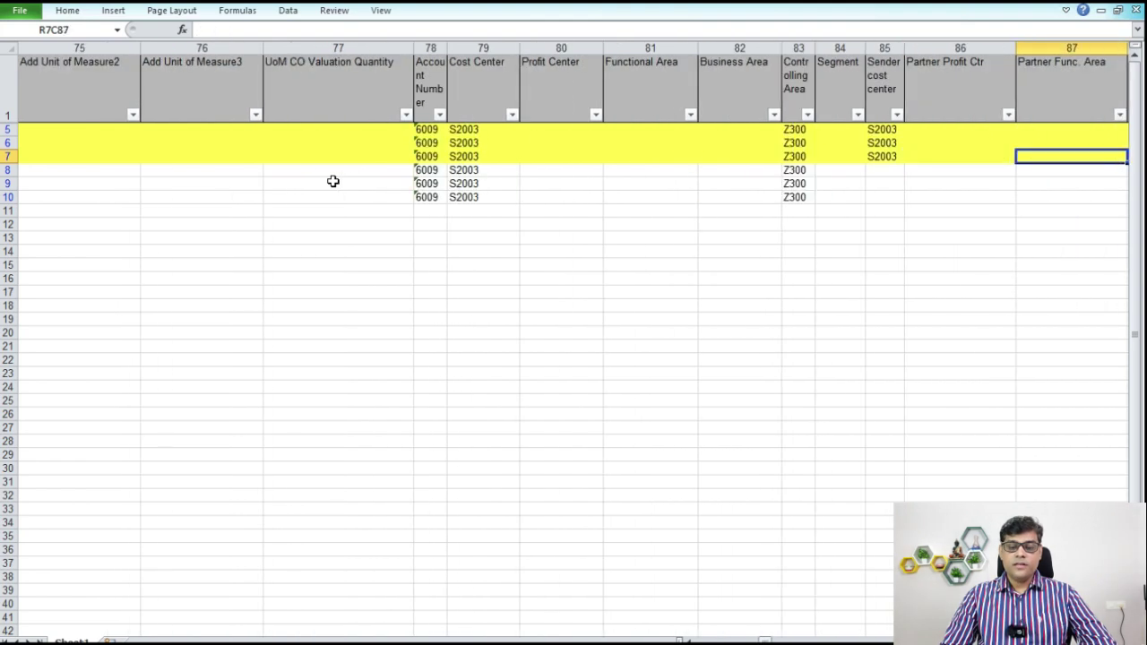
key(Right)
key(Right)
key(Right)
key(Right)
key(Right)
key(Right)
key(Right)
key(Right)
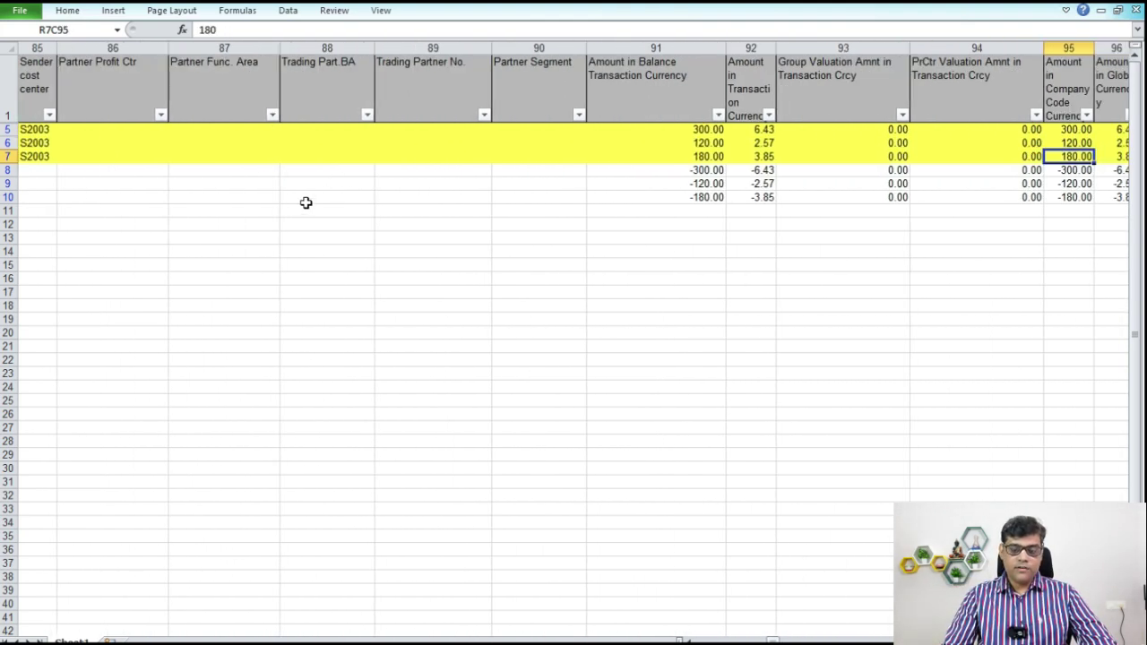